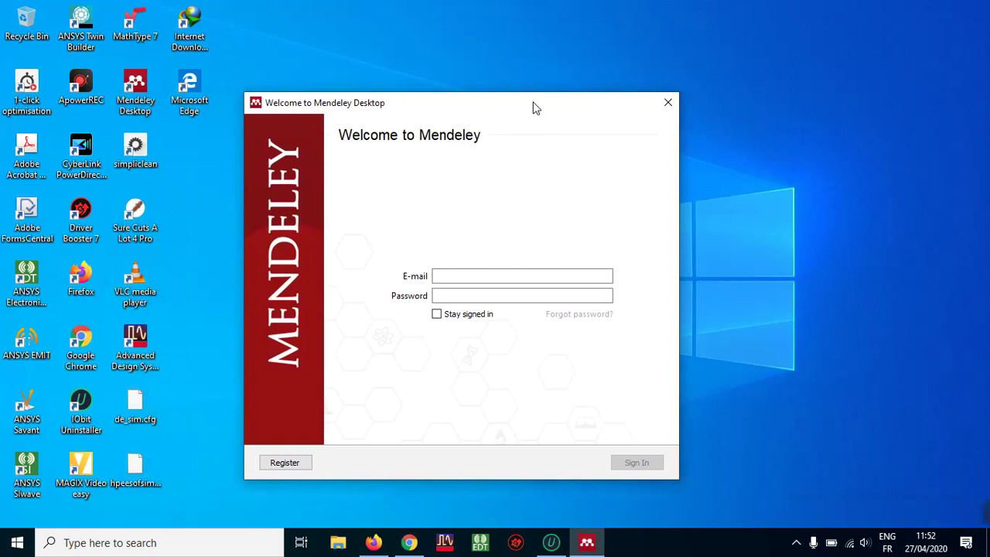
Switch to Chrome and bring up the Mendeley Desktop for Windows download page from the already open pages.
left_click_drag(525, 112, 563, 103)
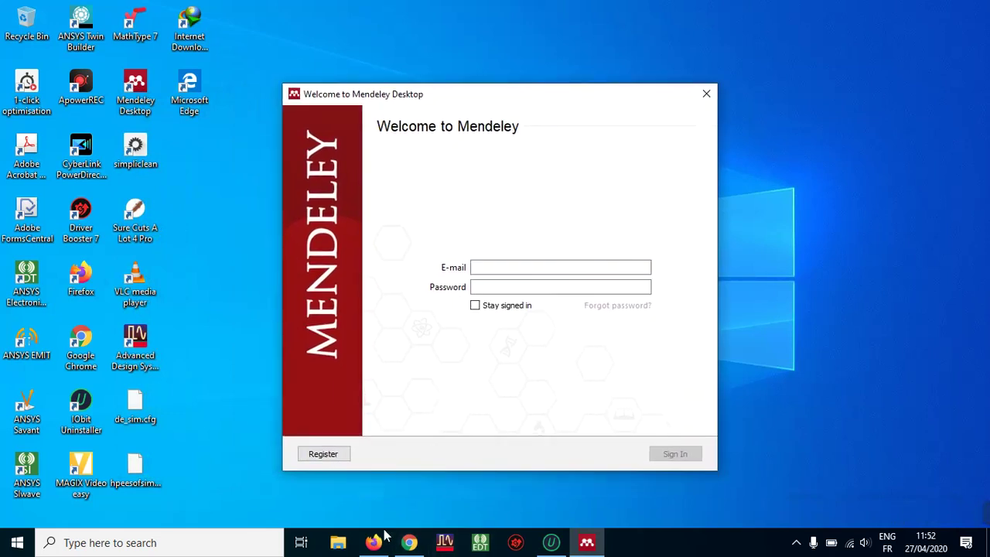
left_click(409, 542)
left_click(58, 11)
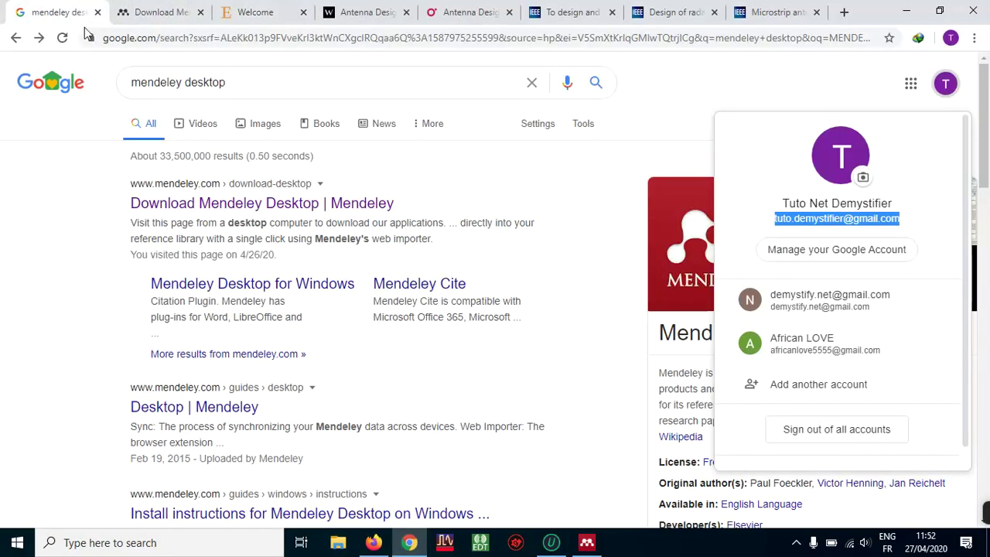
left_click(244, 84)
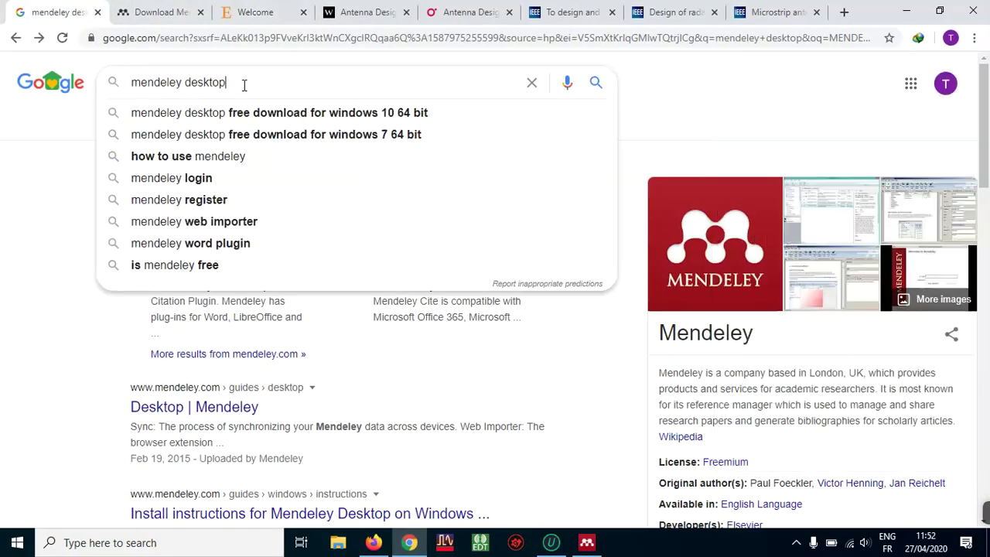
left_click(12, 182)
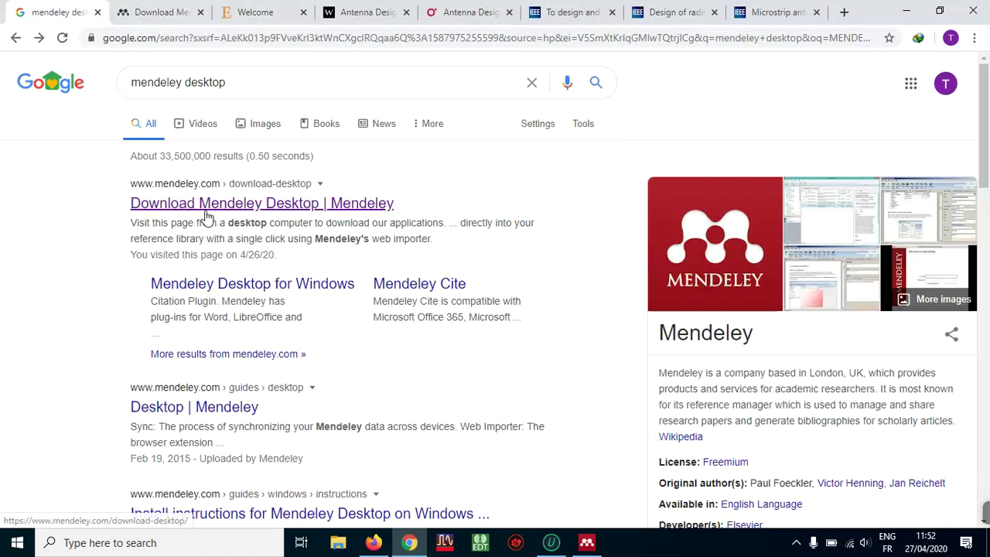
left_click(169, 22)
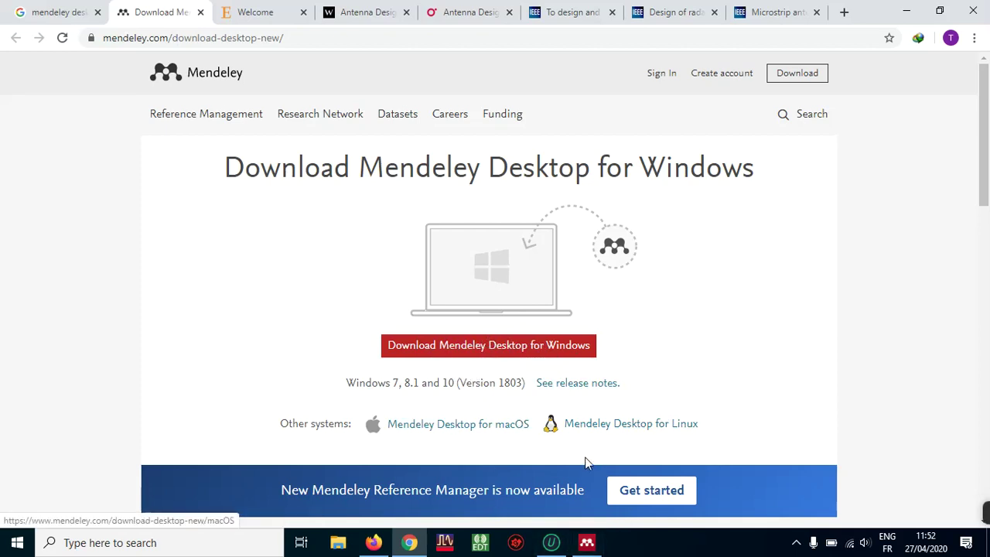
Switch to Mendeley Desktop and examine the e-mail and password fields of its sign-in dialog.
left_click(582, 546)
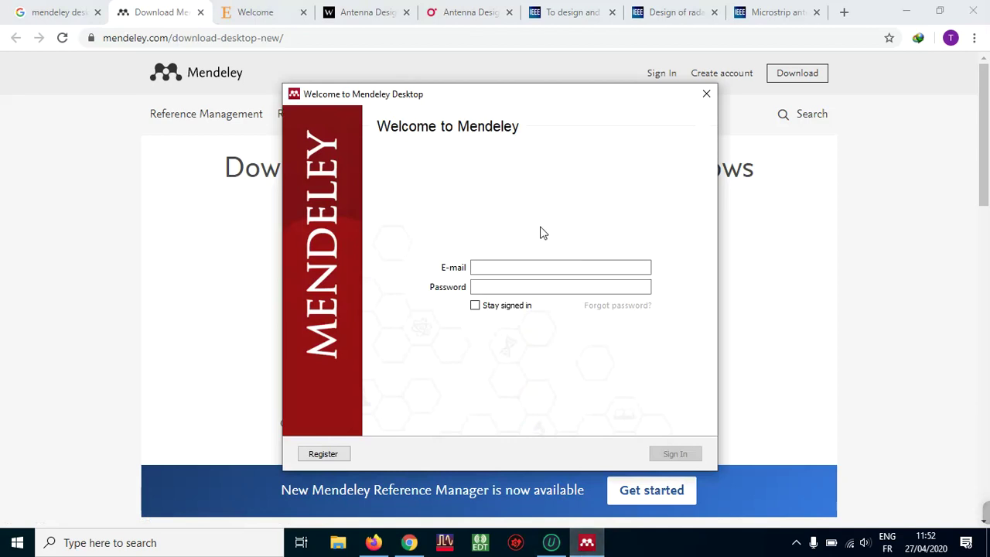
left_click_drag(441, 95, 293, 128)
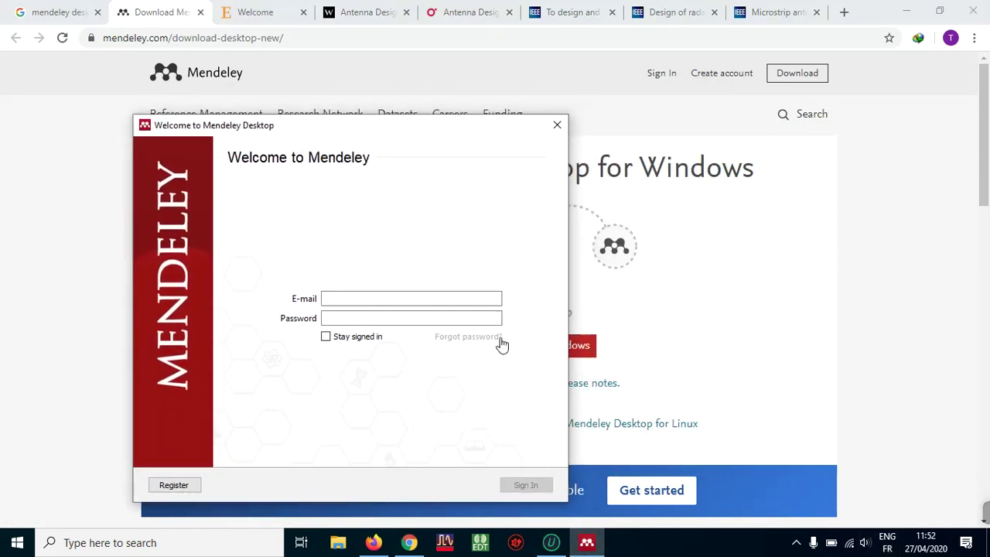
left_click(335, 297)
left_click(332, 316)
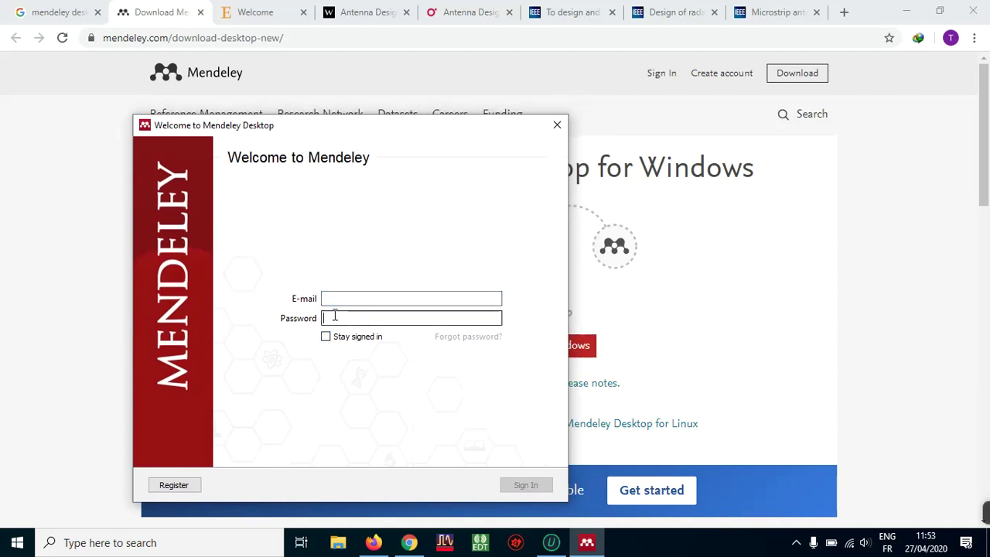
left_click(348, 297)
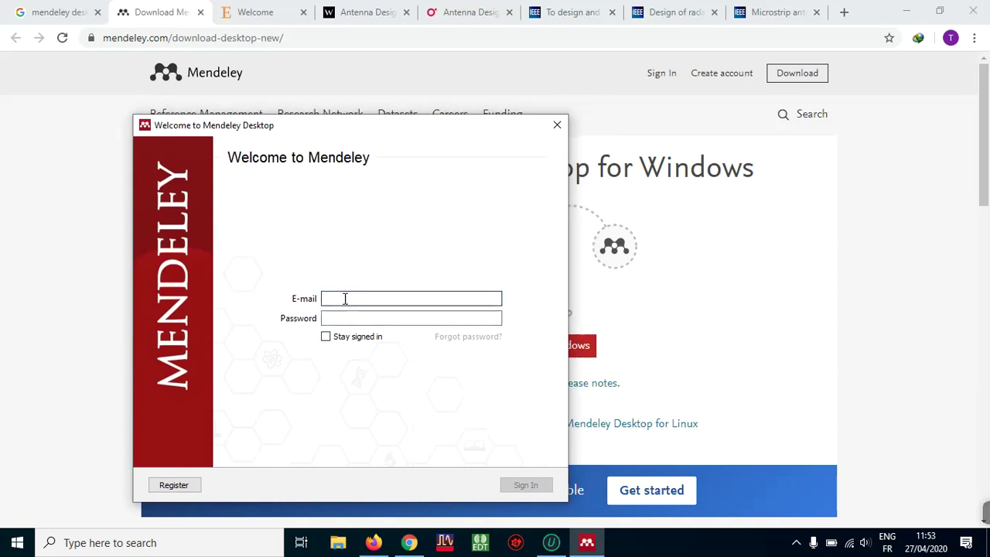
left_click(330, 317)
left_click(343, 297)
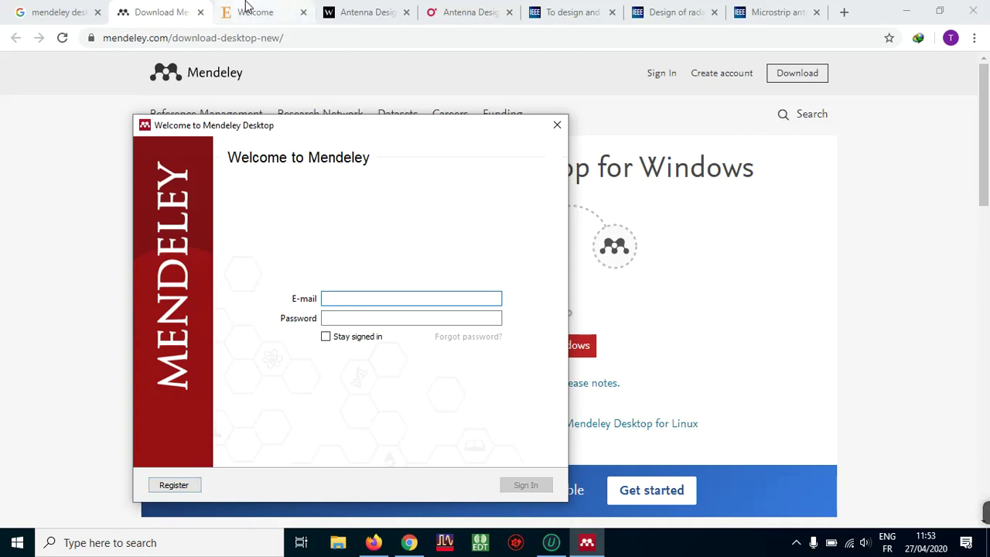
left_click(649, 114)
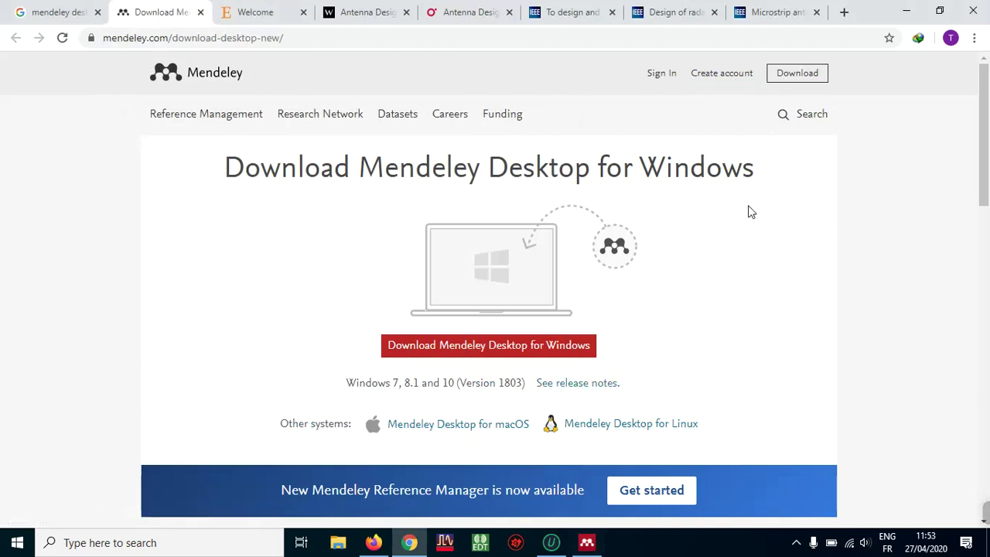
Open the account registration page from the Mendeley Desktop sign-in dialog and examine its e-mail field.
left_click(587, 542)
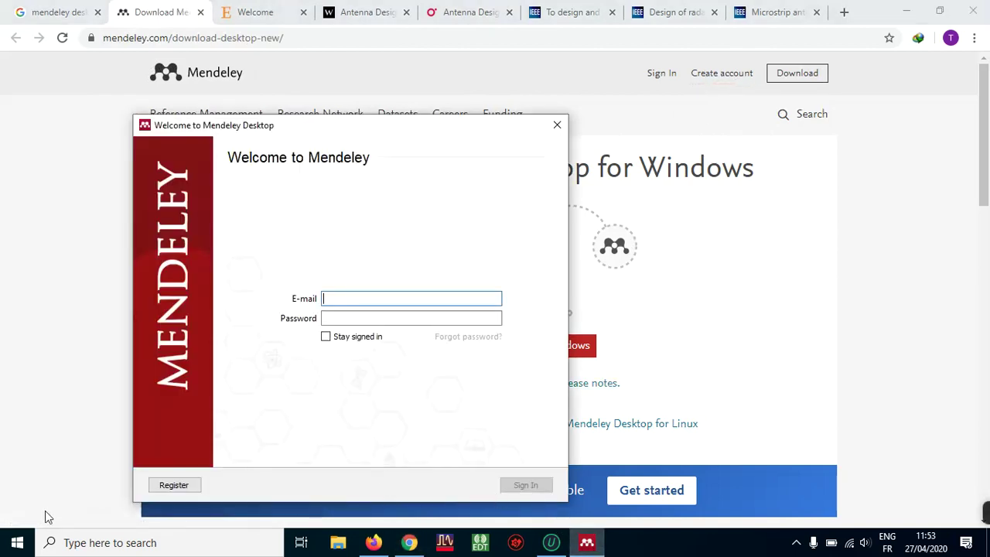
left_click(174, 486)
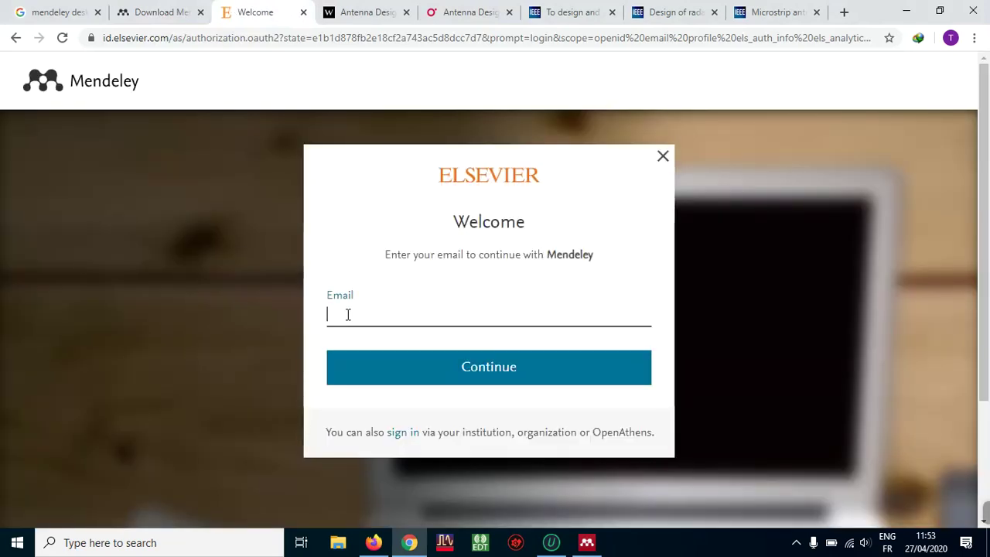
left_click(346, 315)
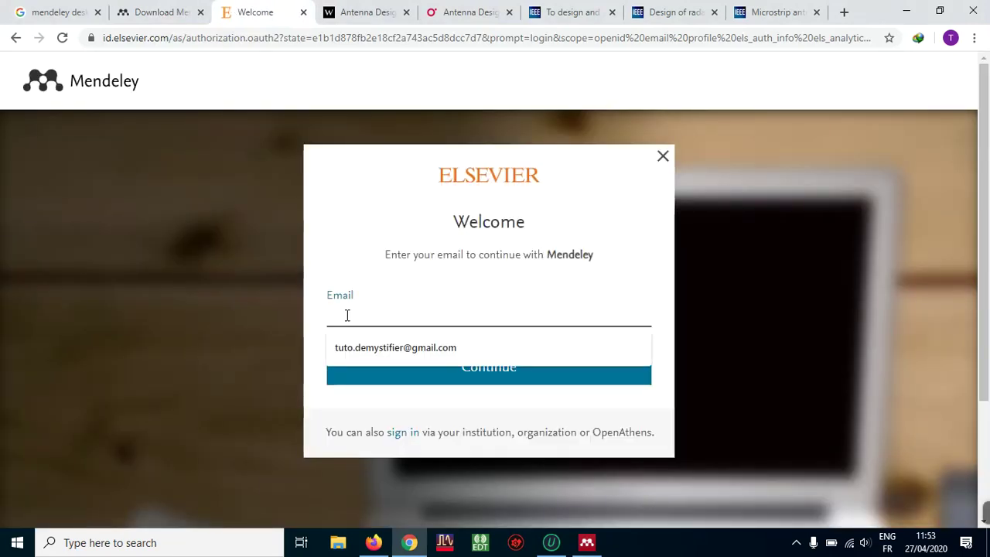
left_click(692, 350)
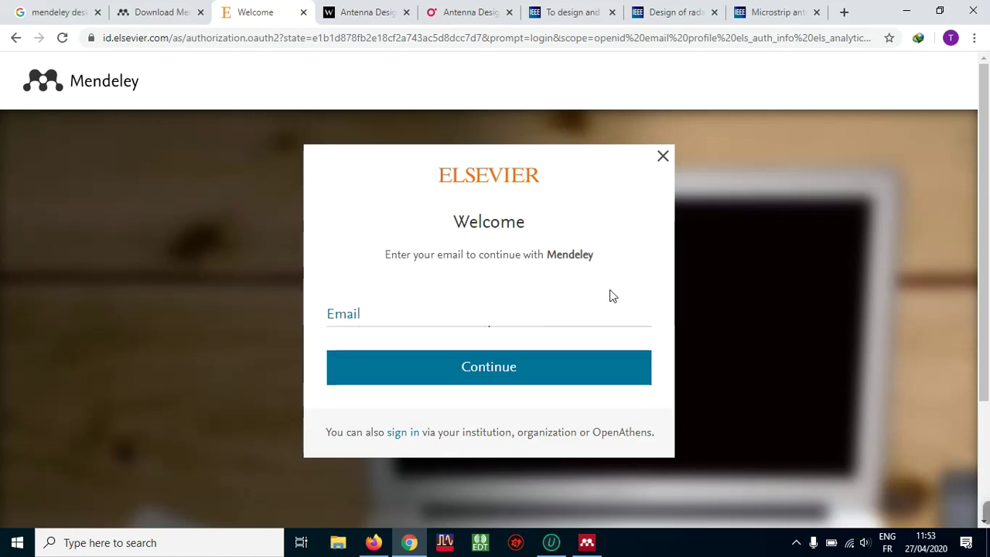
left_click(368, 312)
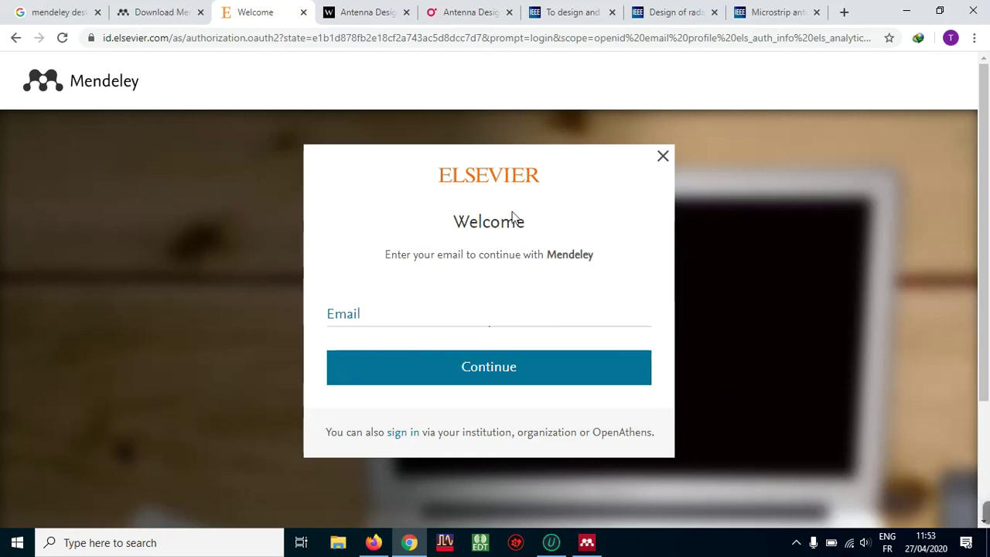
Ready the e-mail field in the Mendeley Desktop sign-in dialog, and fill in the account e-mail on Chrome's Elsevier page.
left_click(586, 543)
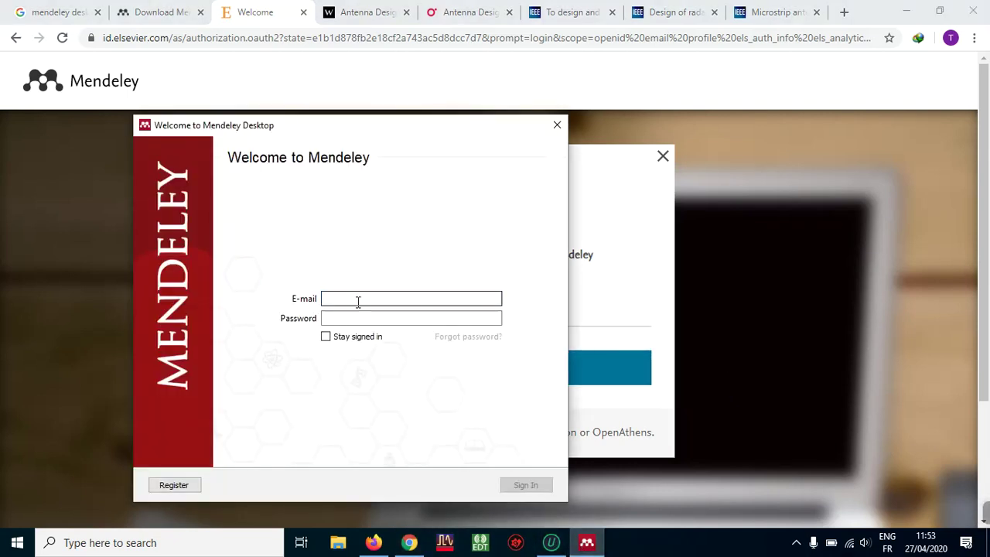
left_click_drag(284, 134, 369, 138)
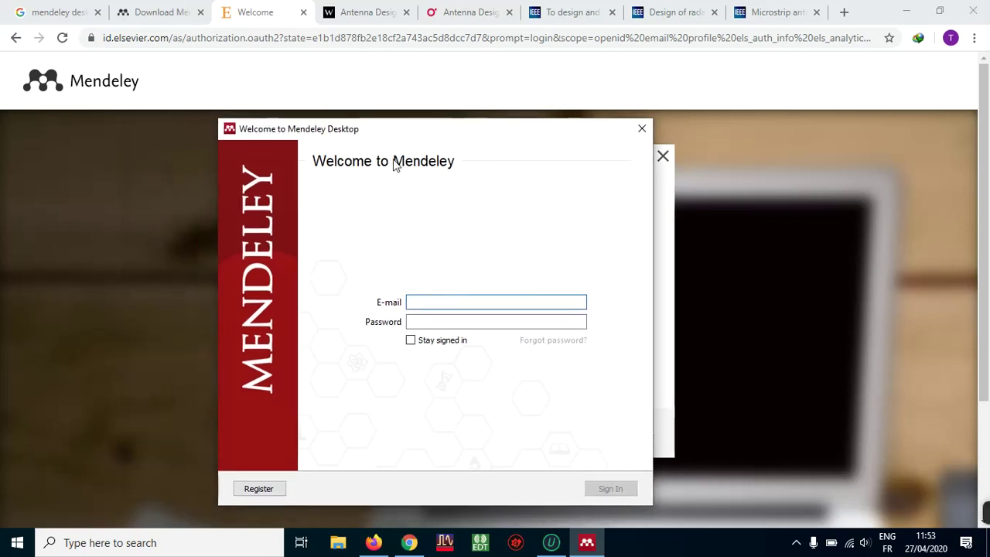
left_click(427, 303)
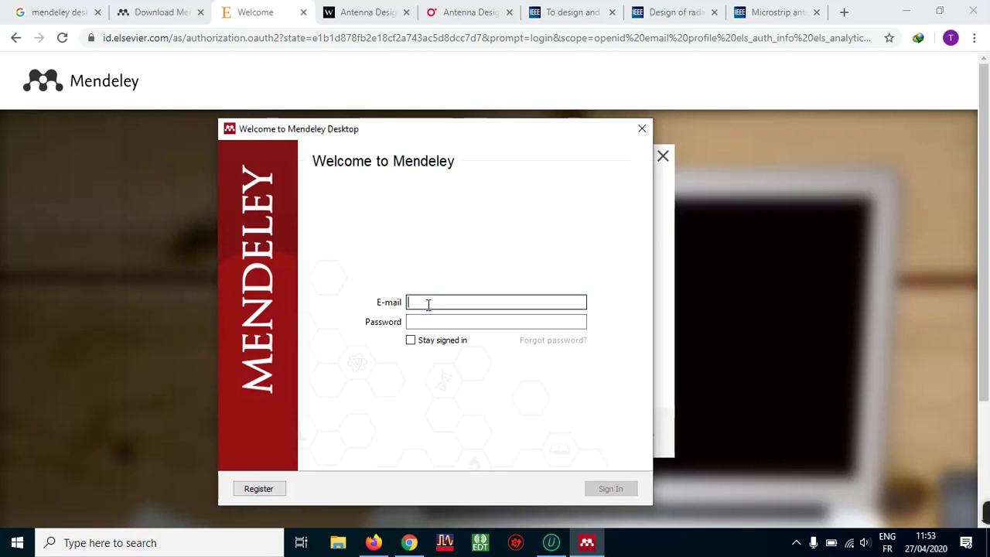
left_click(665, 325)
left_click(462, 312)
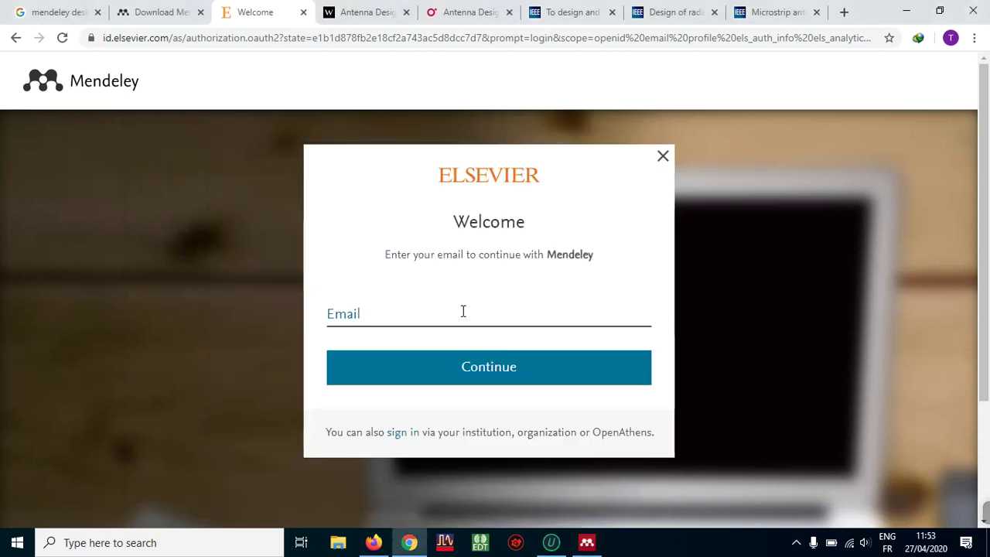
left_click(461, 347)
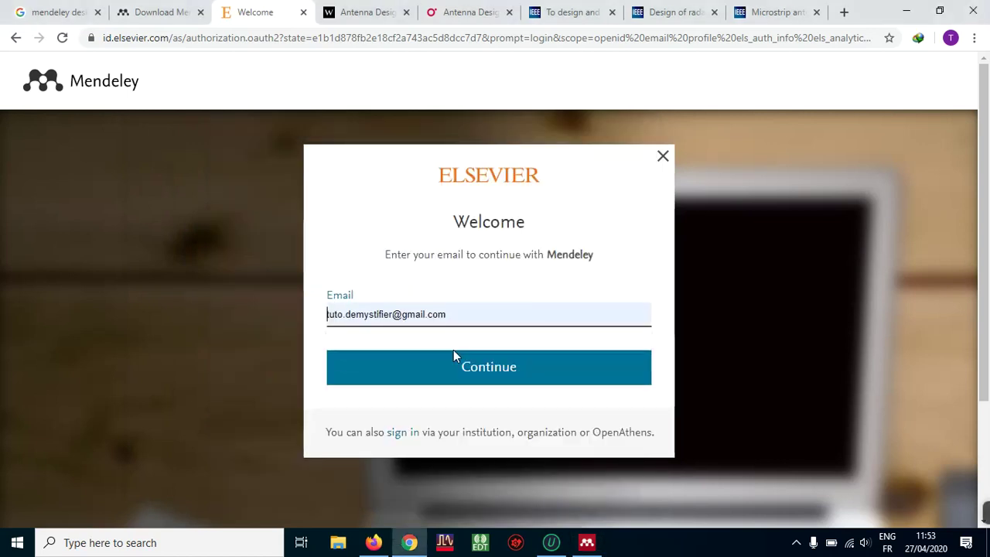
Dismiss the Internet Download Manager warning and copy the account e-mail from the Elsevier welcome form.
left_click_drag(495, 313, 326, 313)
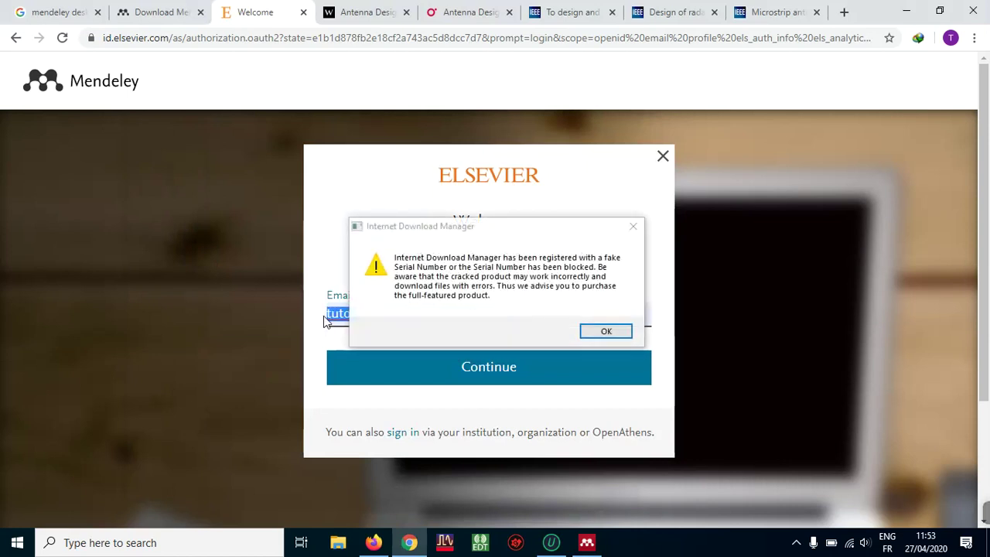
left_click(631, 225)
left_click(504, 311)
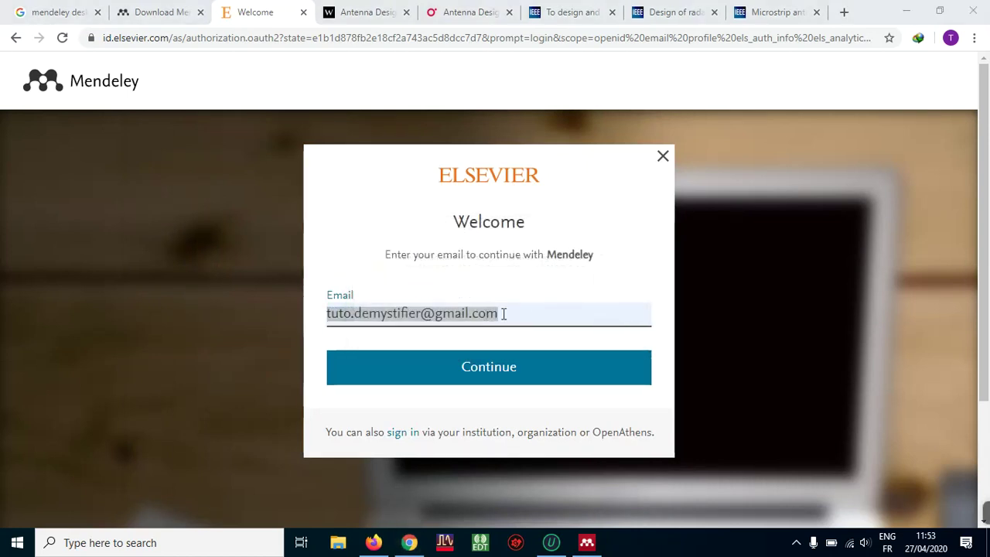
triple_click(503, 312)
left_click_drag(504, 312, 311, 325)
key("ctrl+c")
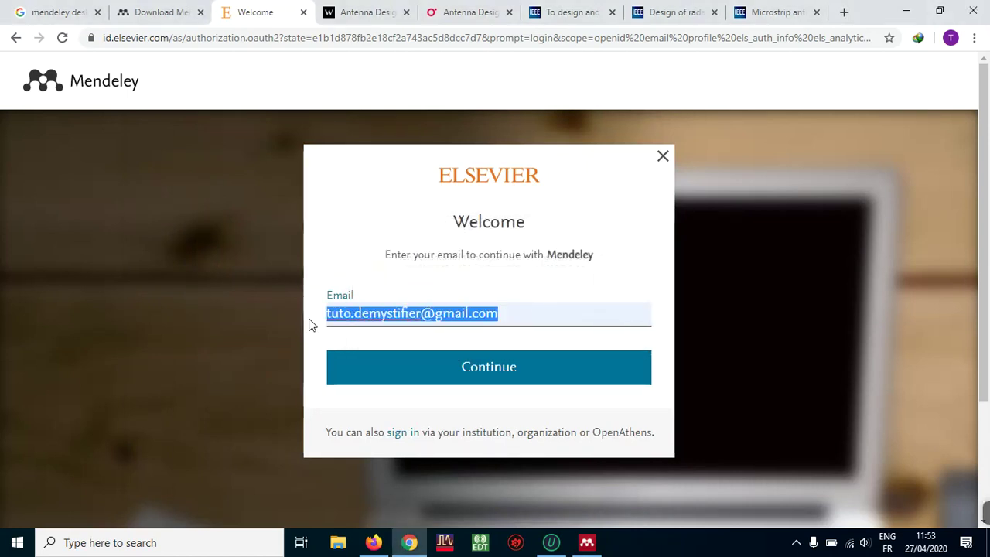
Sign in to Mendeley Desktop with the copied account e-mail and the account password, with Stay signed in enabled.
left_click(586, 542)
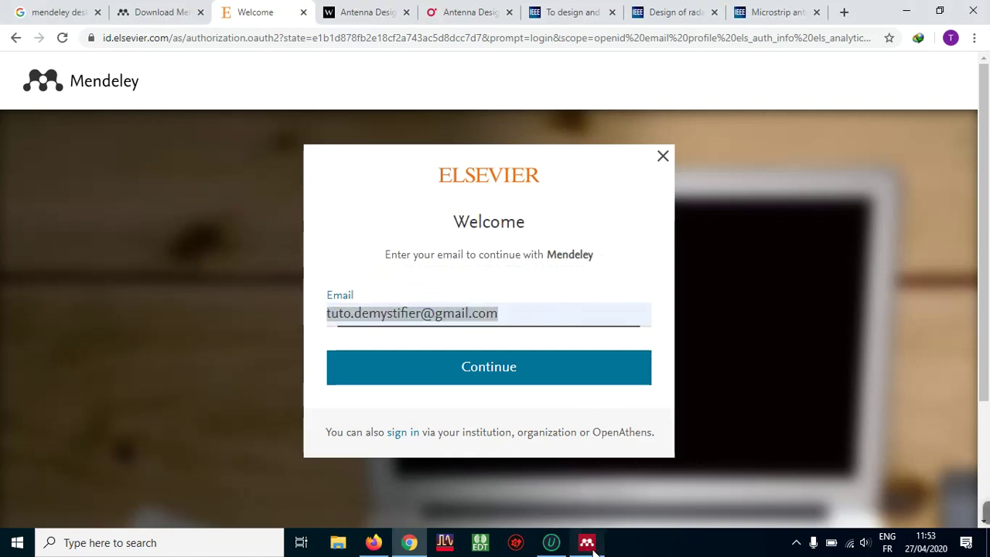
key("ctrl+v")
left_click(442, 323)
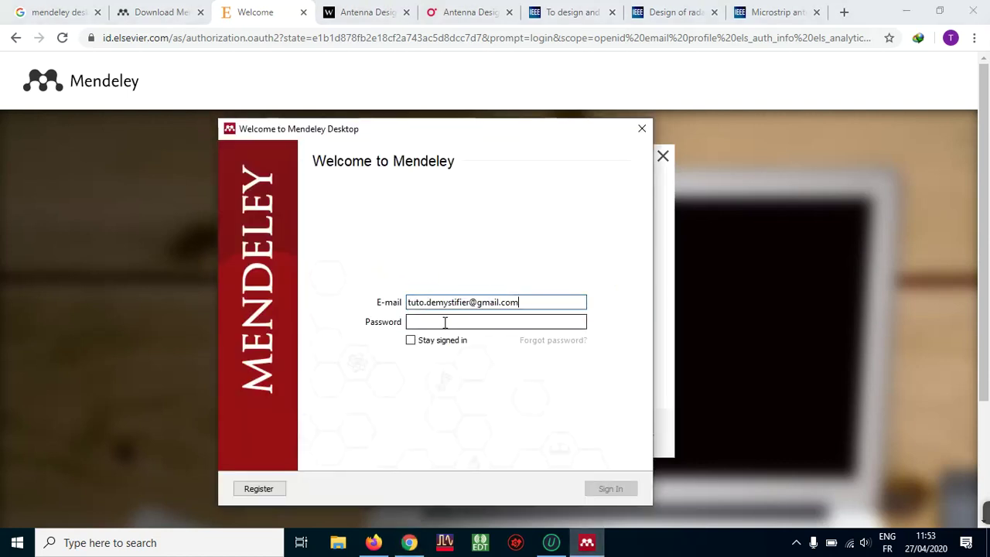
type("•")
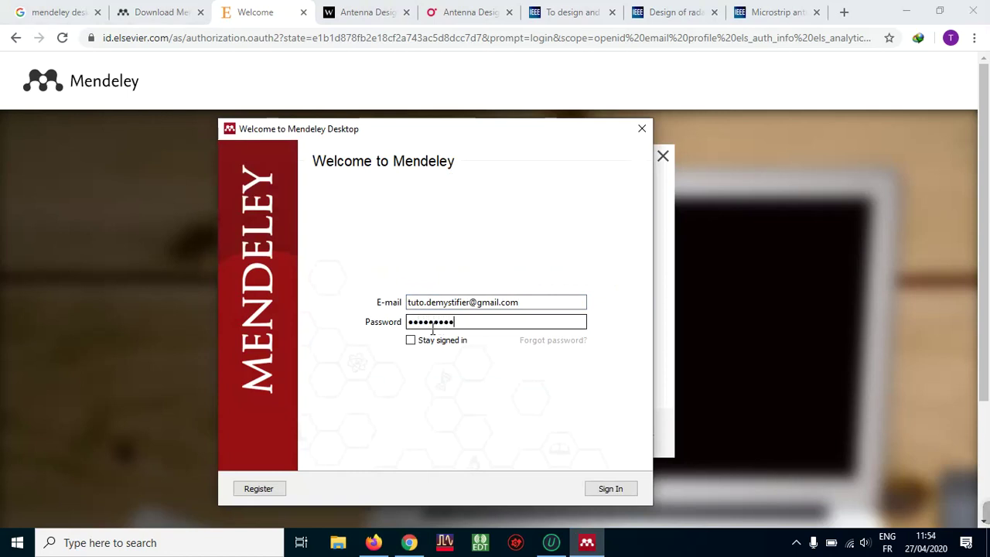
left_click(411, 341)
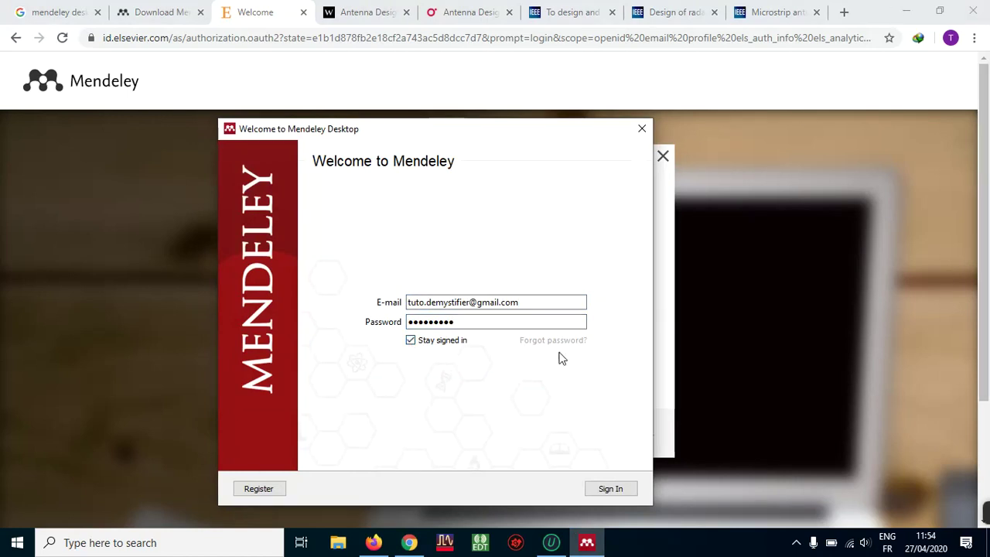
left_click(597, 495)
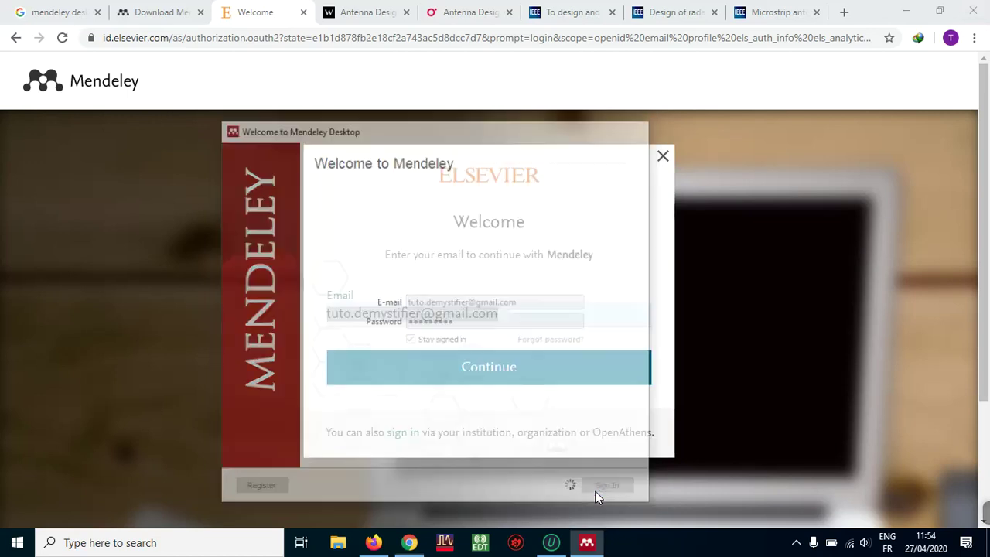
Minimize Chrome and install the Citation Plugin for Microsoft Word from the Welcome to Mendeley window.
left_click(906, 12)
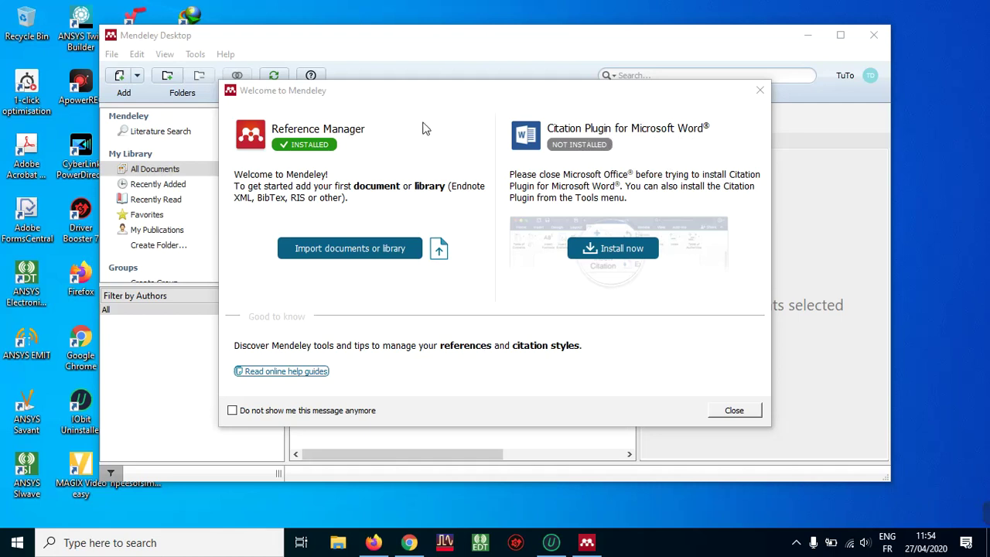
left_click(615, 254)
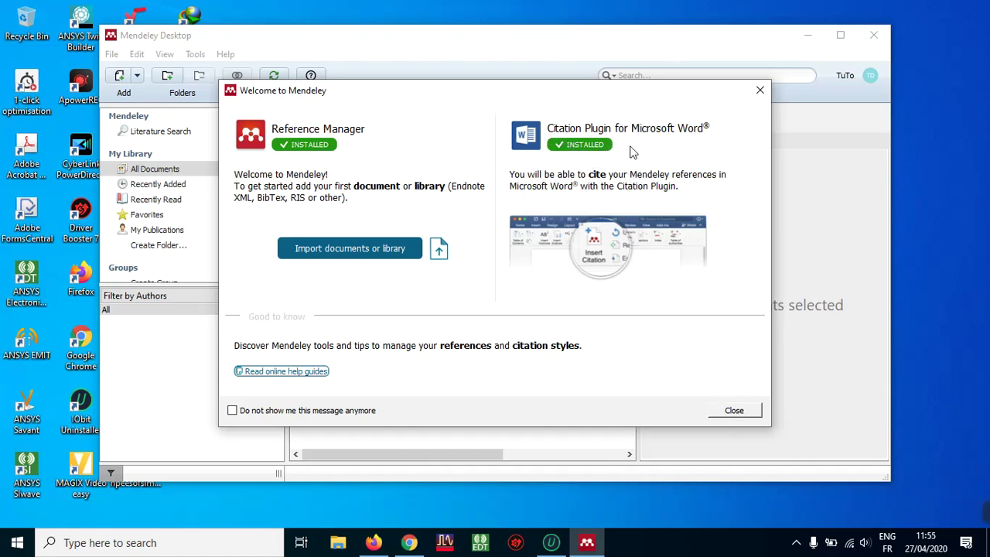
Close the Welcome to Mendeley window and the Add and Create tip, and maximize the Mendeley Desktop window.
left_click(731, 414)
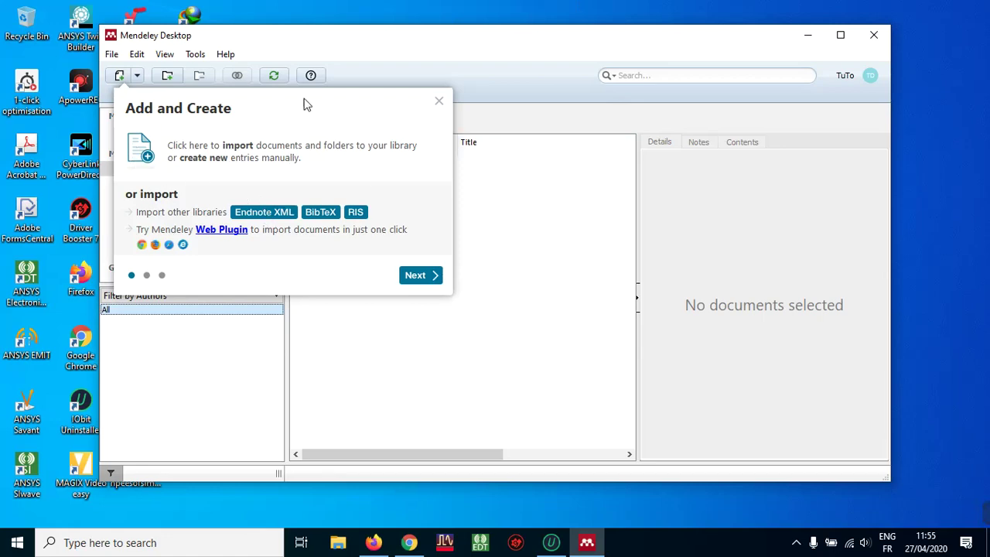
left_click(438, 100)
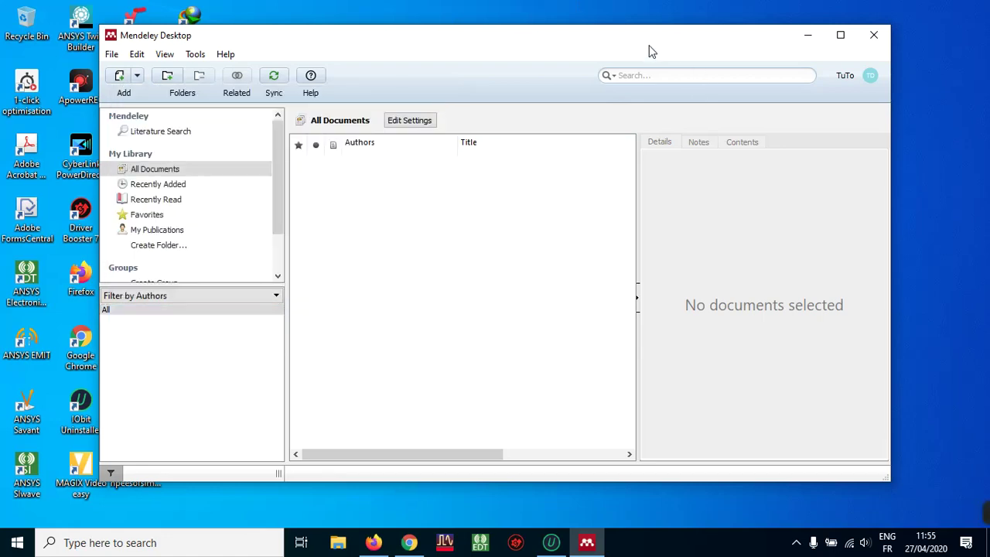
left_click_drag(649, 45, 679, 35)
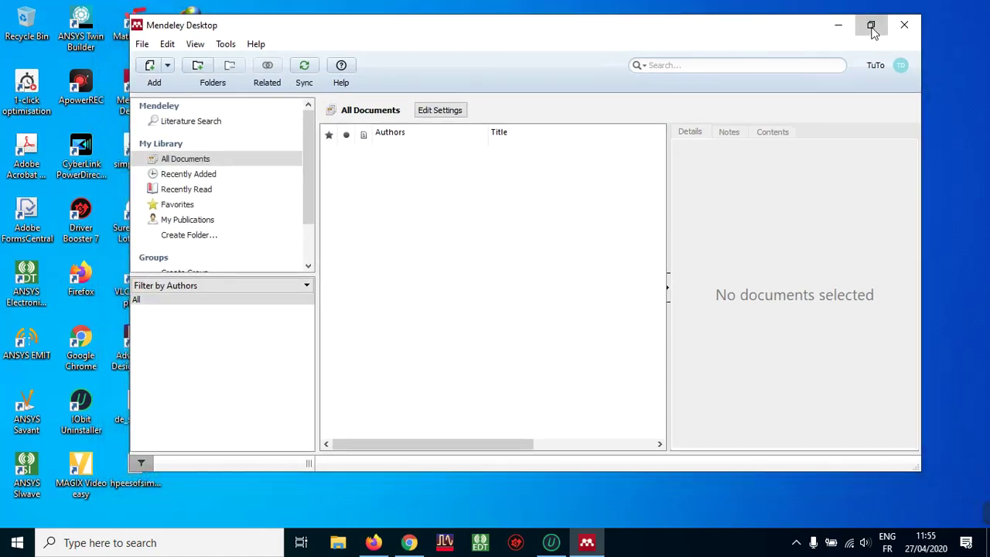
left_click(871, 27)
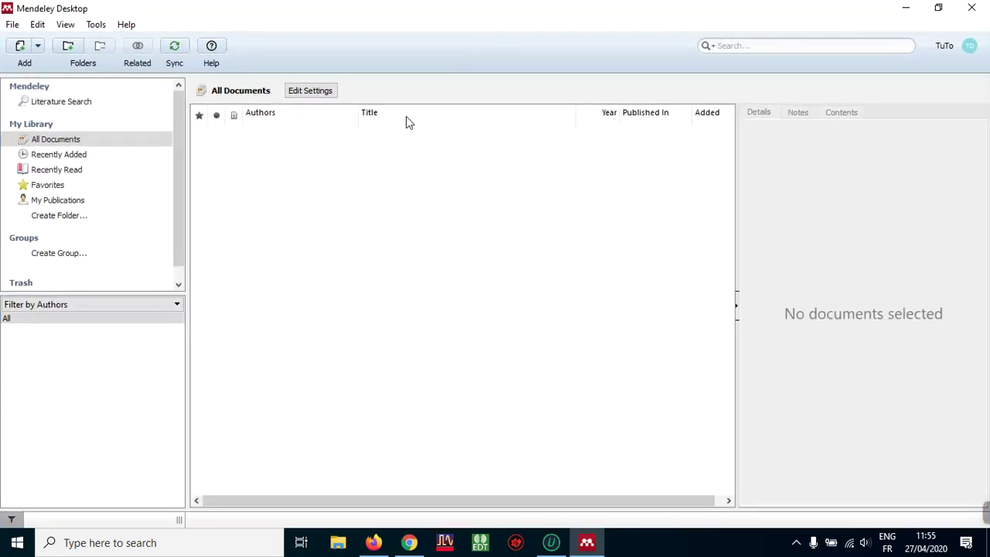
Find the Word app with a Windows search for "word" and launch it.
left_click(108, 543)
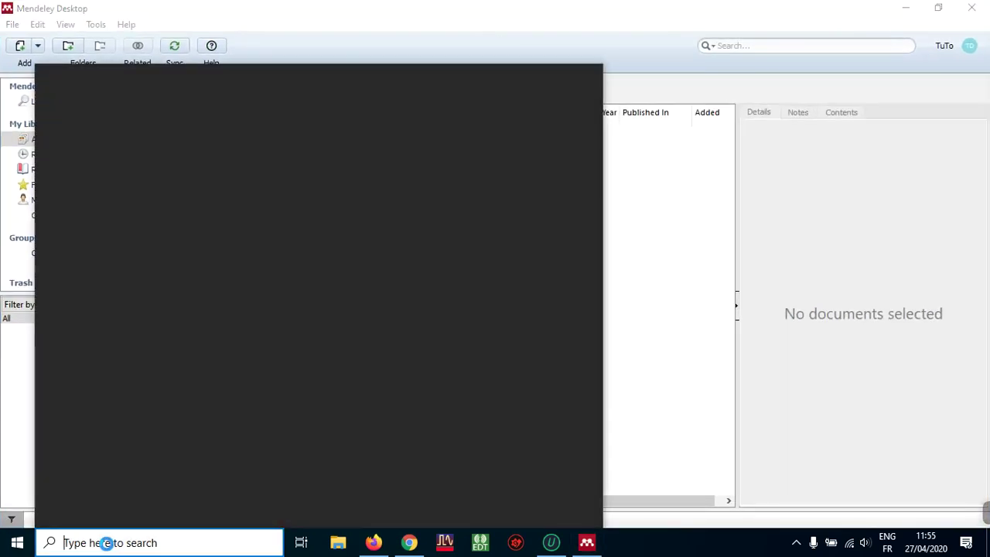
type("wor")
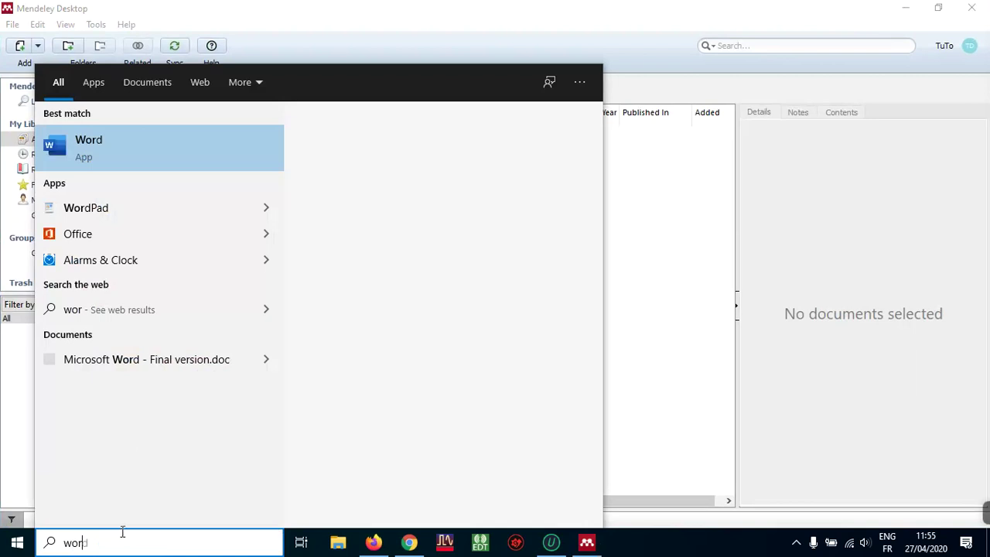
type("d")
left_click(149, 157)
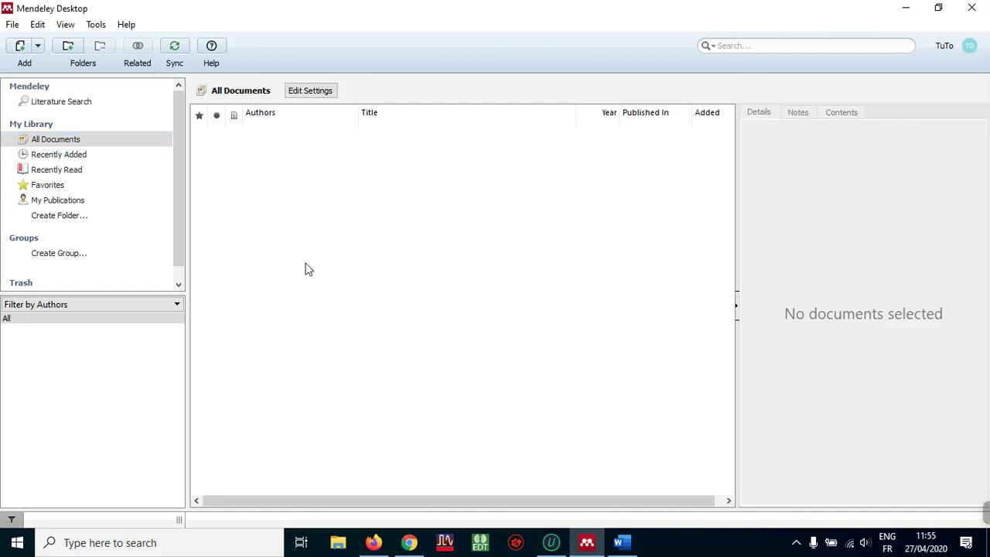
left_click(373, 542)
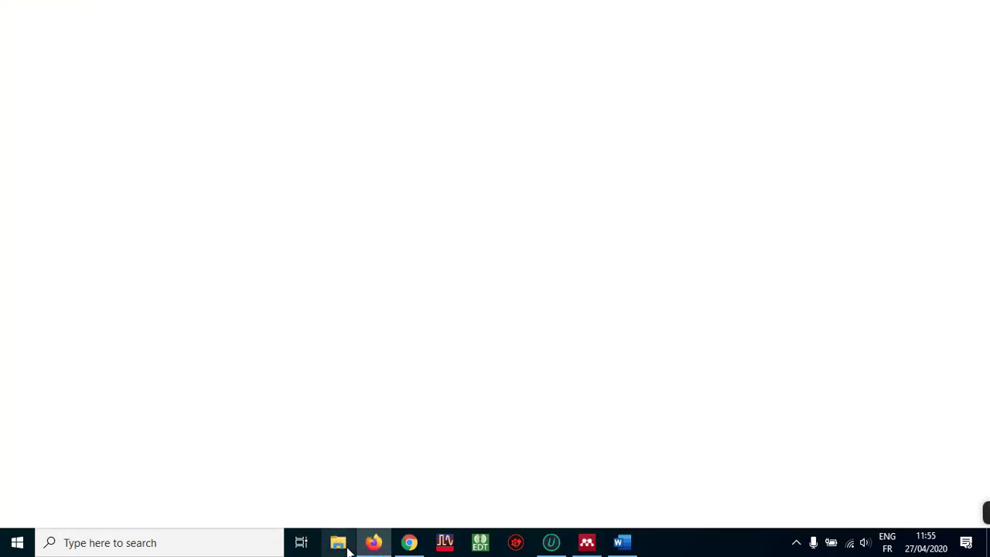
left_click(216, 307)
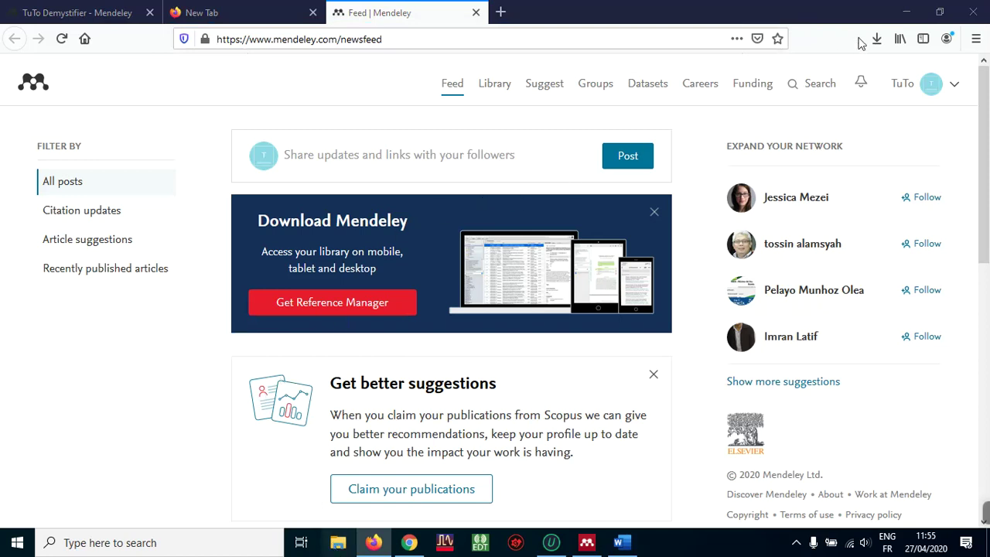
left_click(905, 15)
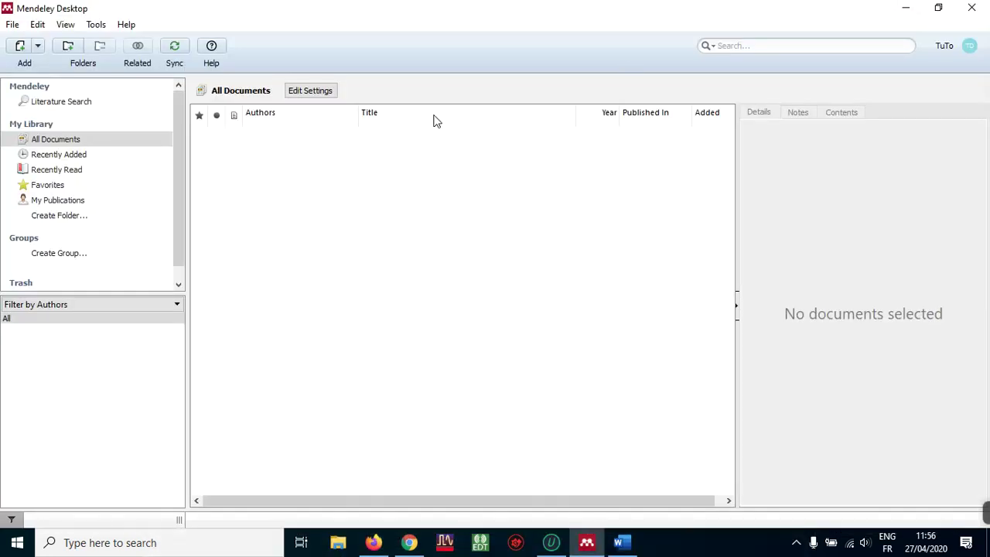
Minimize Mendeley Desktop and open the Documents folder inside Downloads in File Explorer.
left_click(904, 8)
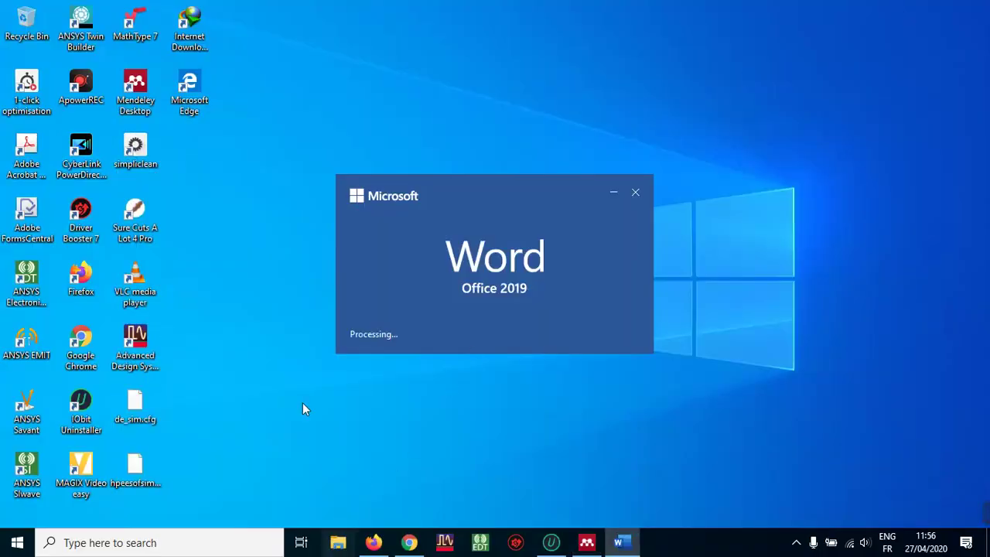
key("super+e")
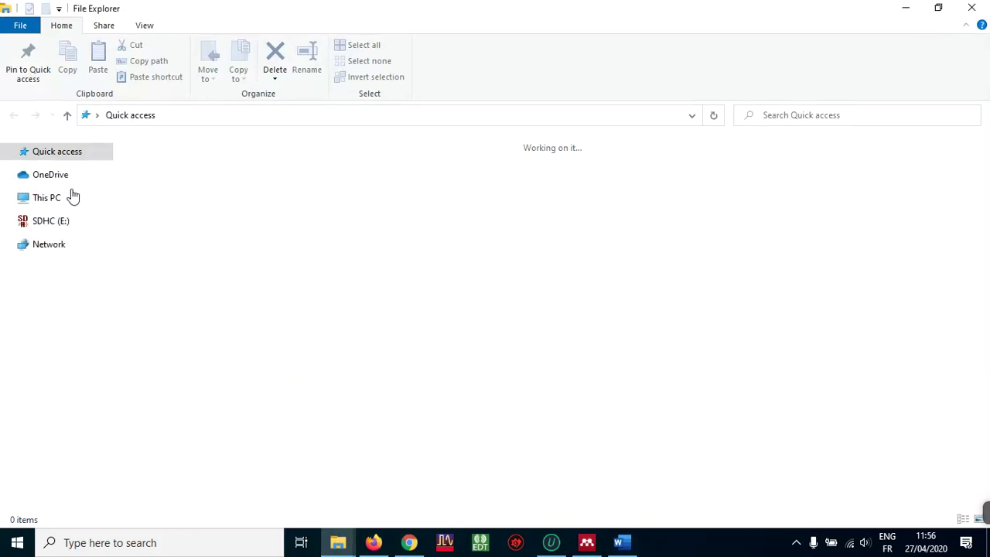
left_click(68, 188)
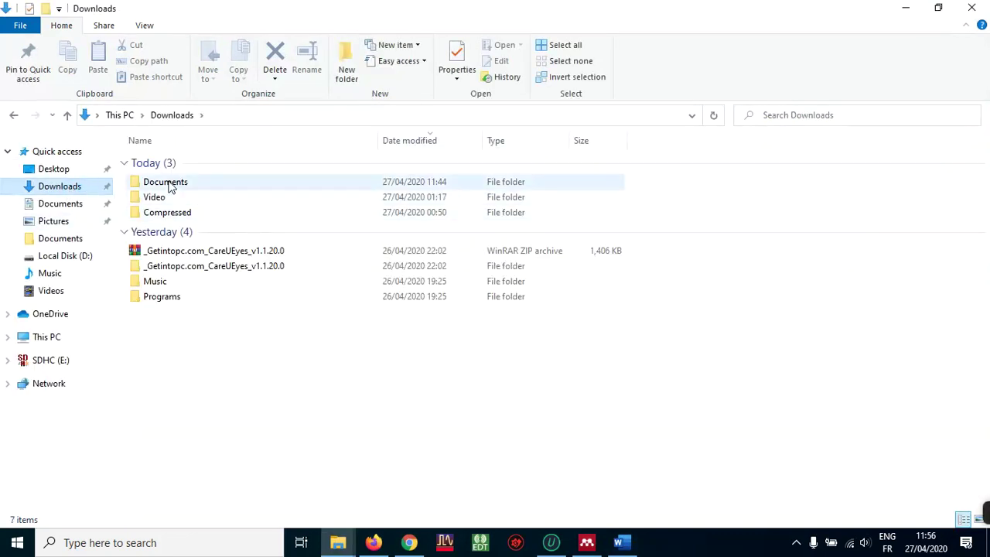
left_click(170, 187)
double_click(170, 187)
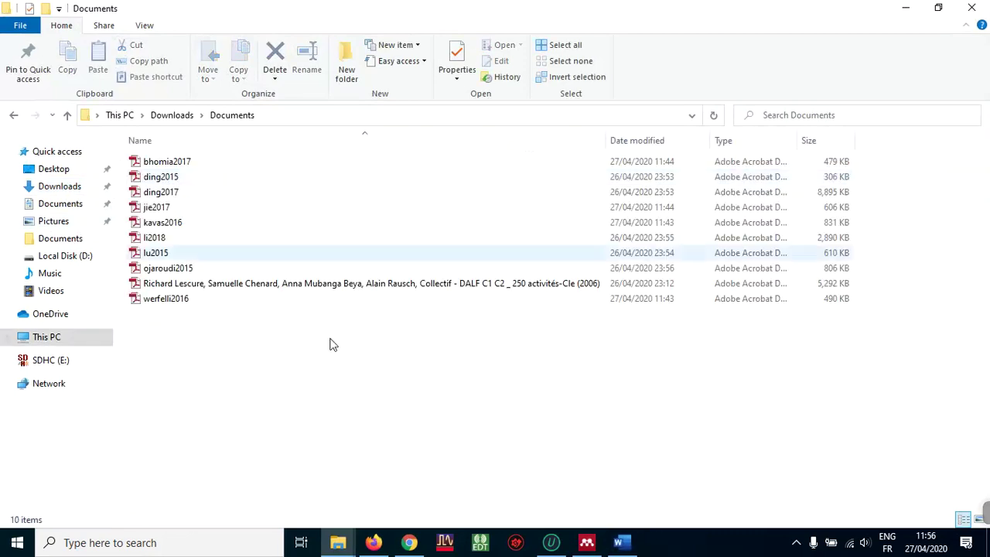
Import the bhomia2017 PDF from the Downloads\Documents folder into the All Documents library of Mendeley Desktop.
left_click(586, 543)
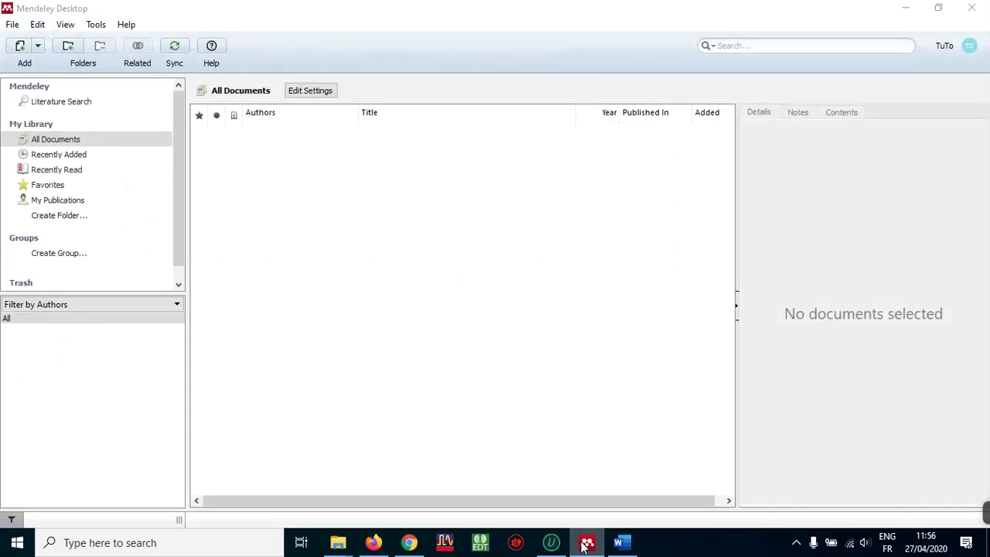
left_click(585, 543)
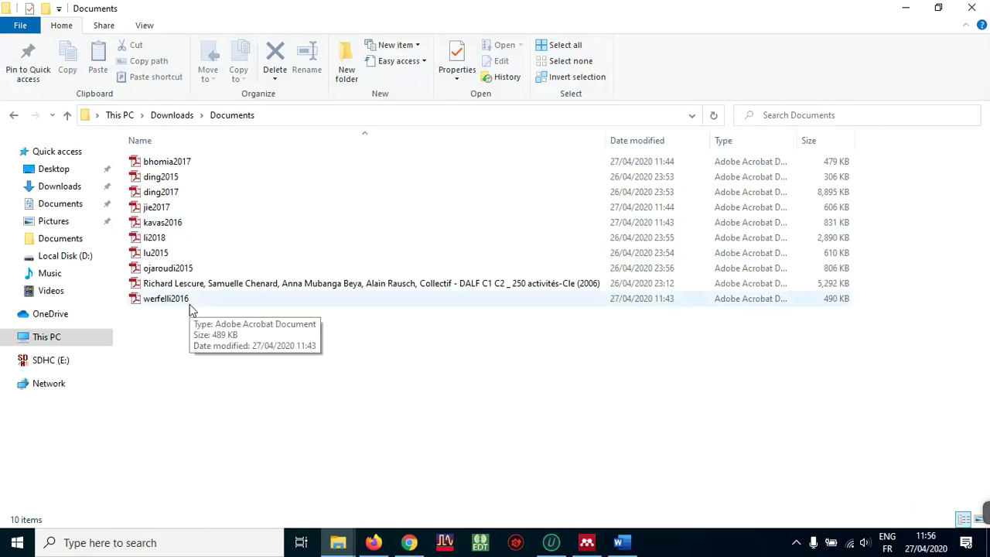
left_click(183, 163)
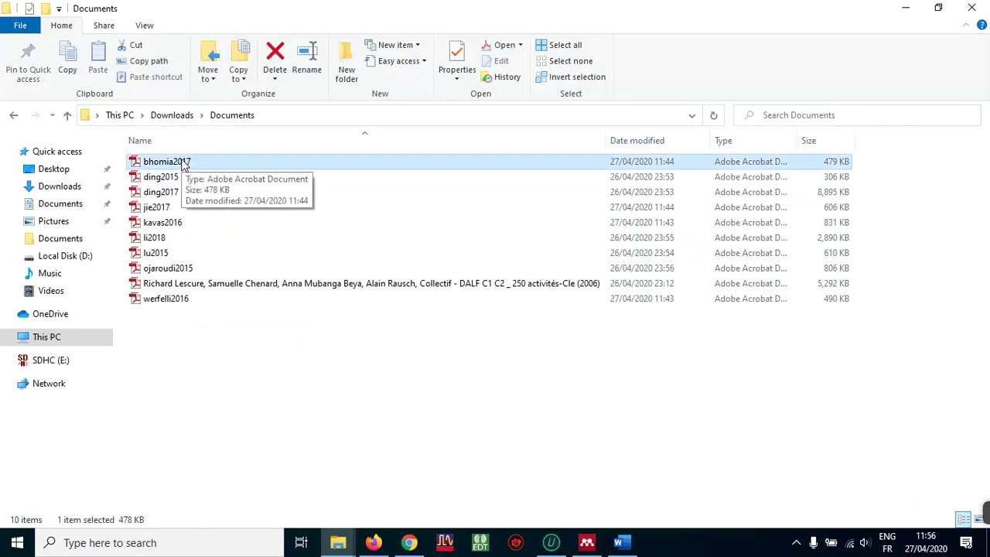
left_click_drag(184, 162, 368, 225)
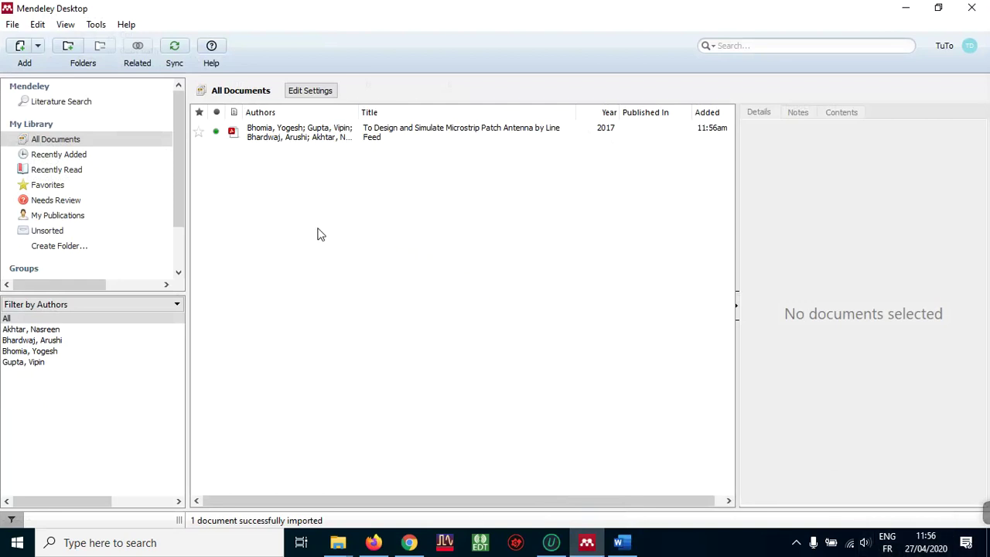
Check the journal and issue details of the imported microstrip patch antenna paper and change its type to Conference Proceedings.
left_click(371, 143)
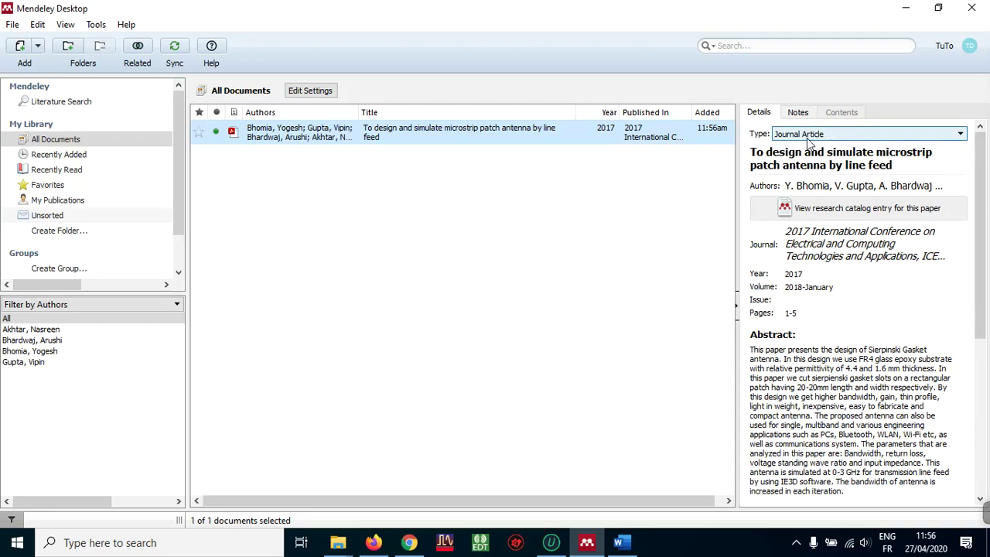
left_click(876, 232)
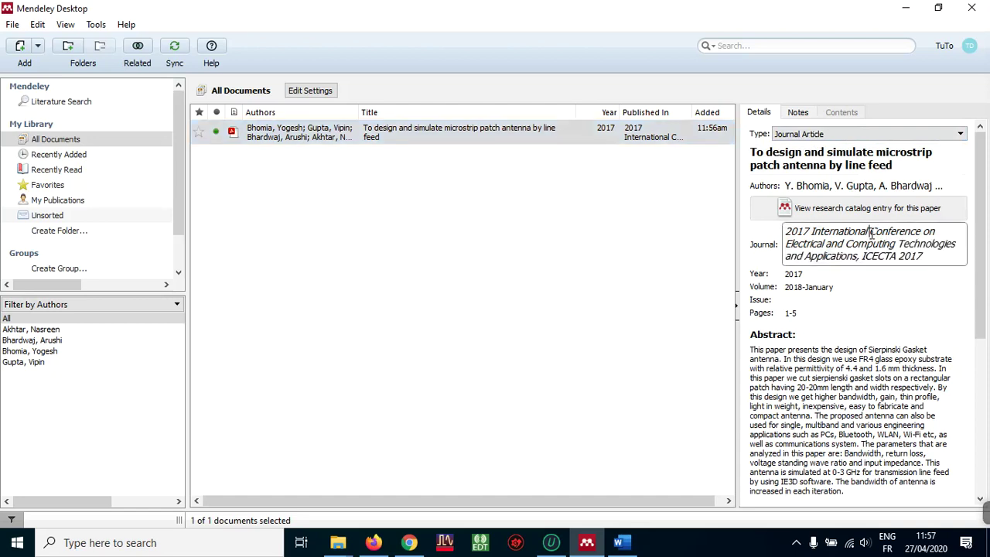
left_click(798, 301)
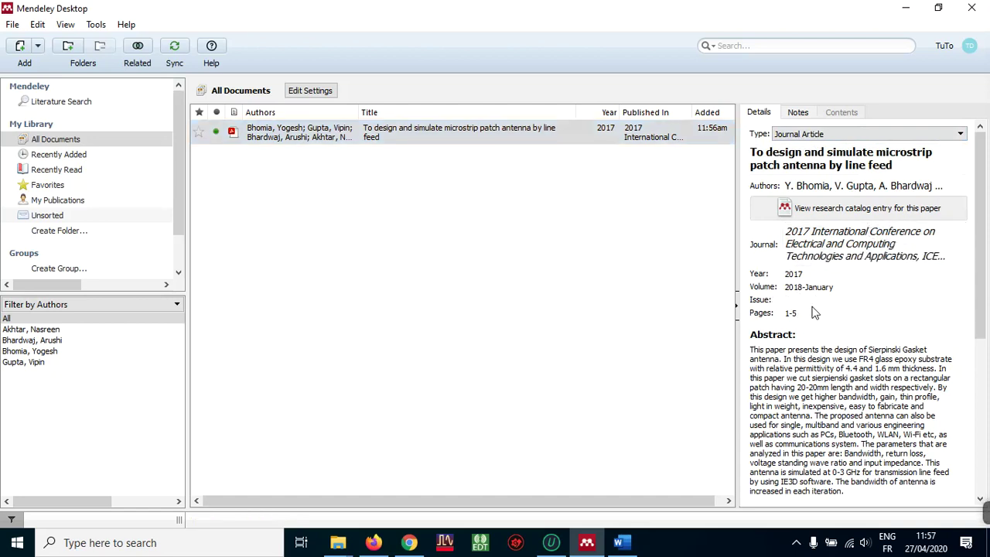
left_click(874, 232)
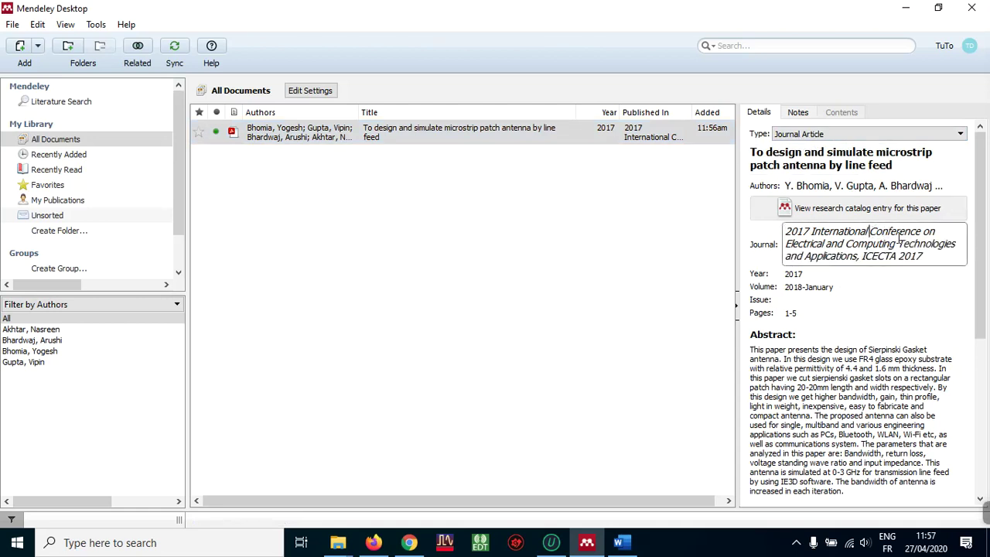
left_click(886, 133)
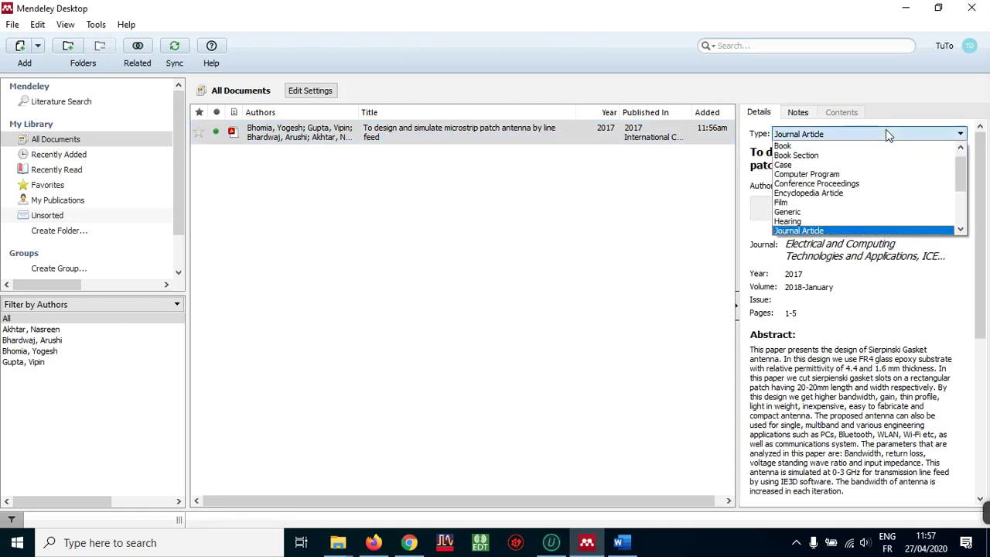
left_click(818, 184)
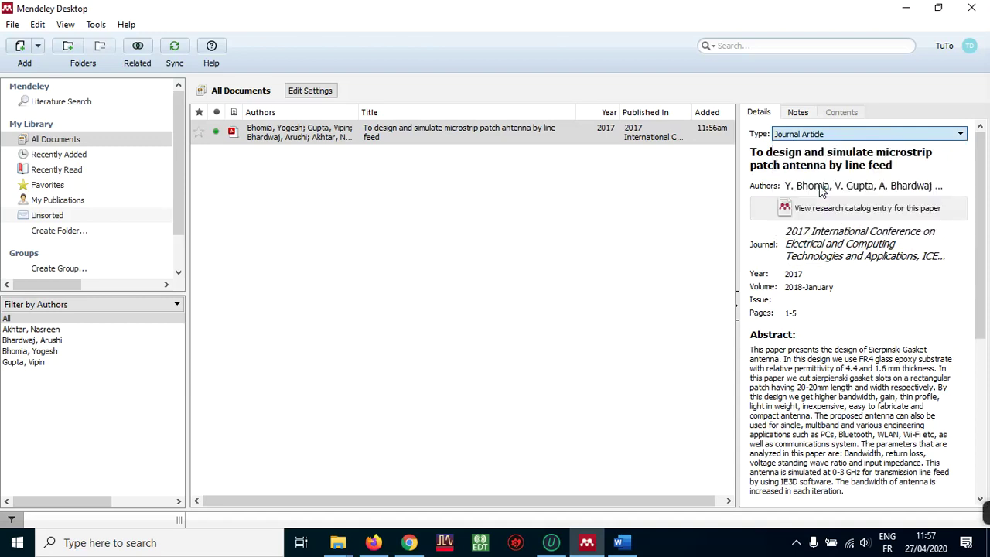
left_click(837, 252)
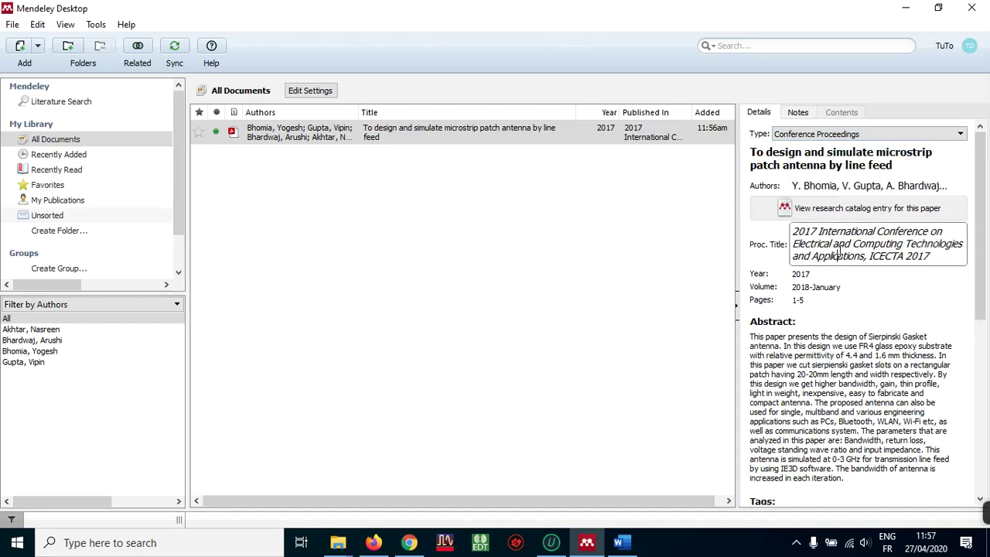
left_click(411, 132)
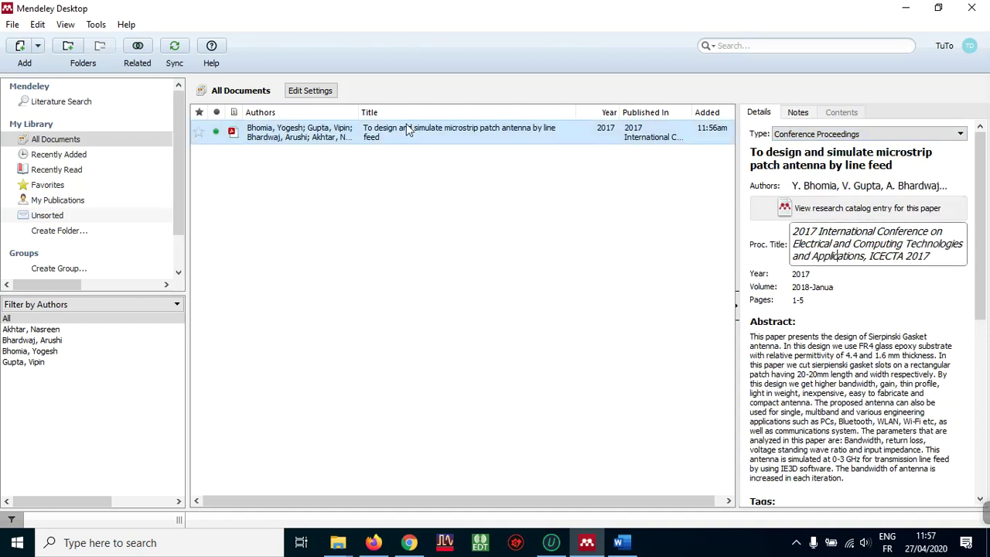
Import the six PDFs from ding2015 through lu2015 from the Downloads\Documents folder into the Mendeley Desktop library.
left_click(338, 543)
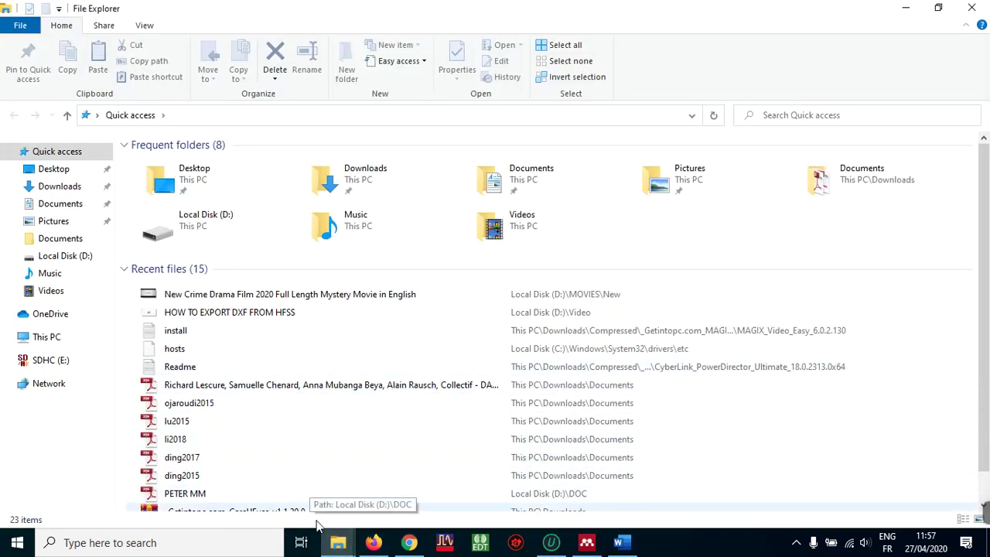
mouse_move(338, 542)
left_click(489, 499)
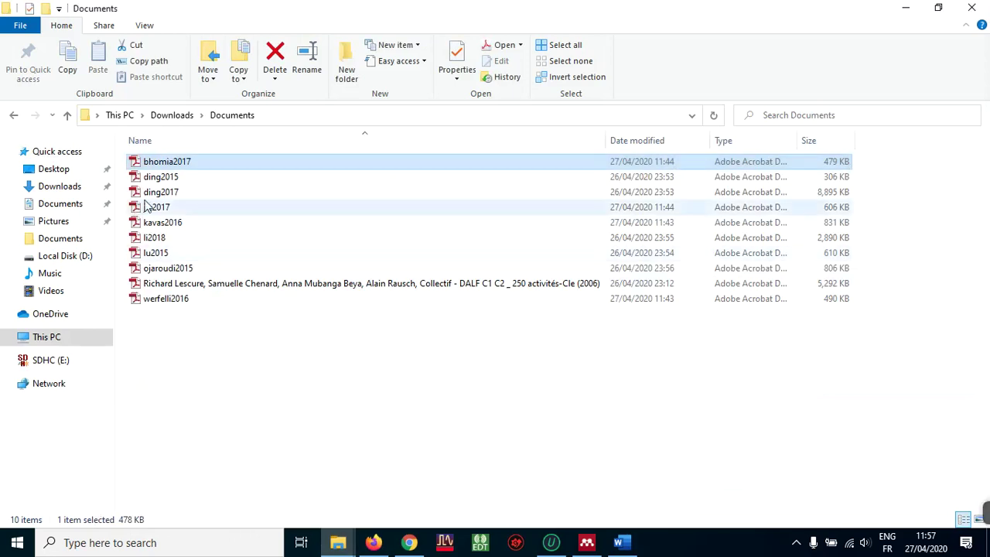
left_click(191, 183)
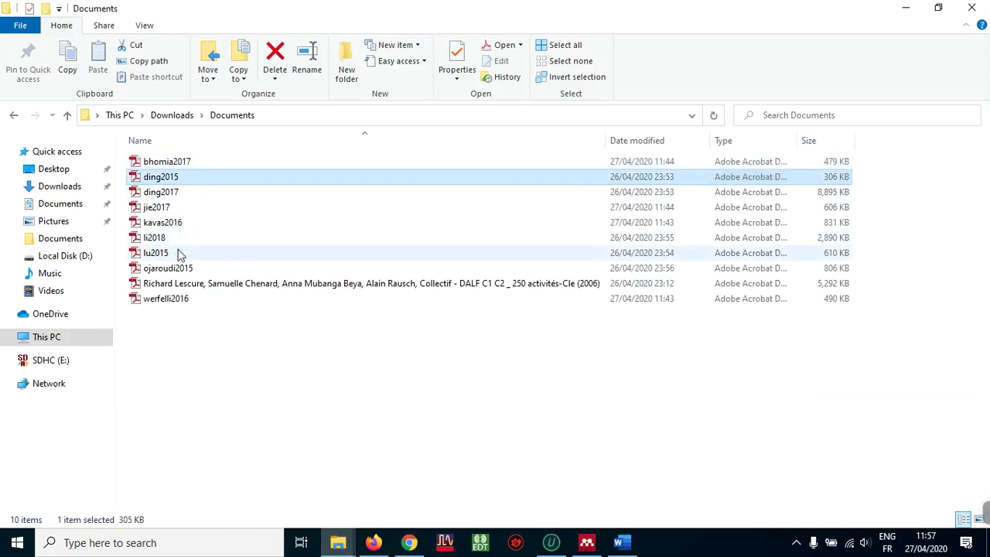
left_click(178, 255, "shift")
left_click_drag(178, 255, 400, 268)
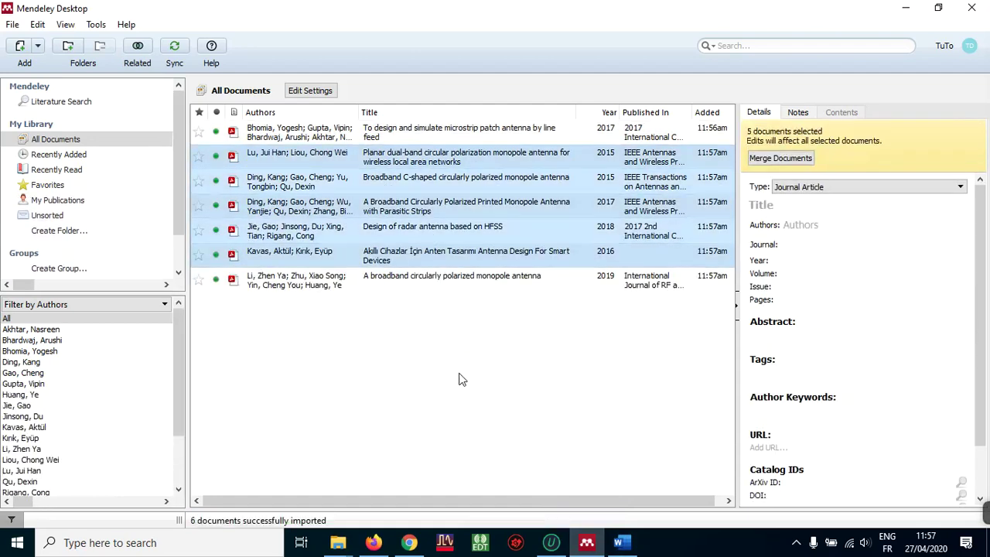
Examine the details of the newly imported papers one by one, including the title of the Antenna Design For Smart Devices entry.
left_click(516, 152)
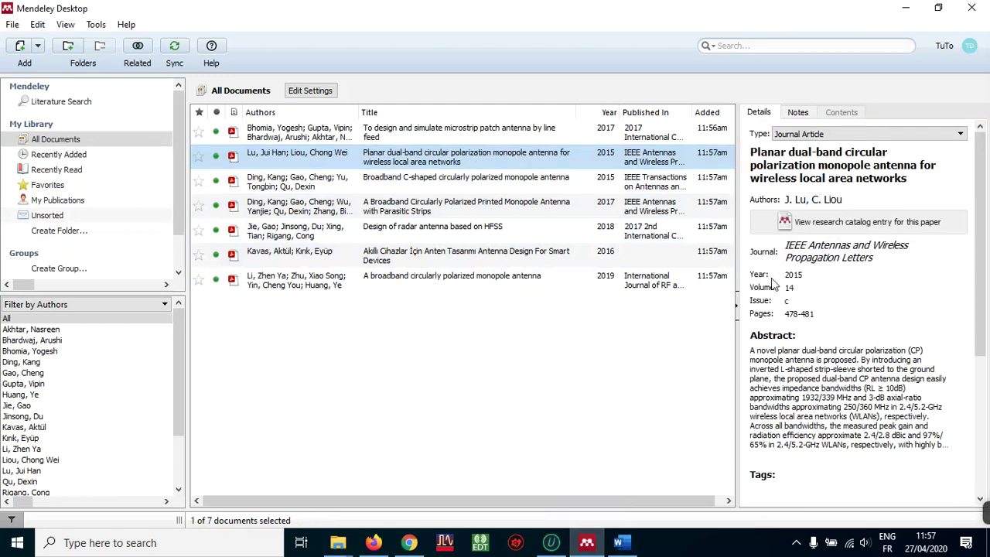
left_click(428, 184)
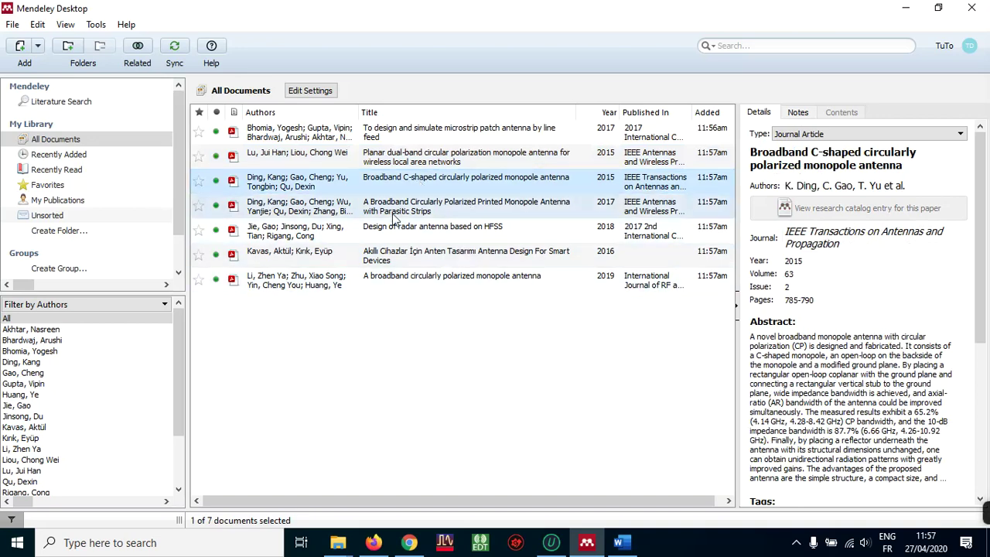
left_click(379, 208)
left_click(472, 230)
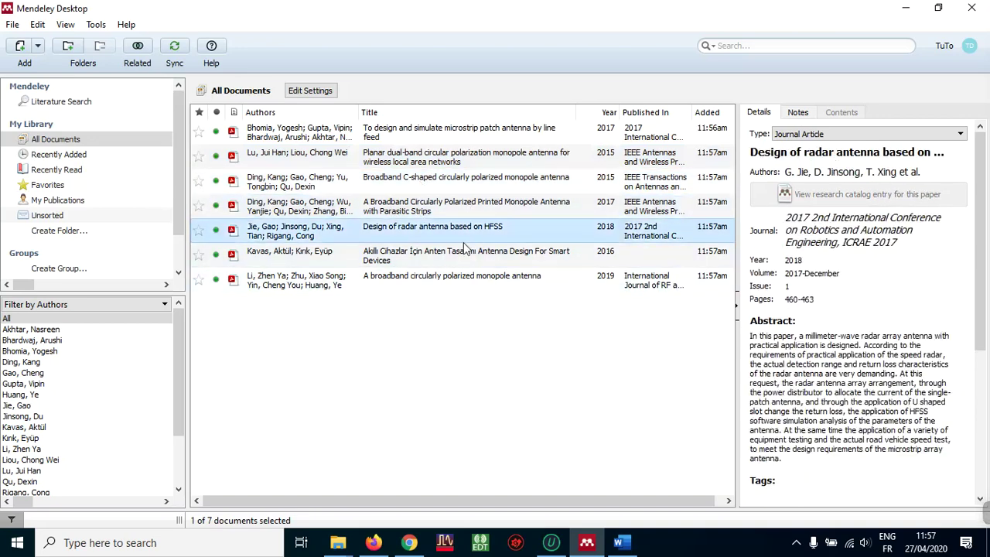
left_click(468, 259)
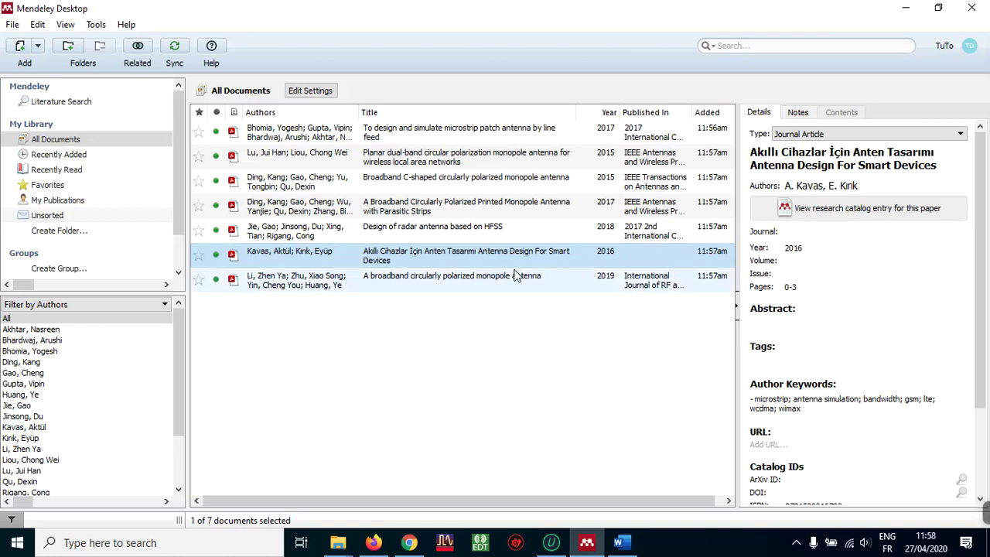
left_click(956, 168)
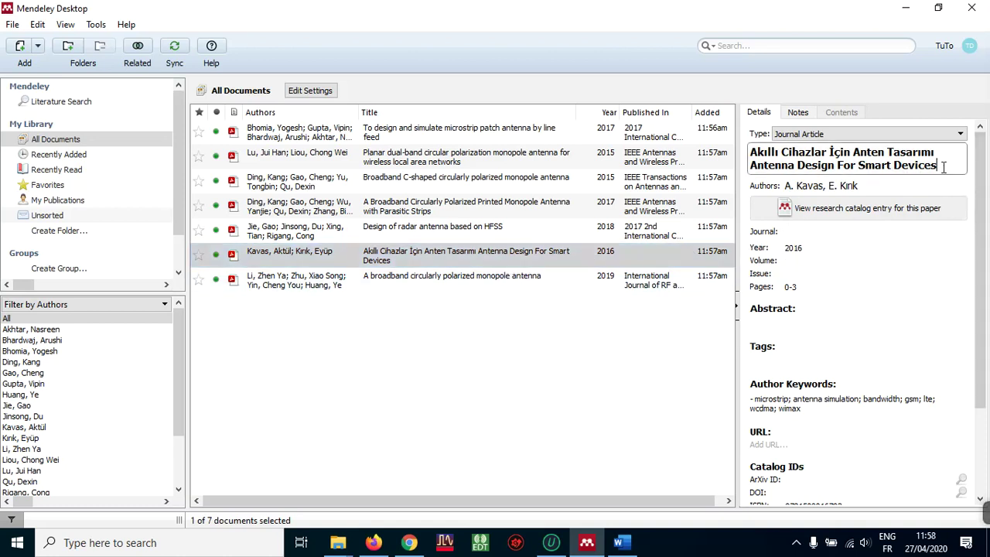
left_click_drag(944, 166, 746, 150)
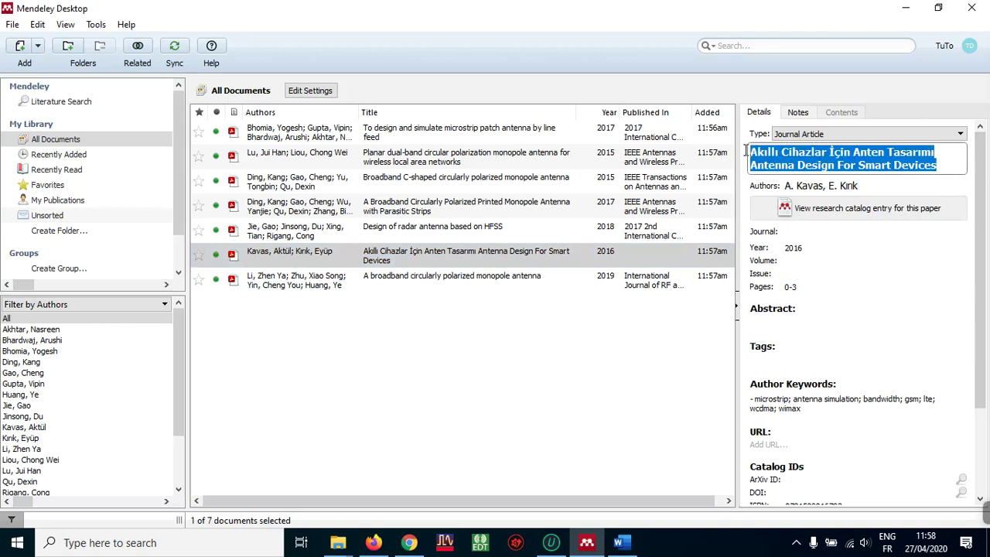
left_click(530, 391)
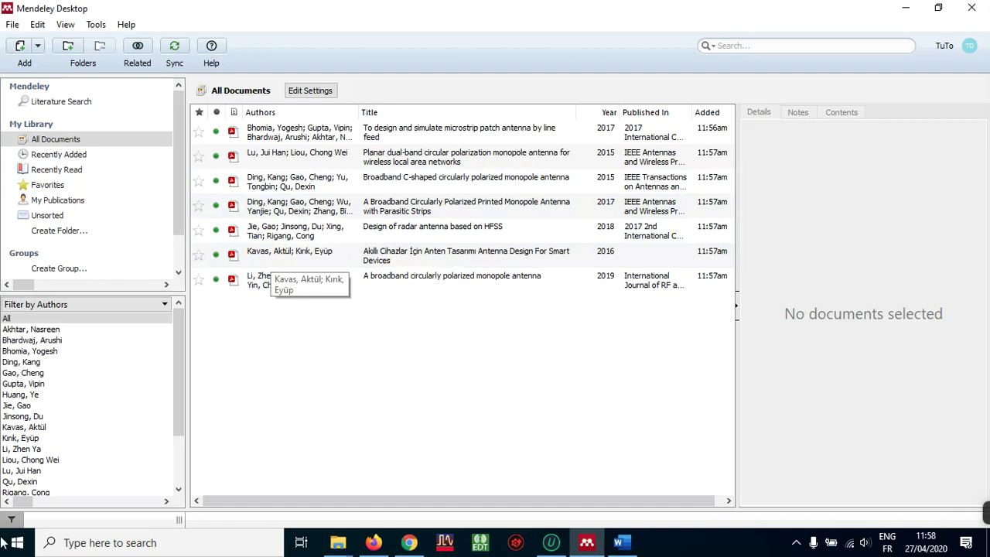
left_click(408, 543)
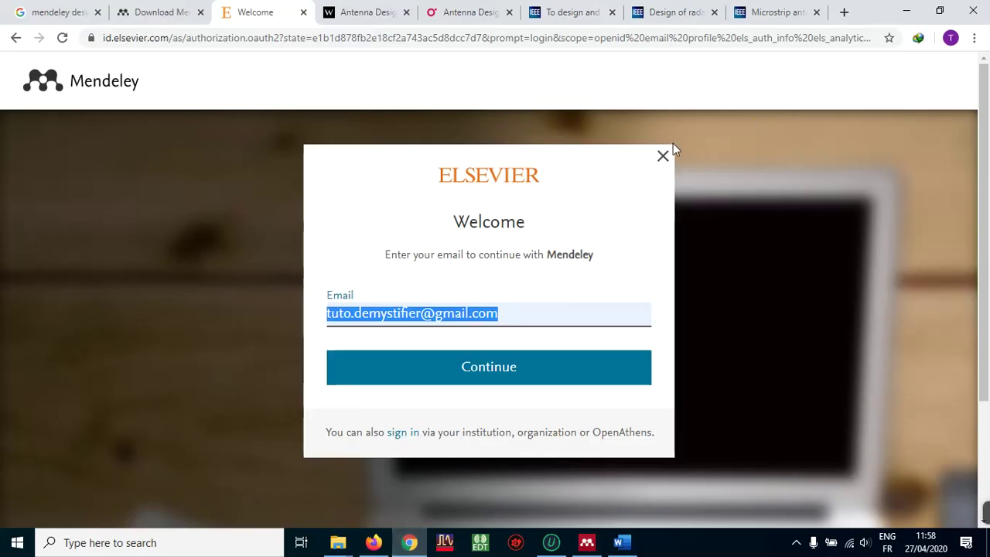
left_click(662, 162)
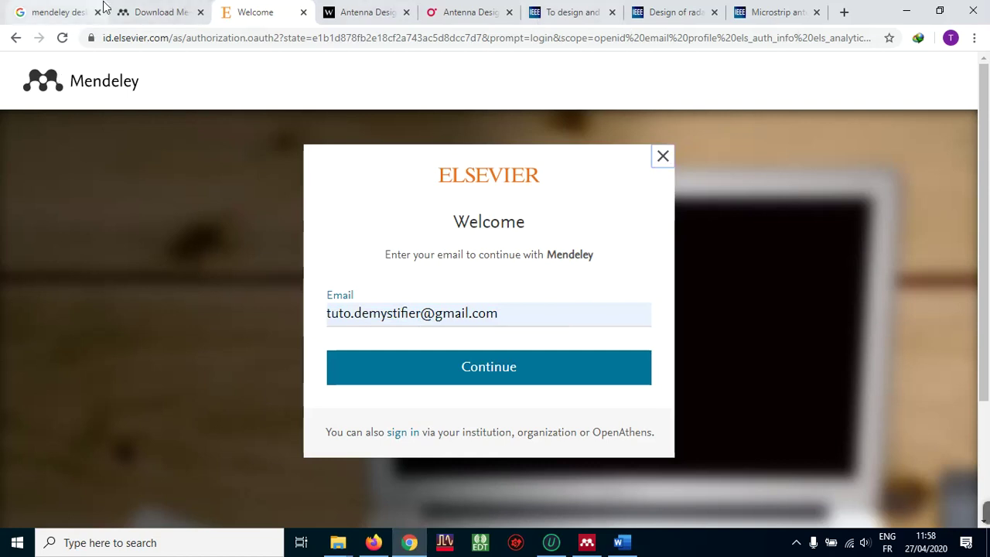
left_click(144, 12)
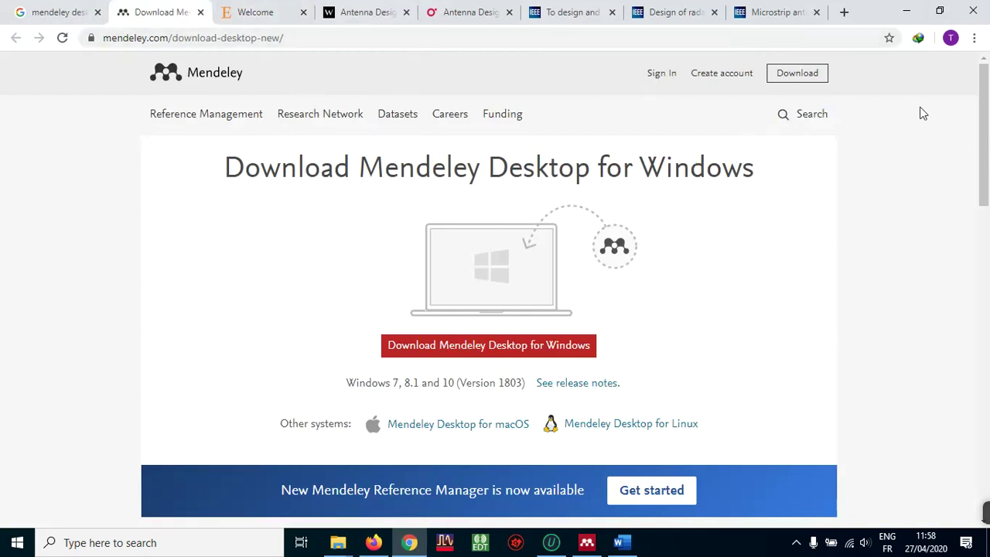
left_click(373, 11)
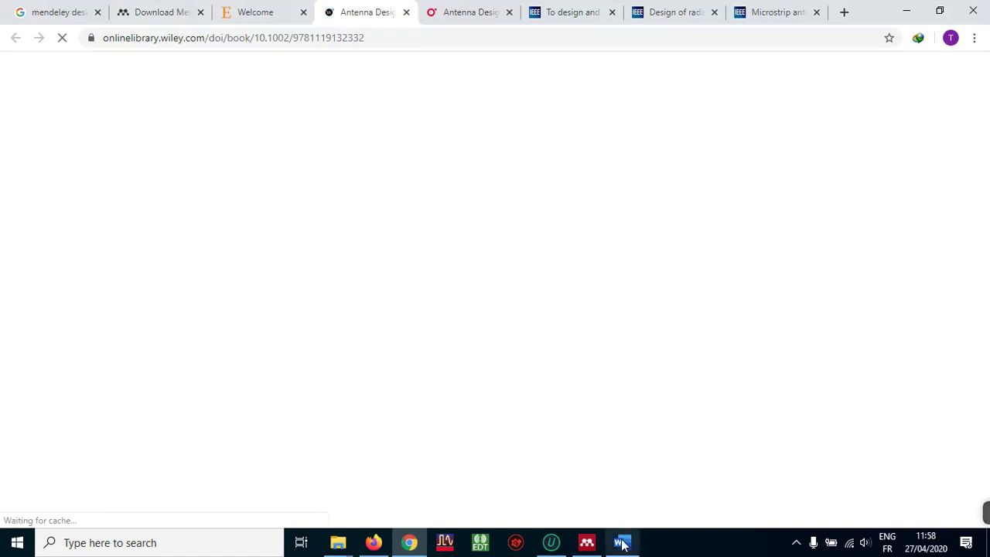
left_click(589, 543)
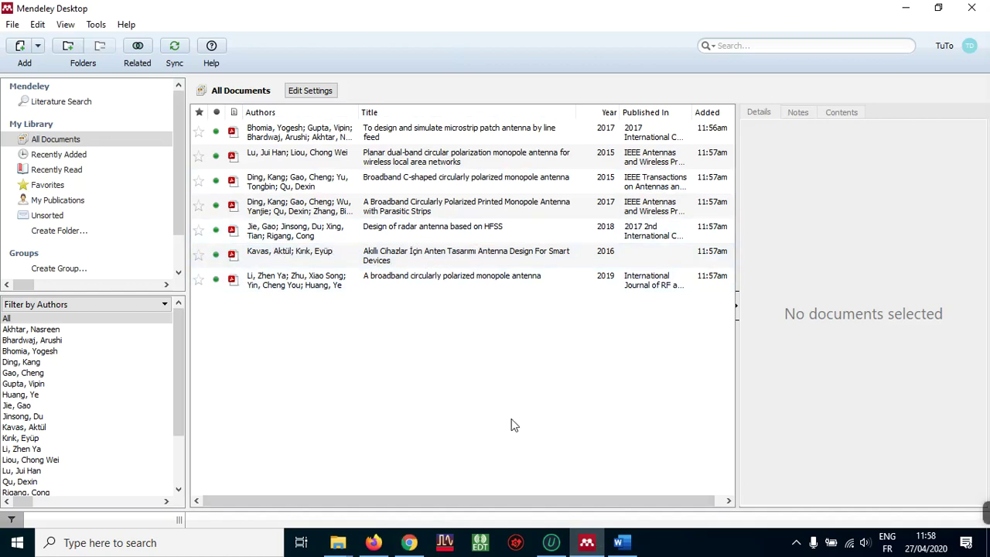
left_click(588, 542)
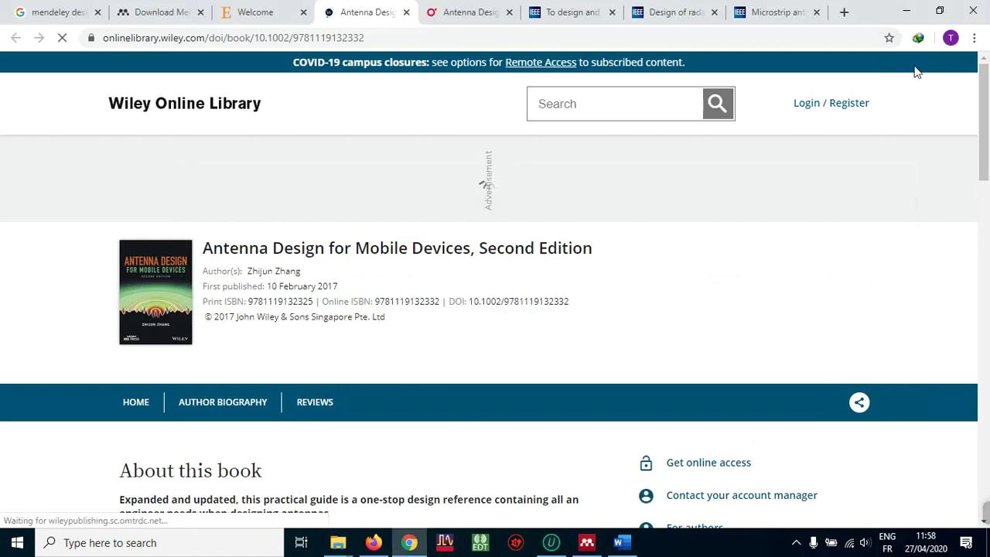
left_click(587, 543)
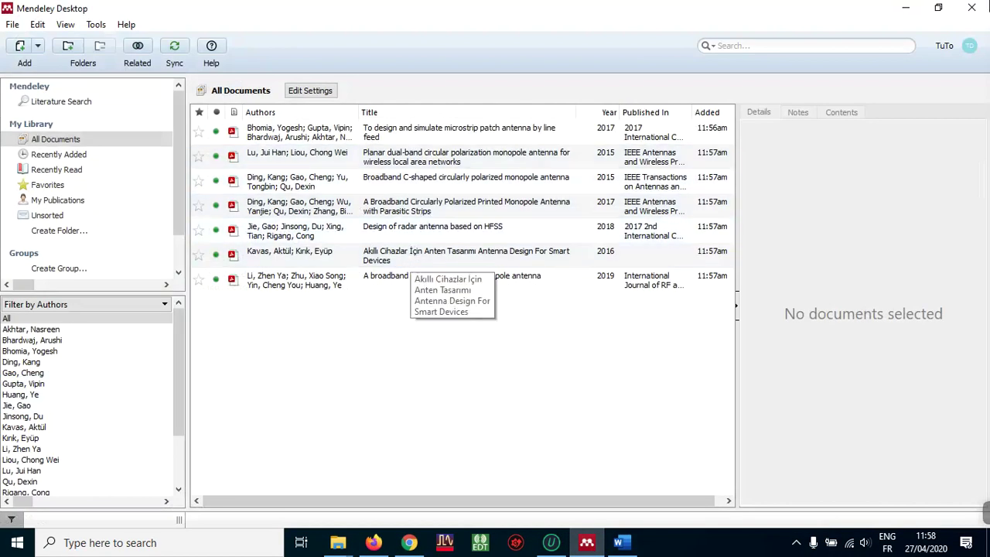
left_click(409, 544)
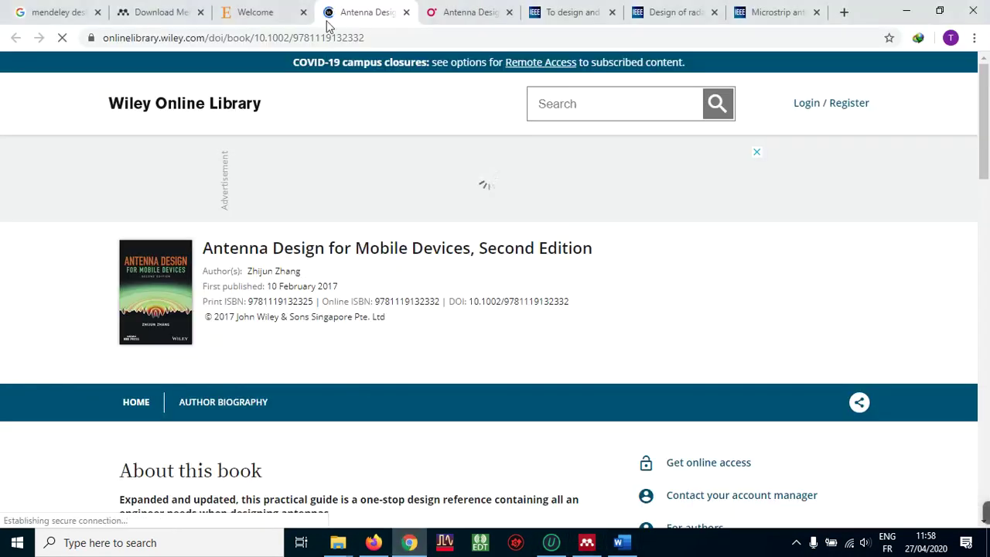
Check the Web Importer install option in Mendeley Desktop and search Google in Chrome for "mendeley web importer".
left_click(77, 9)
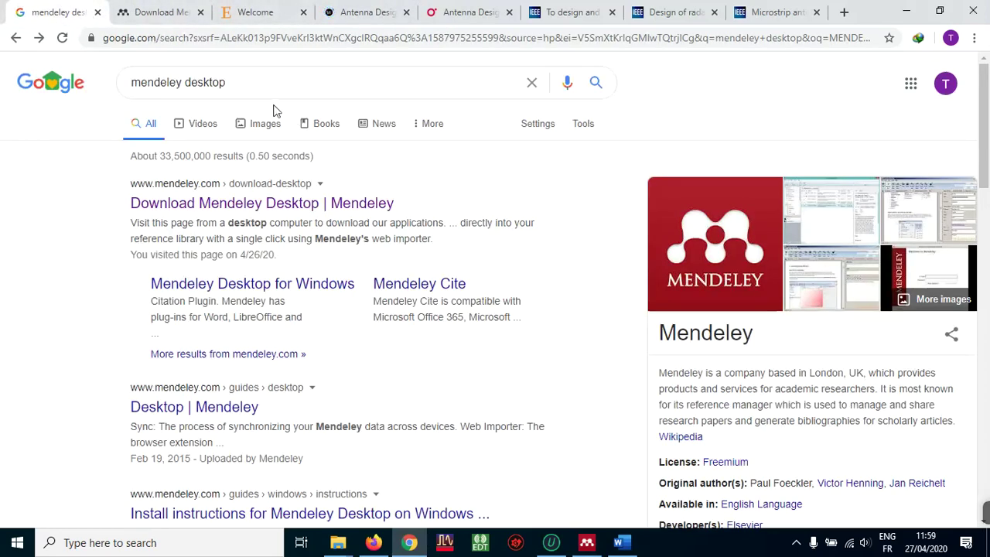
left_click(257, 87)
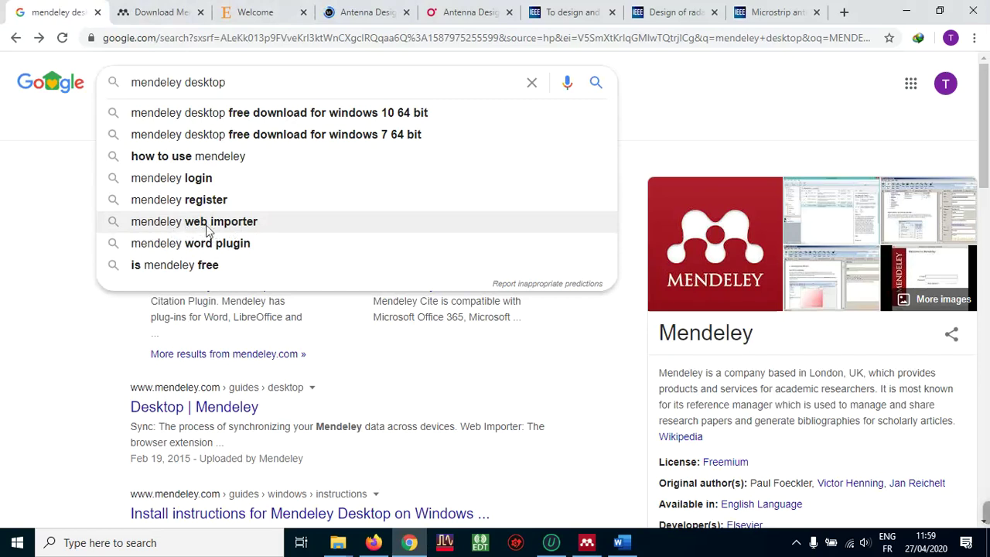
left_click(586, 542)
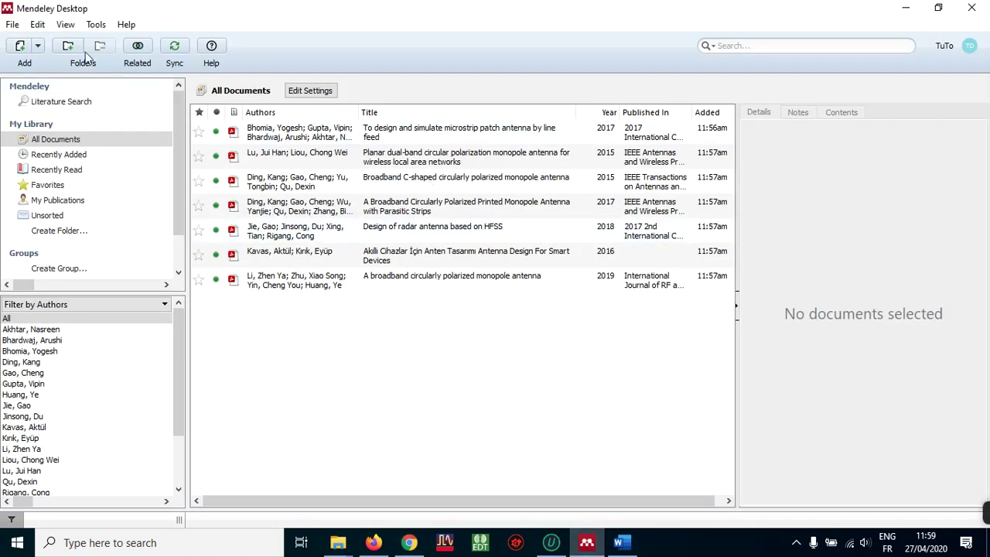
left_click(93, 25)
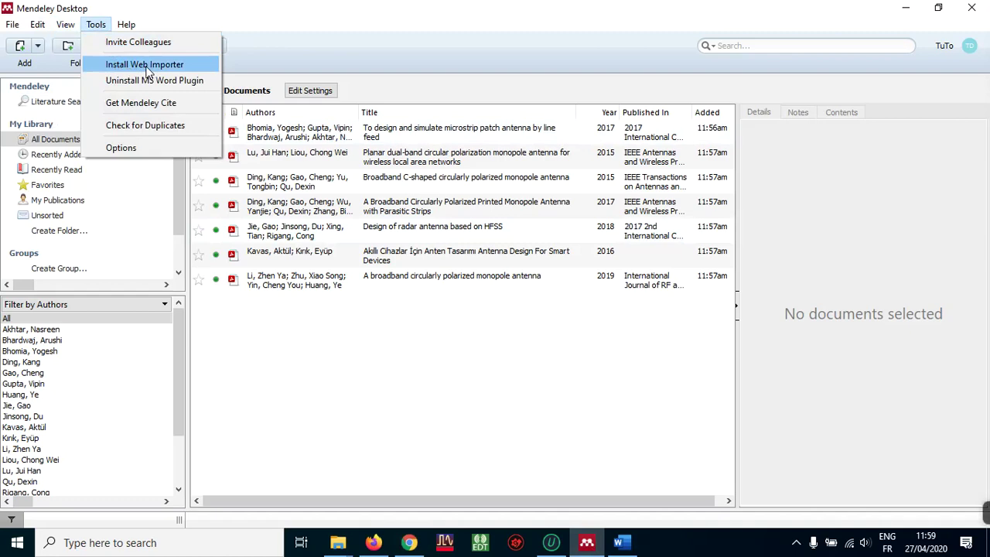
left_click(409, 542)
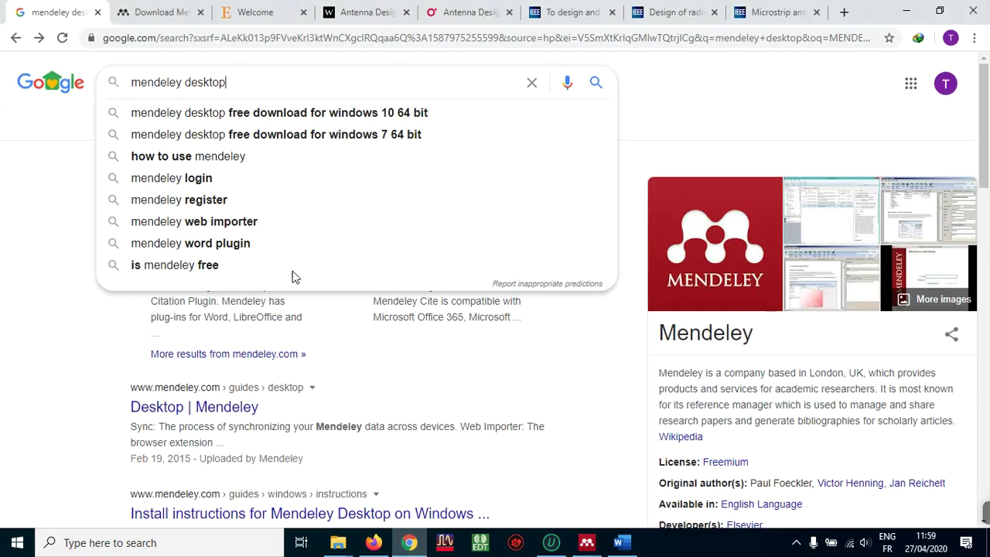
left_click(230, 223)
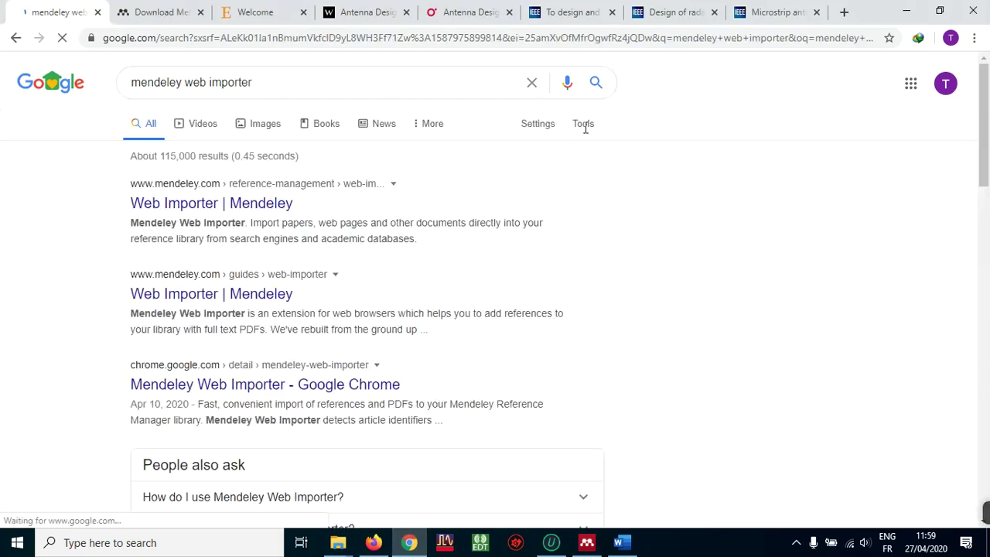
Open the Mendeley Web Importer page from the search results and bring up its Chrome Web Store listing.
left_click(177, 210)
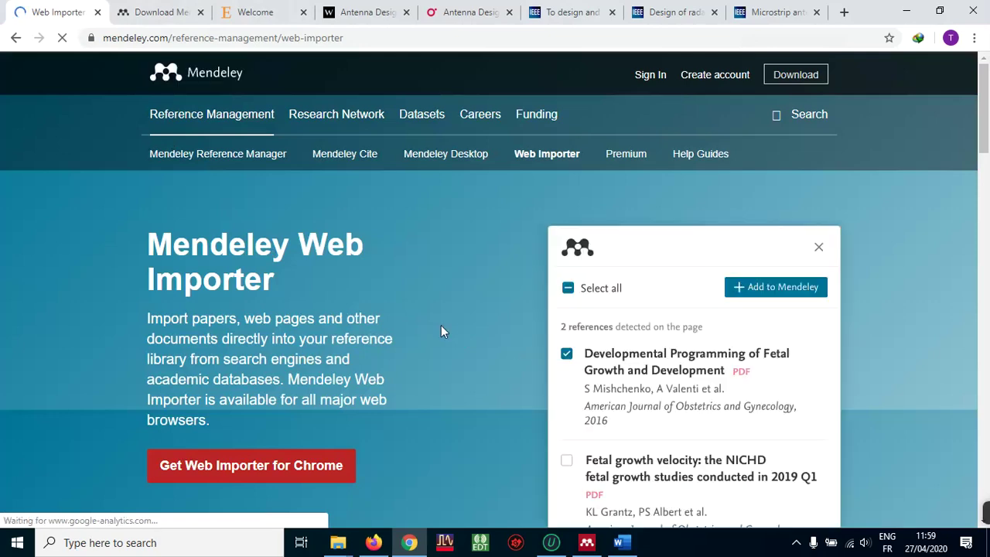
scroll(447, 311, "down", 3)
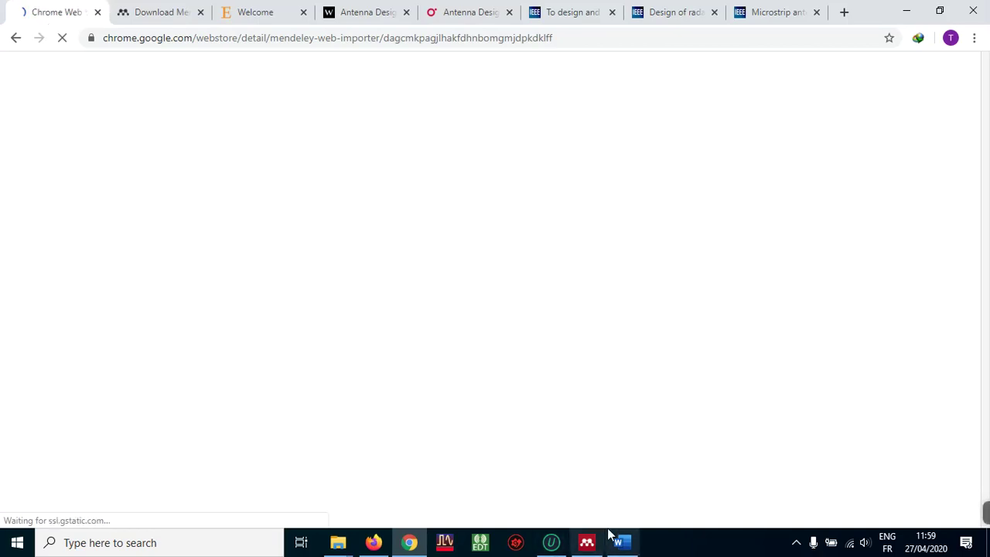
left_click(585, 544)
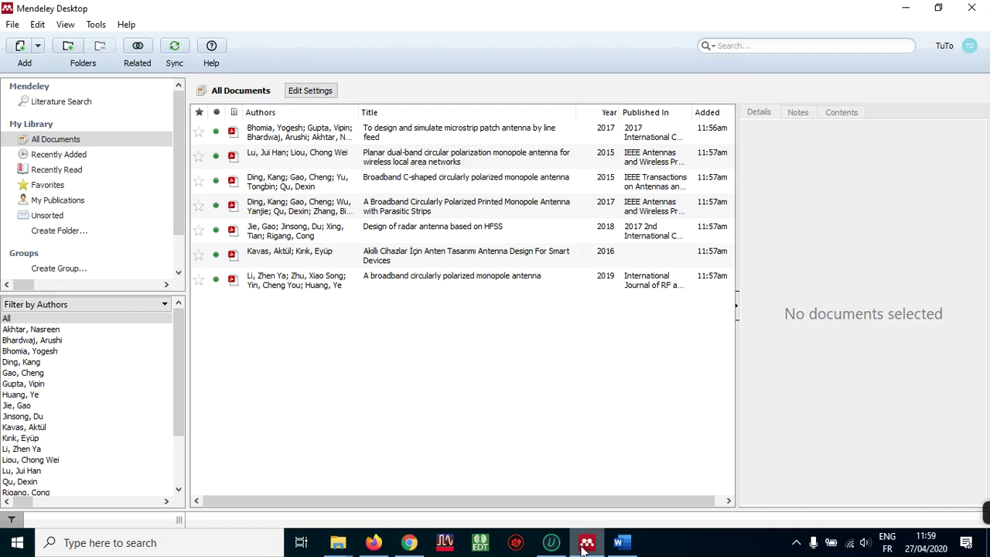
left_click(406, 544)
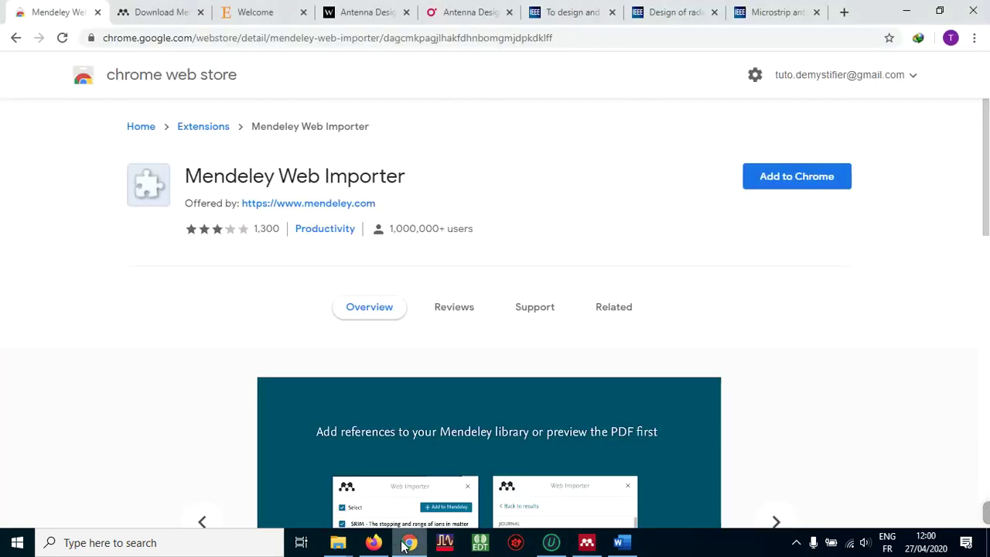
left_click(673, 11)
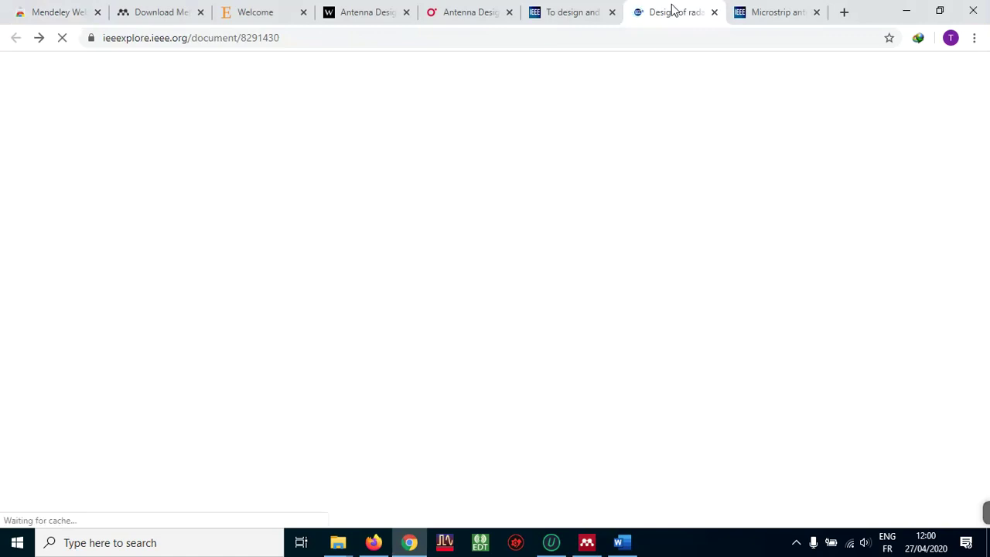
left_click(578, 13)
left_click(778, 13)
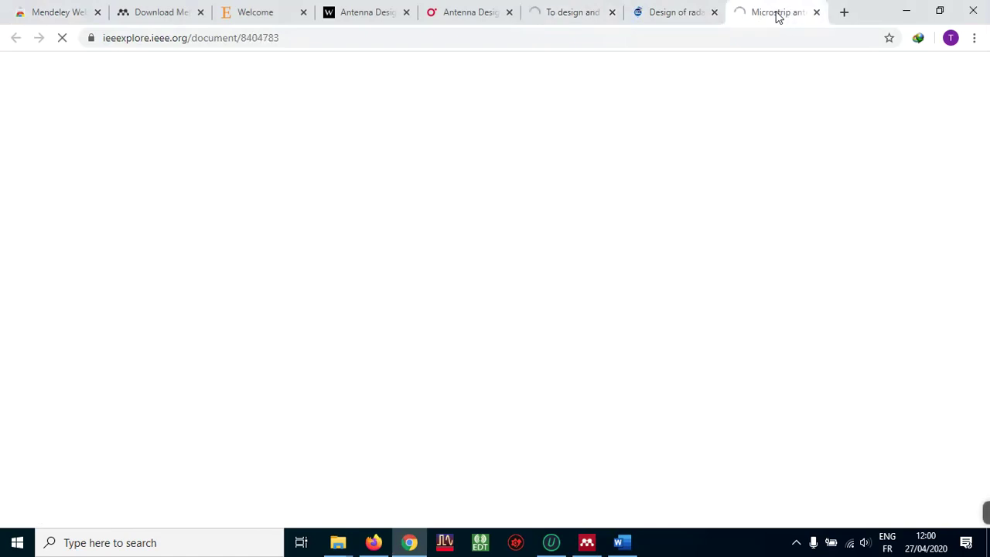
left_click(669, 13)
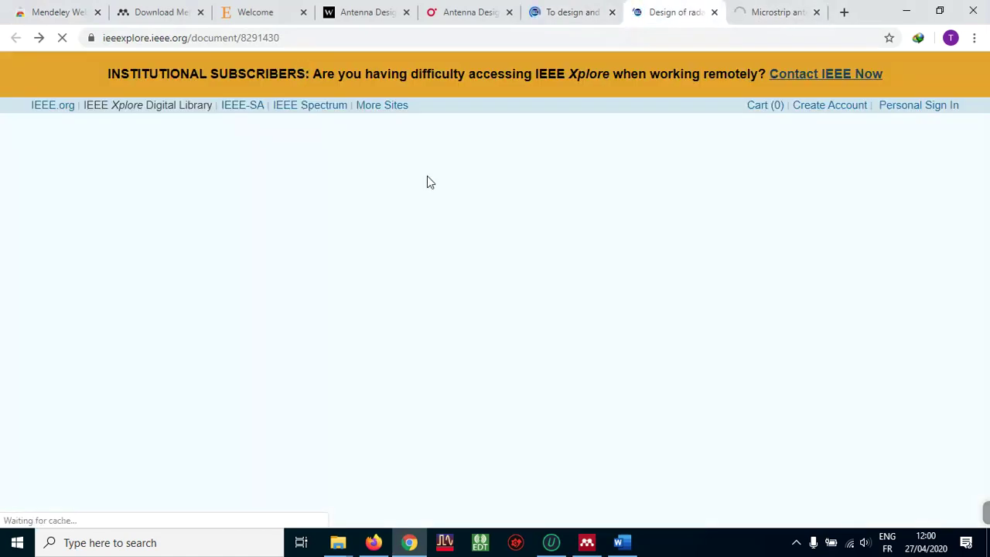
left_click(62, 12)
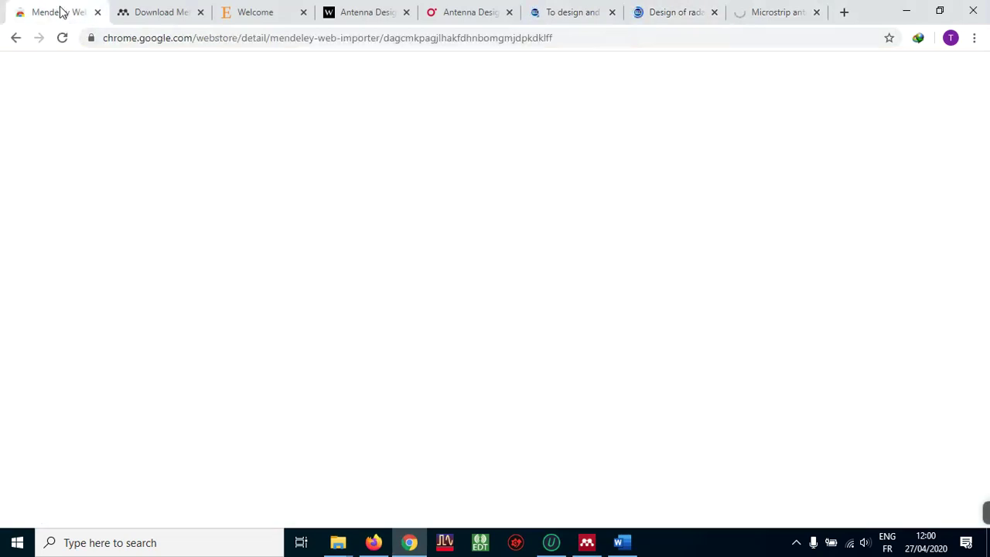
left_click(684, 11)
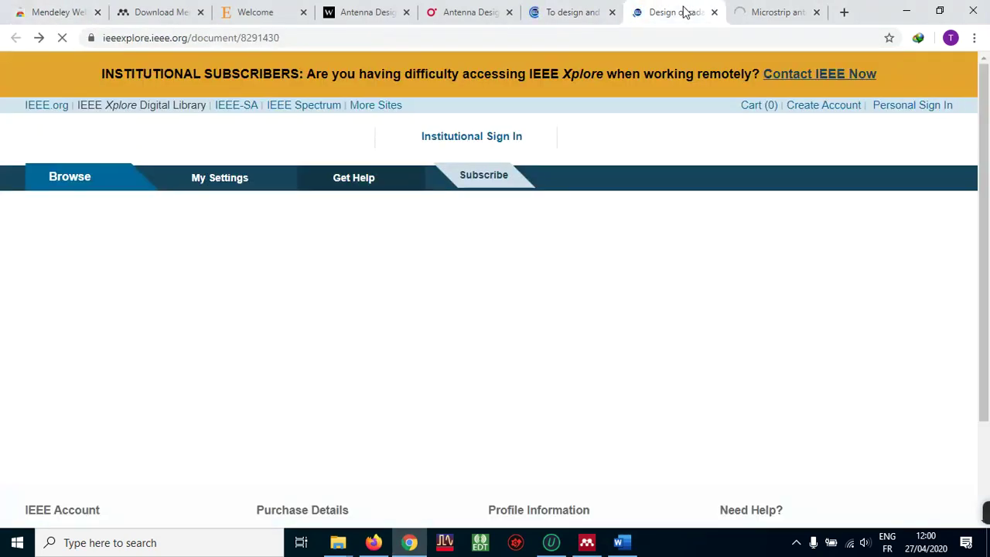
left_click(773, 11)
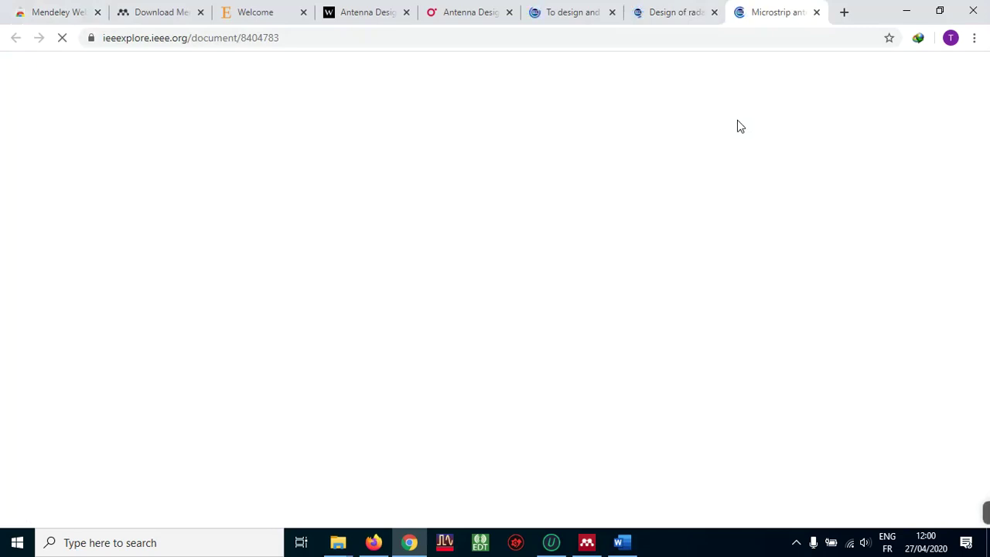
left_click(582, 544)
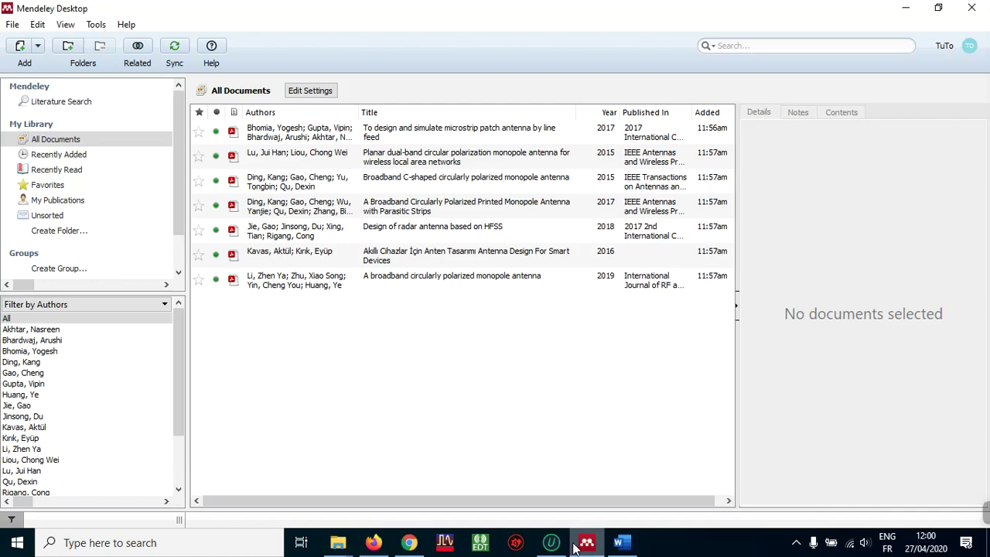
left_click(409, 543)
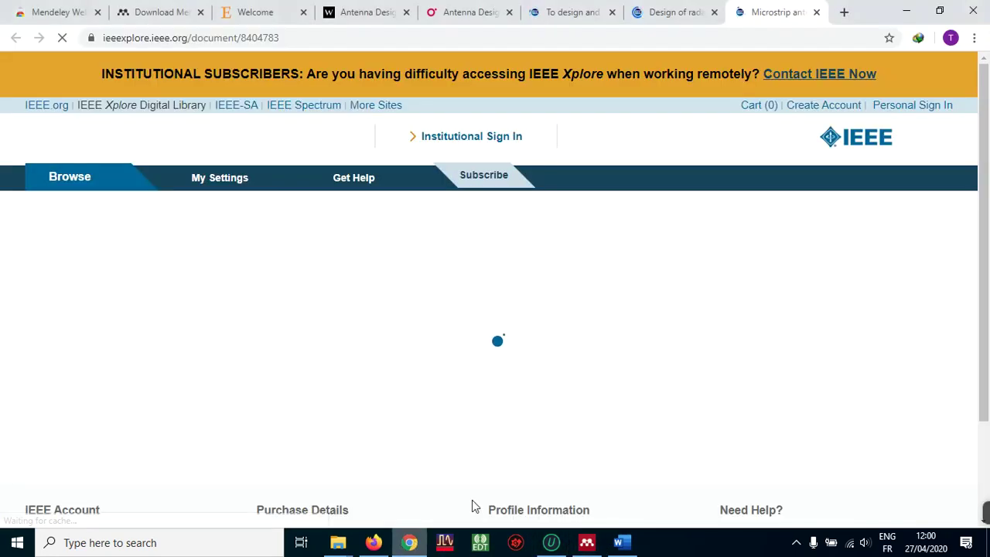
left_click(677, 10)
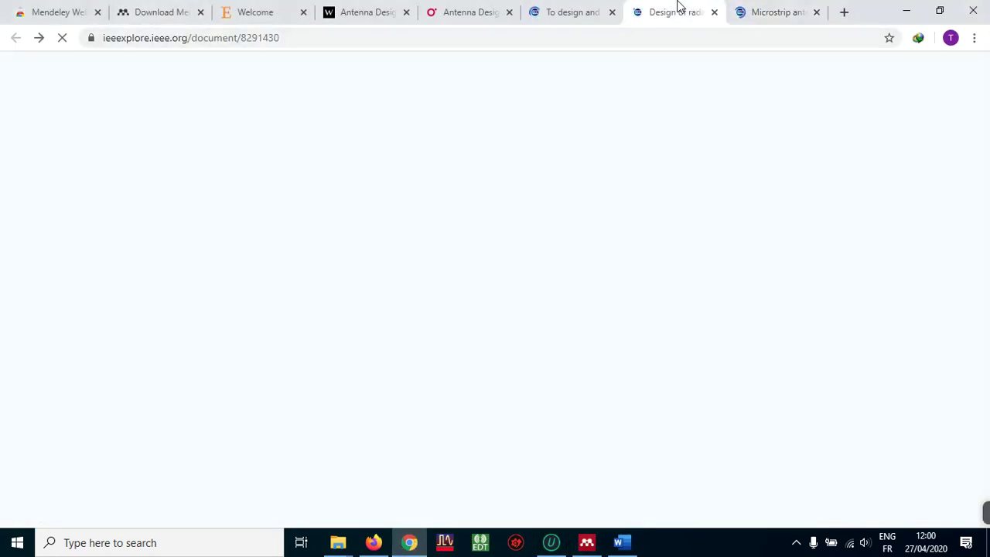
left_click(567, 12)
left_click(456, 13)
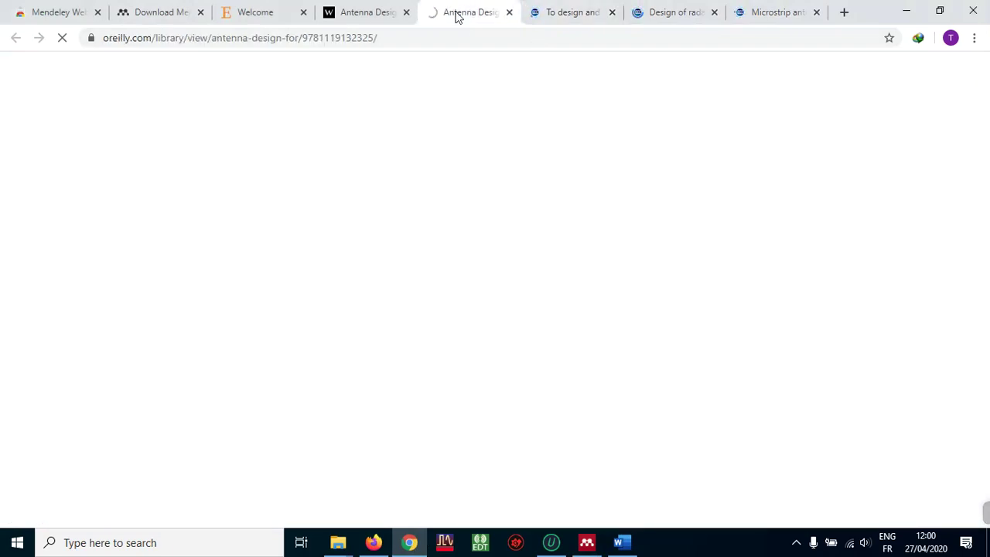
left_click(389, 16)
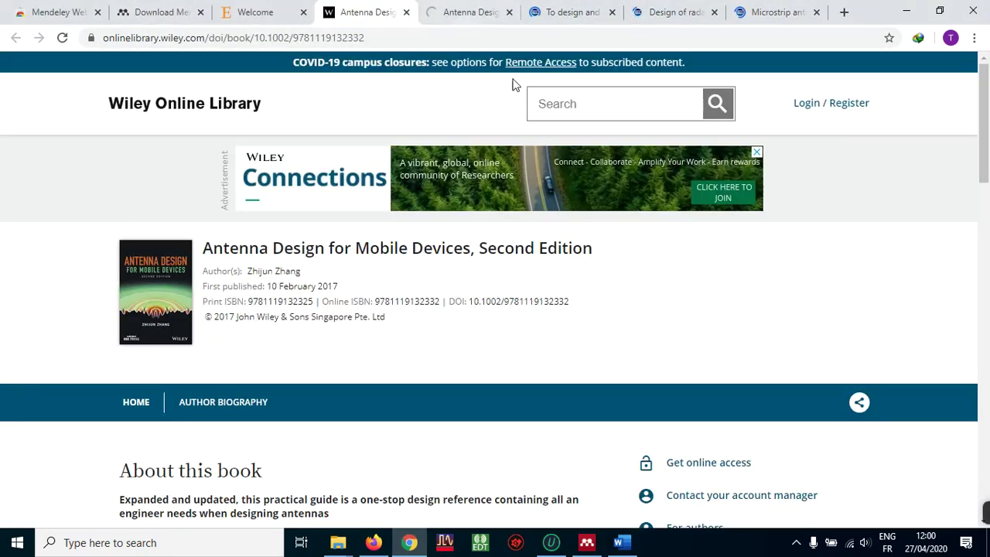
scroll(586, 284, "down", 1)
scroll(586, 284, "down", 1)
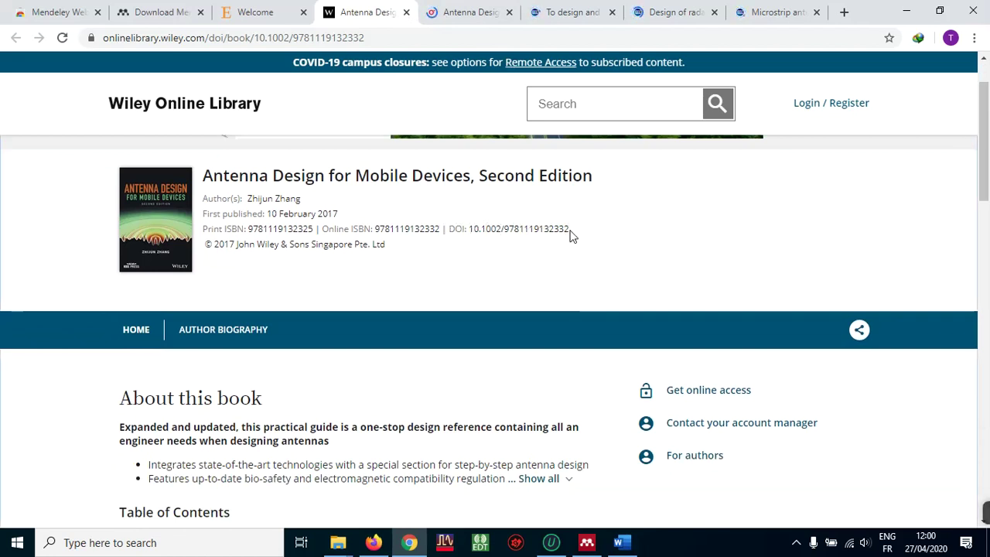
mouse_move(570, 230)
left_mouse_down()
mouse_move(469, 231)
mouse_move(574, 233)
left_mouse_up()
right_click(518, 231)
left_click(529, 241)
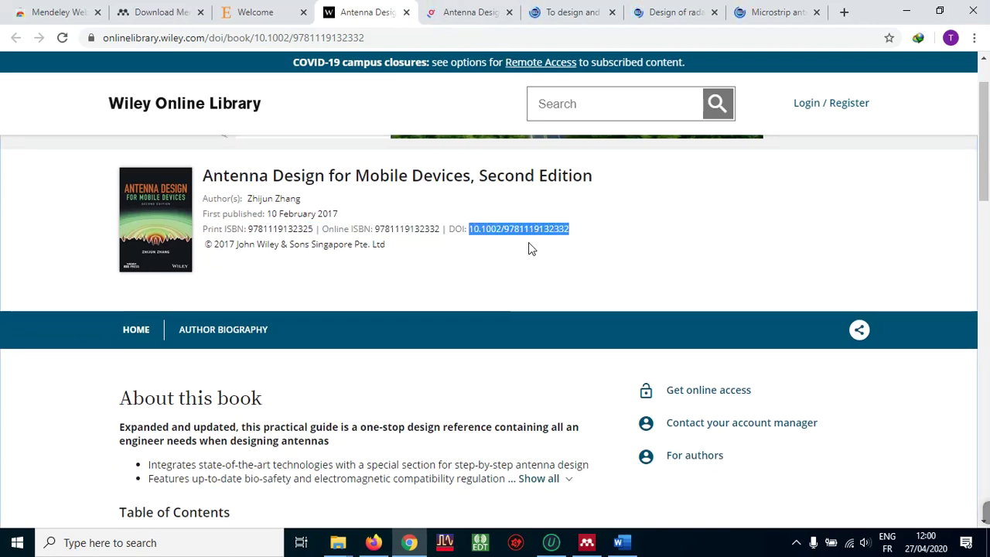
left_click(586, 543)
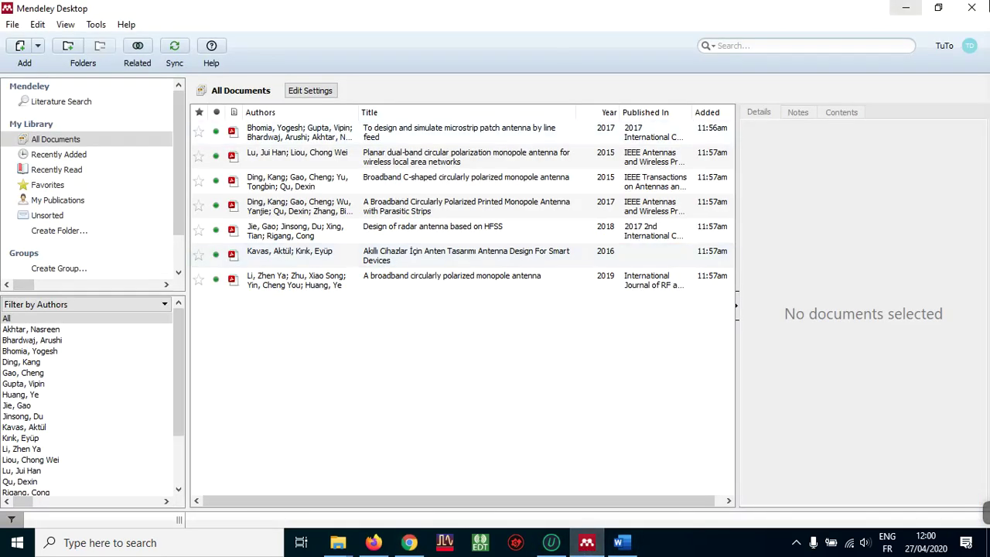
left_click(40, 48)
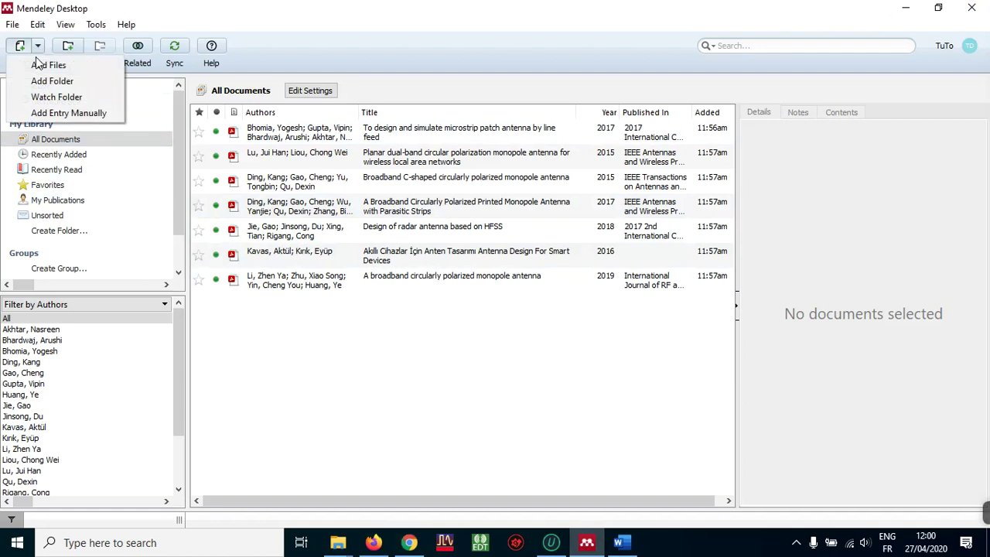
left_click(59, 115)
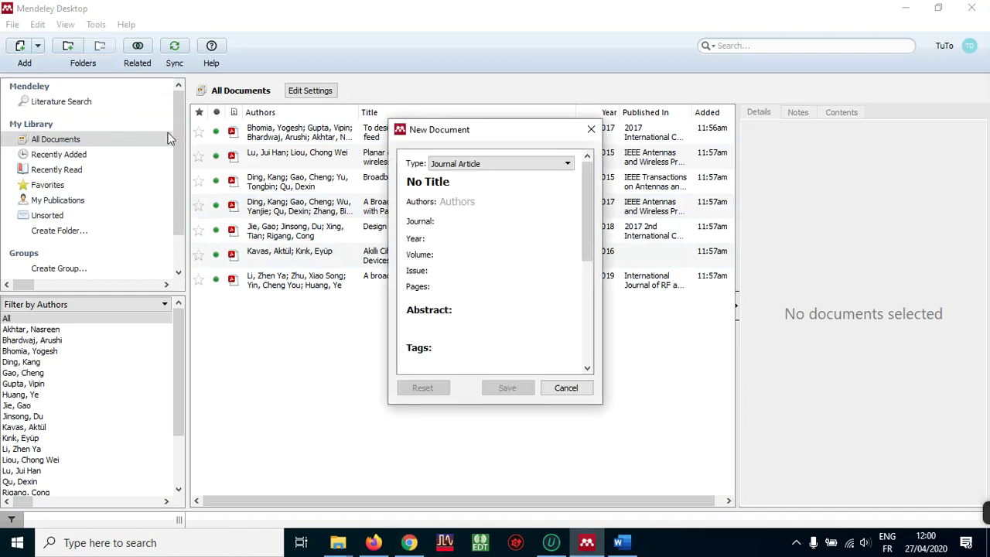
left_click_drag(587, 176, 587, 285)
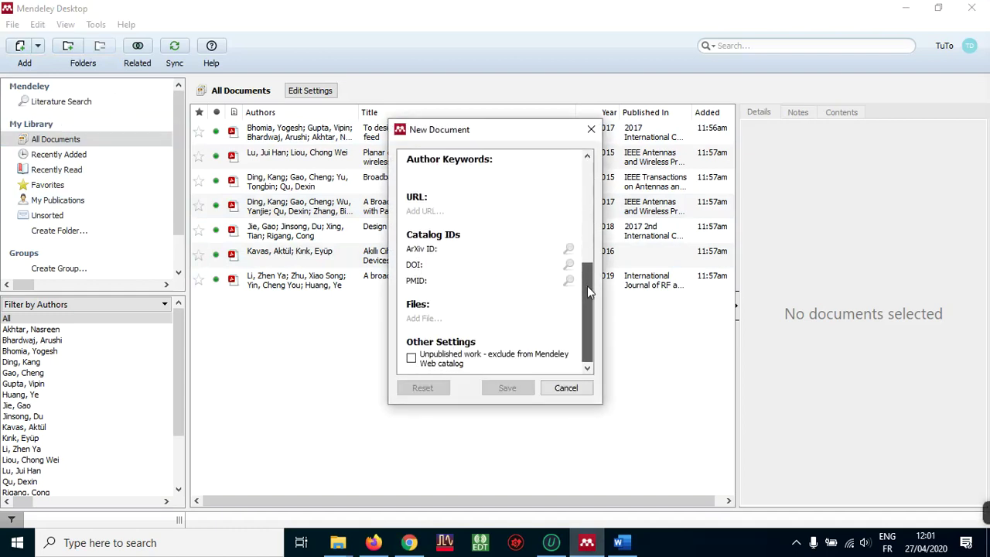
left_click(455, 265)
right_click(455, 264)
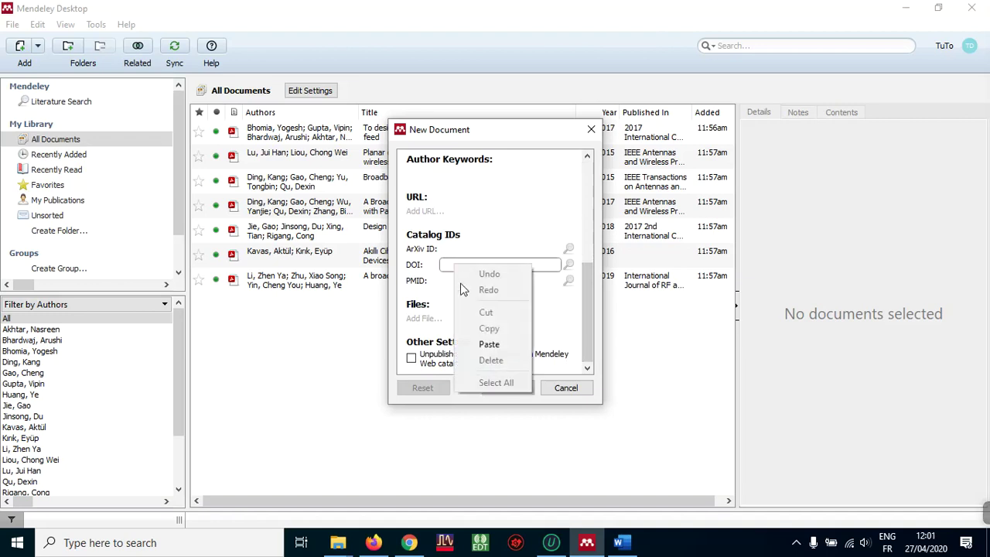
left_click(460, 344)
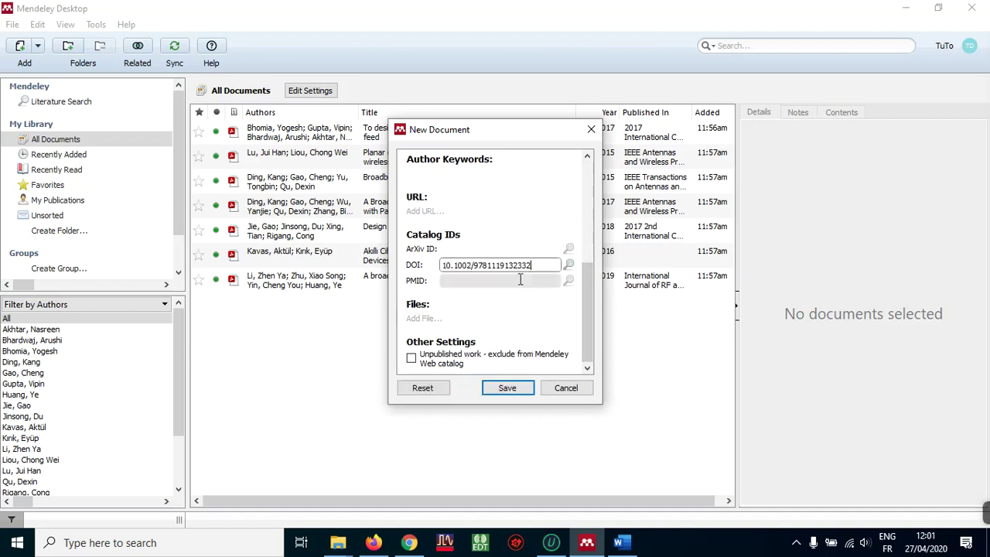
left_click(569, 265)
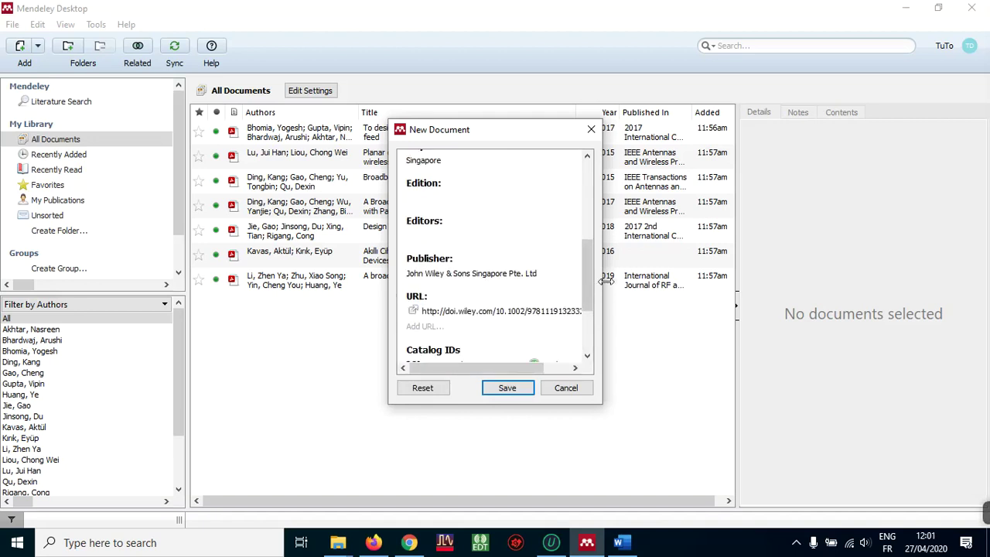
Review the retrieved book details, save the entry to the library, and view the saved Antenna Design for Mobile Devices record.
left_click_drag(590, 289, 595, 213)
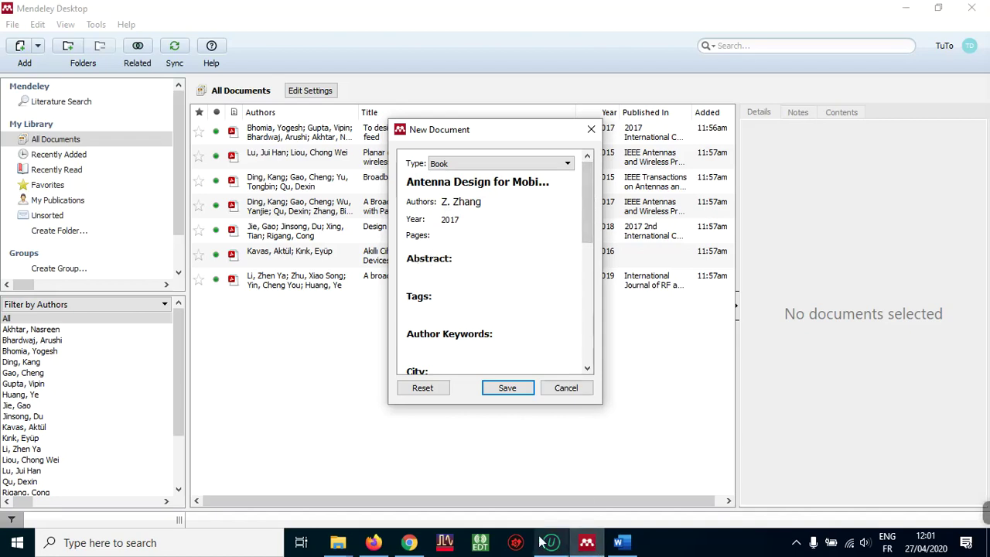
left_click(409, 542)
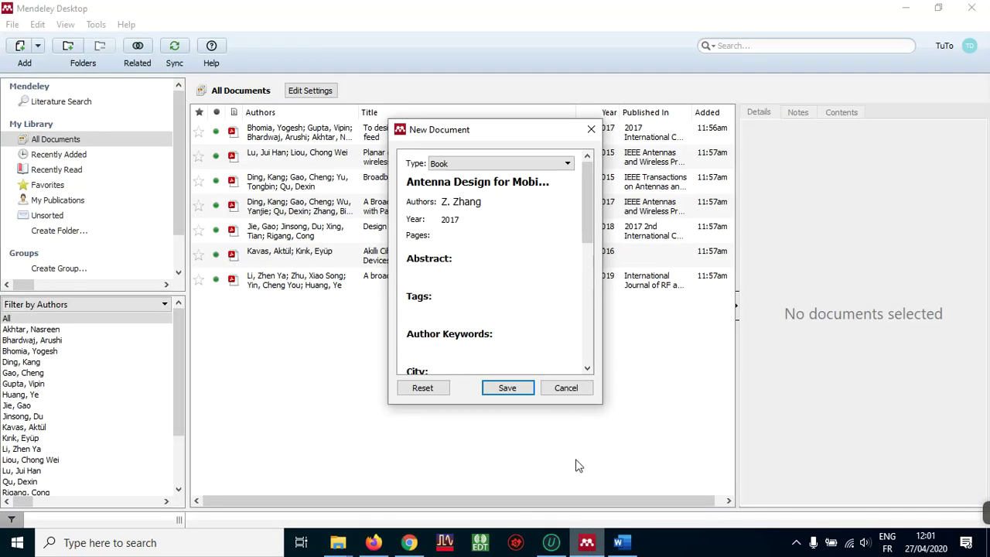
left_click(587, 542)
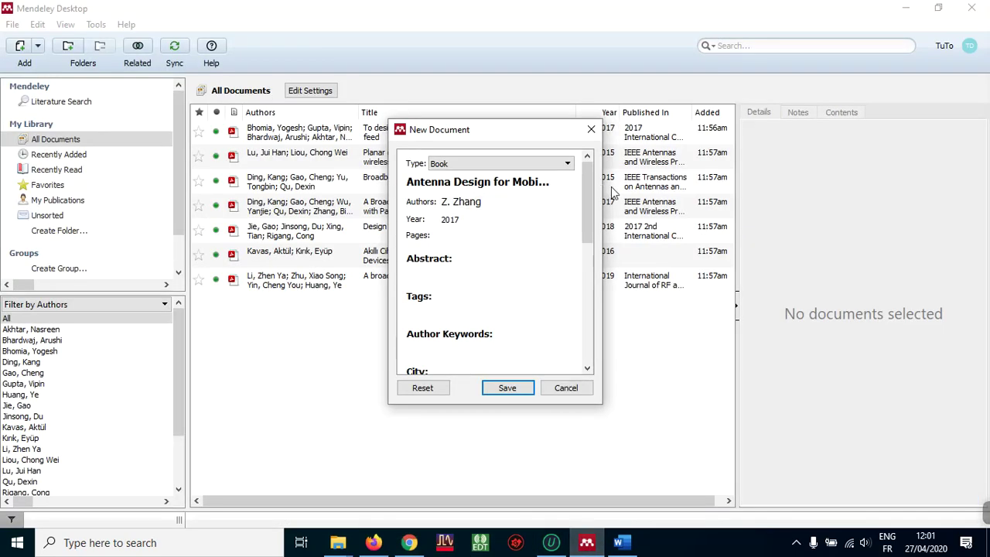
left_click_drag(590, 198, 576, 309)
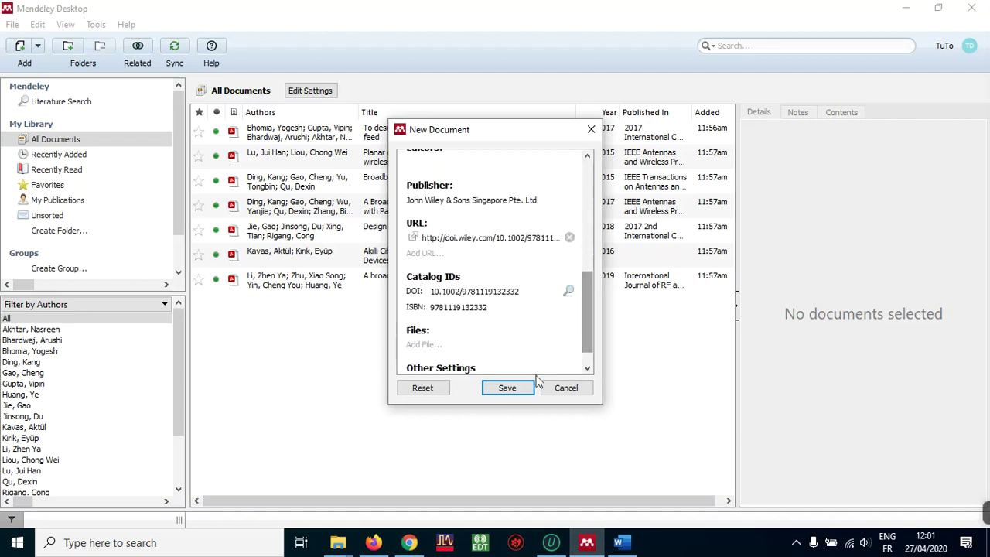
left_click(501, 387)
left_click(491, 305)
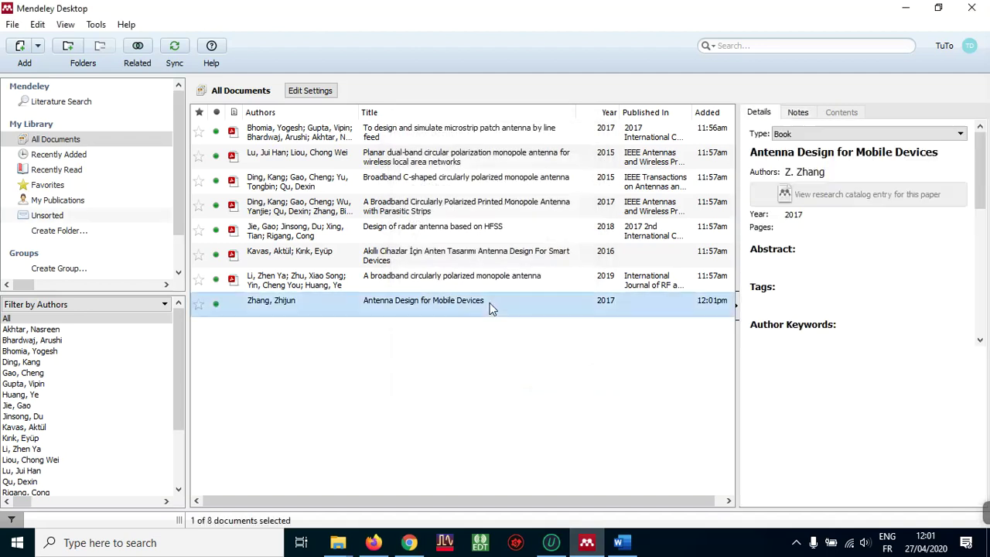
left_click(981, 245)
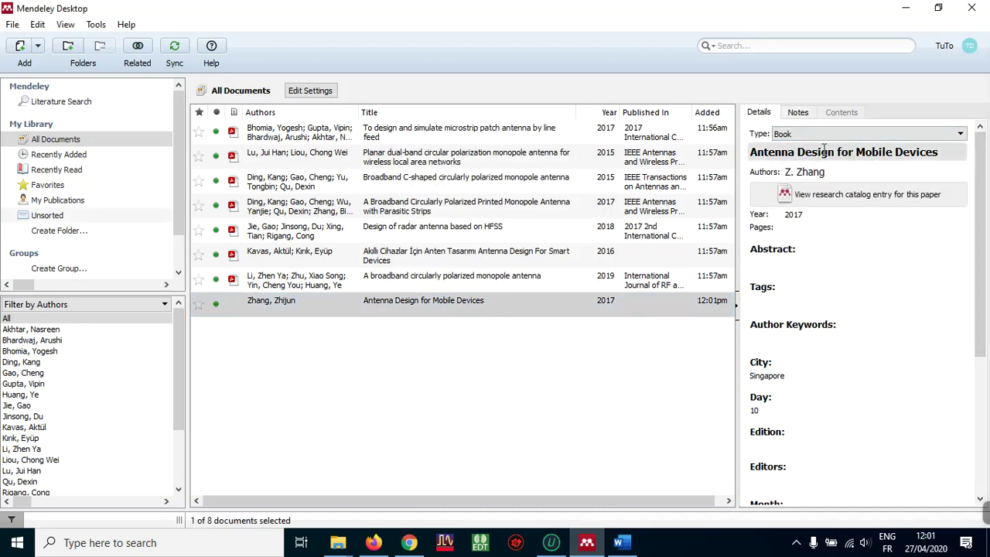
Return to Chrome and look through the three open IEEE Xplore paper pages.
left_click(593, 543)
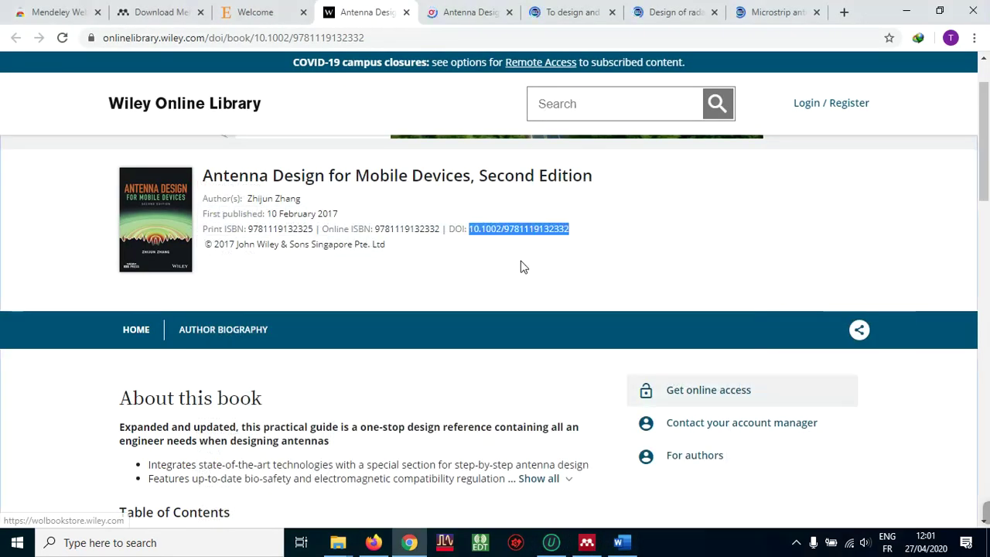
left_click(588, 11)
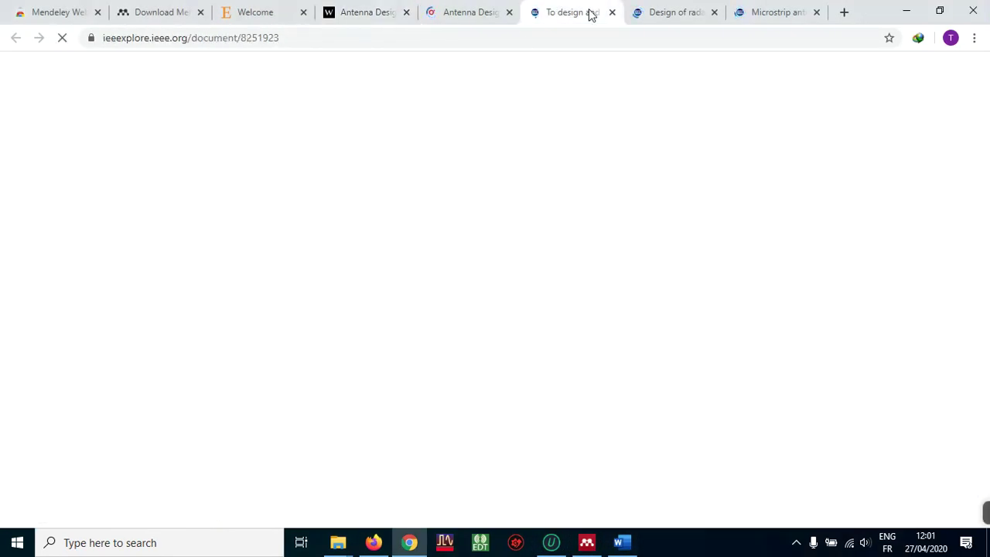
left_click(673, 14)
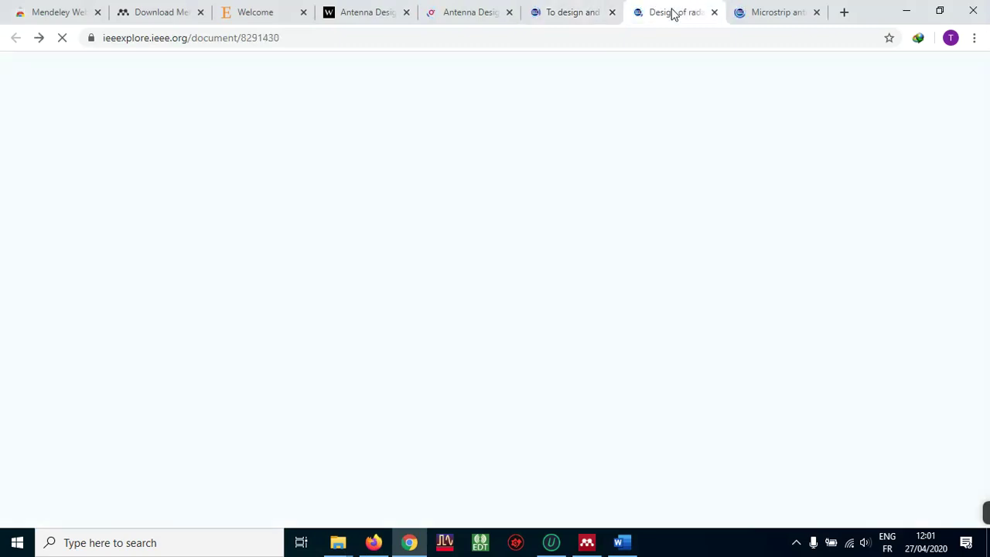
left_click(775, 17)
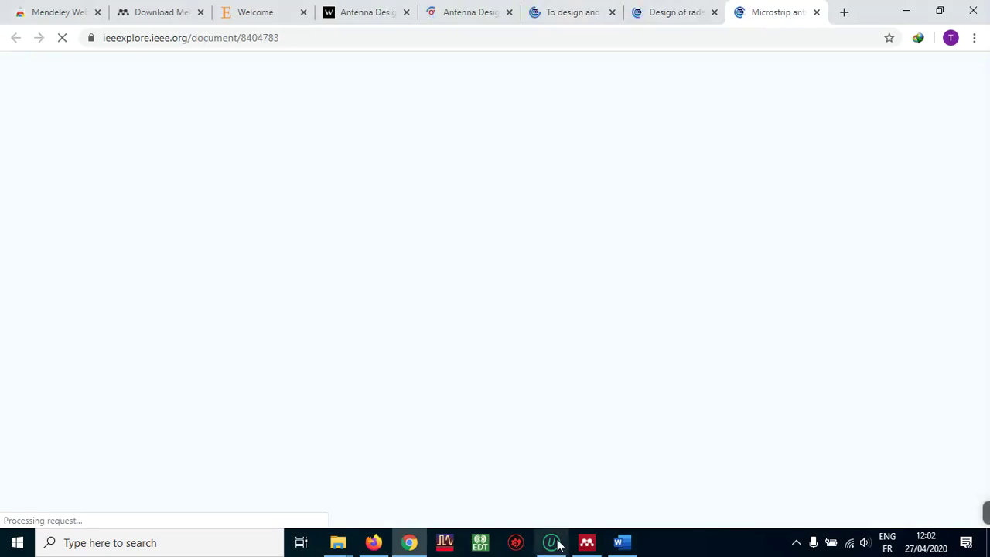
Examine the title, authors, journal and catalog ID fields of a blank manual entry in Mendeley Desktop, closing it without saving.
left_click(585, 541)
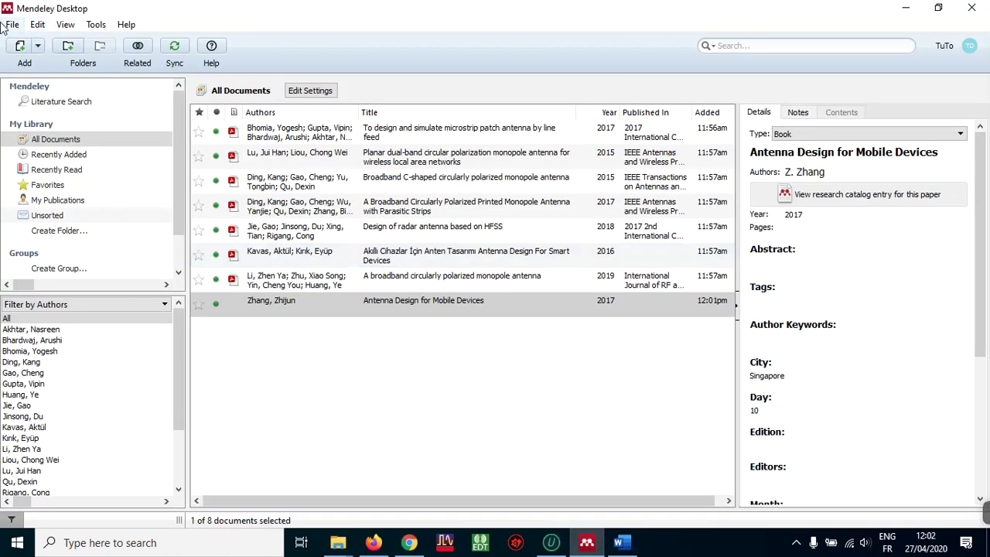
left_click(37, 47)
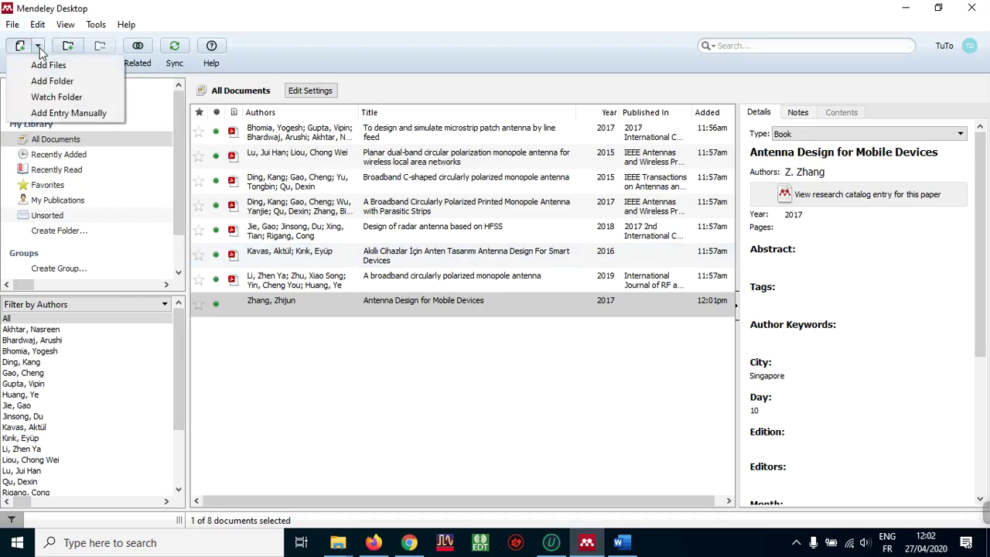
left_click(40, 111)
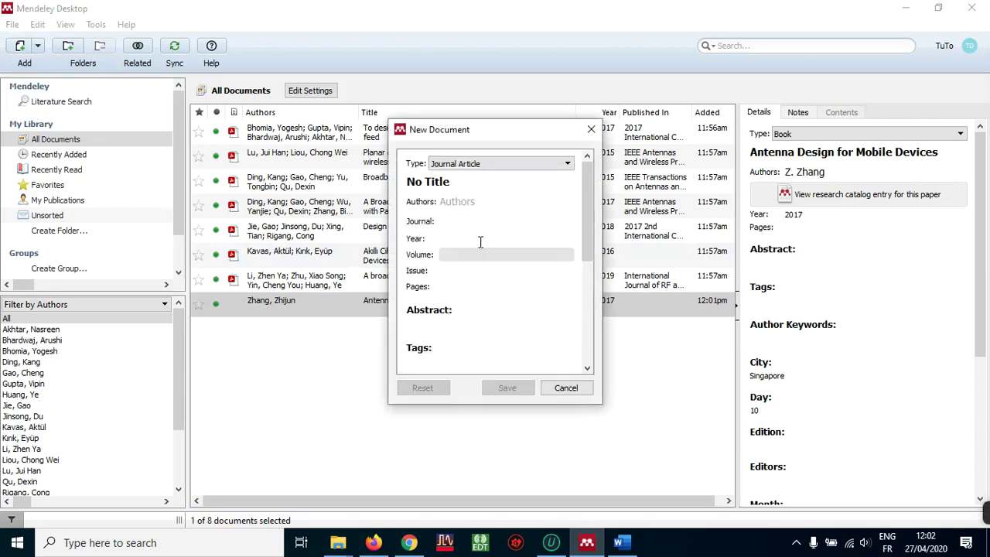
left_click(479, 183)
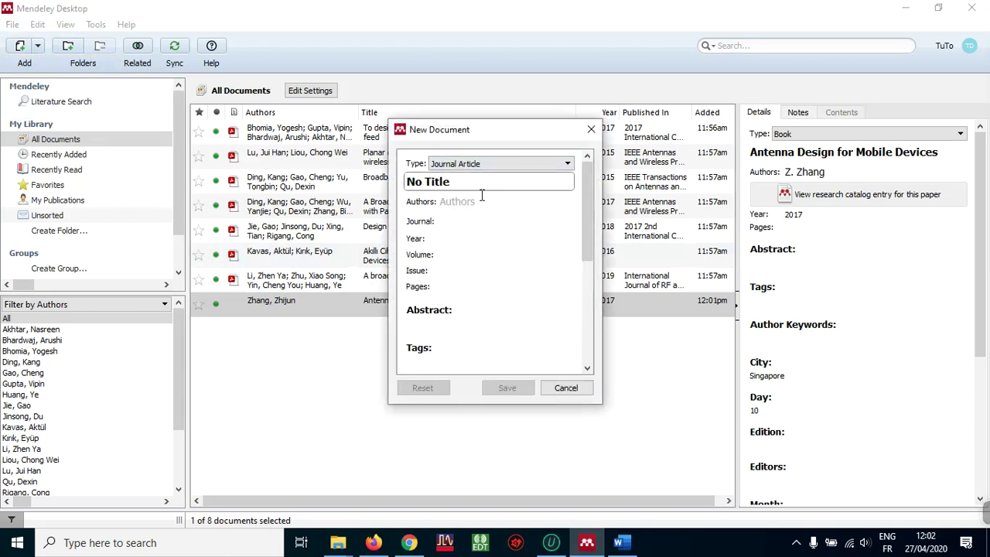
left_click(480, 200)
left_click(449, 223)
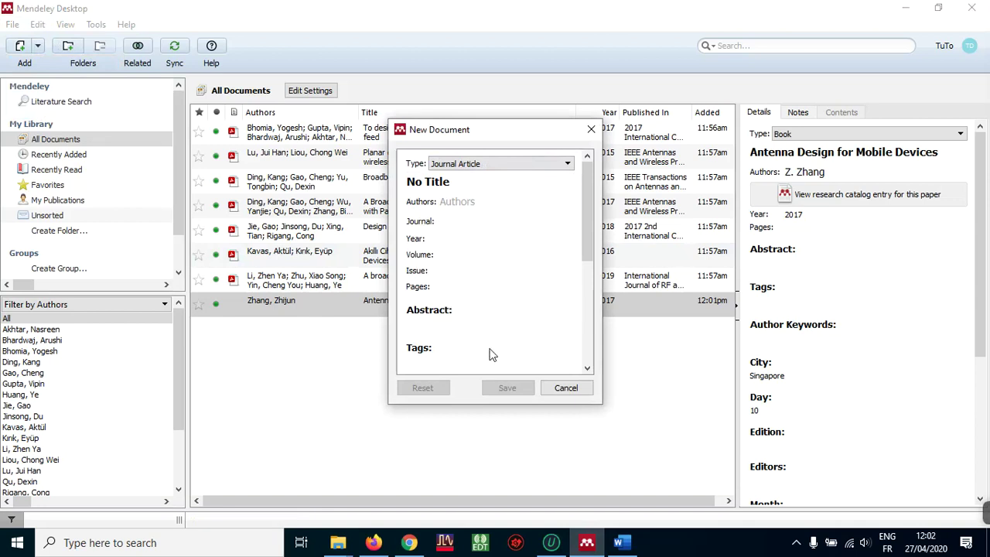
left_click_drag(586, 214, 586, 309)
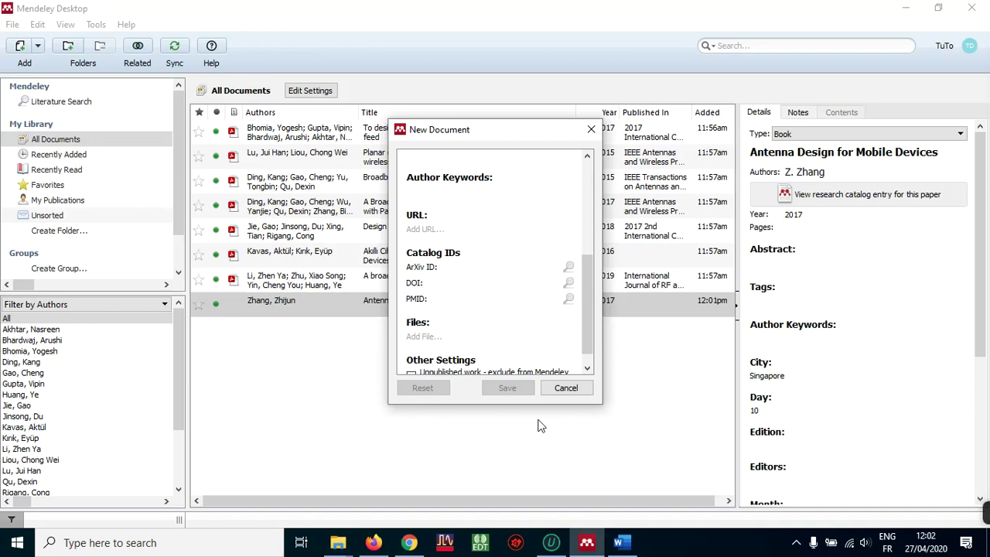
left_click(566, 388)
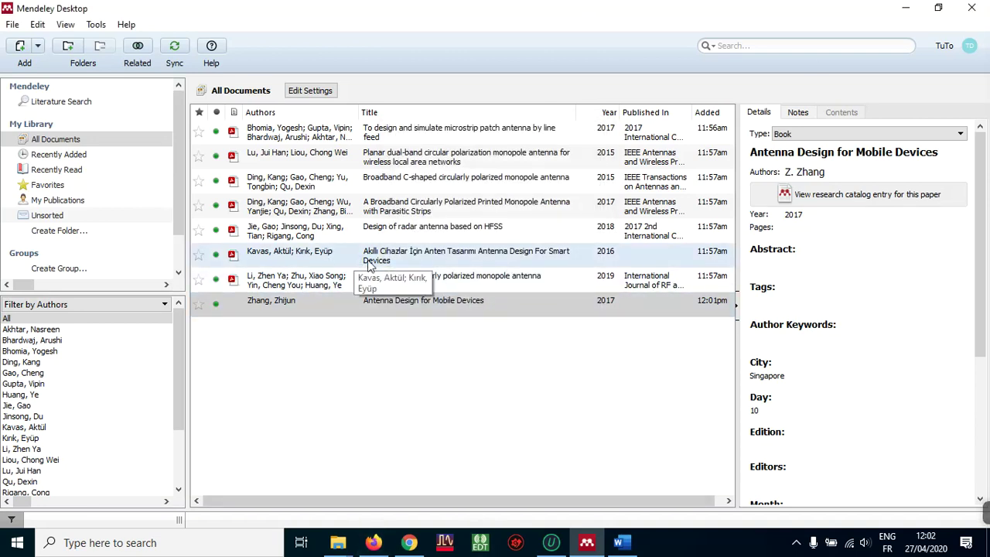
Open the PDF of the Antenna Design For Smart Devices paper and look through its pages for the journal details its entry lacks.
left_click(392, 262)
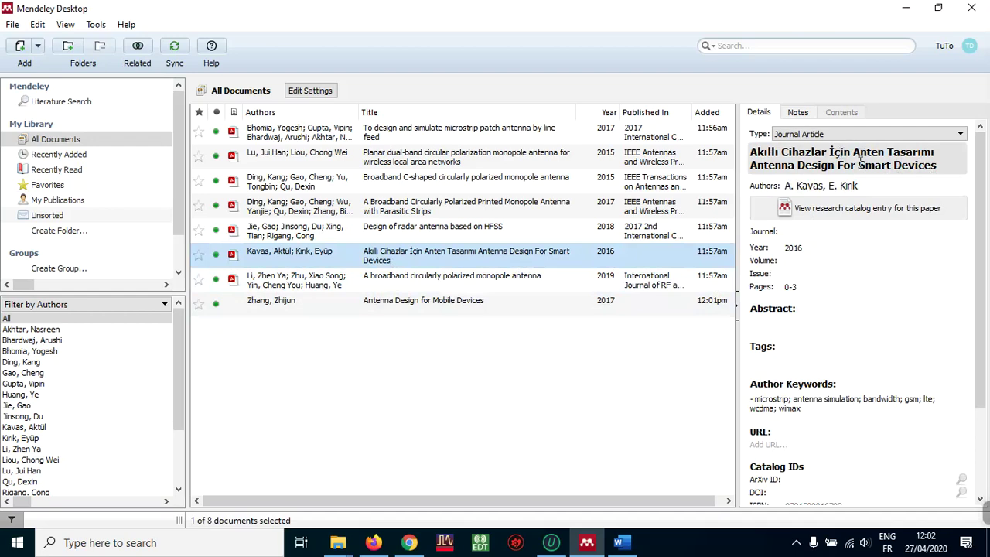
double_click(406, 259)
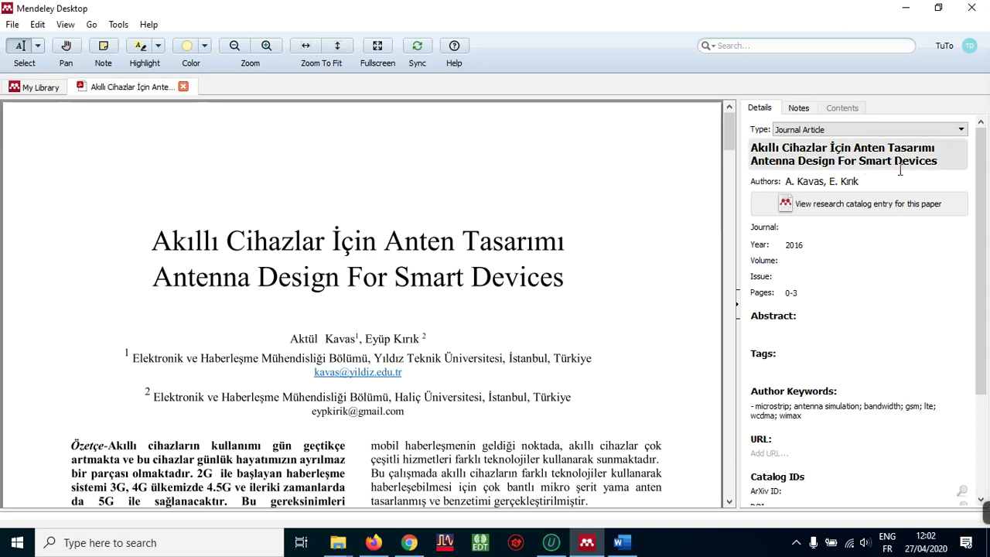
scroll(620, 247, "down", 15)
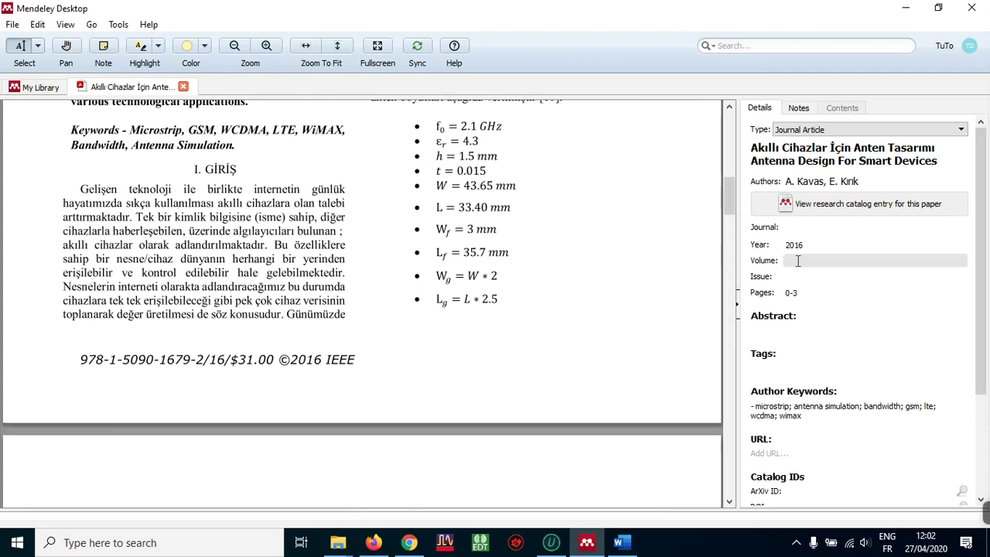
left_click(816, 227)
scroll(393, 254, "up", 3)
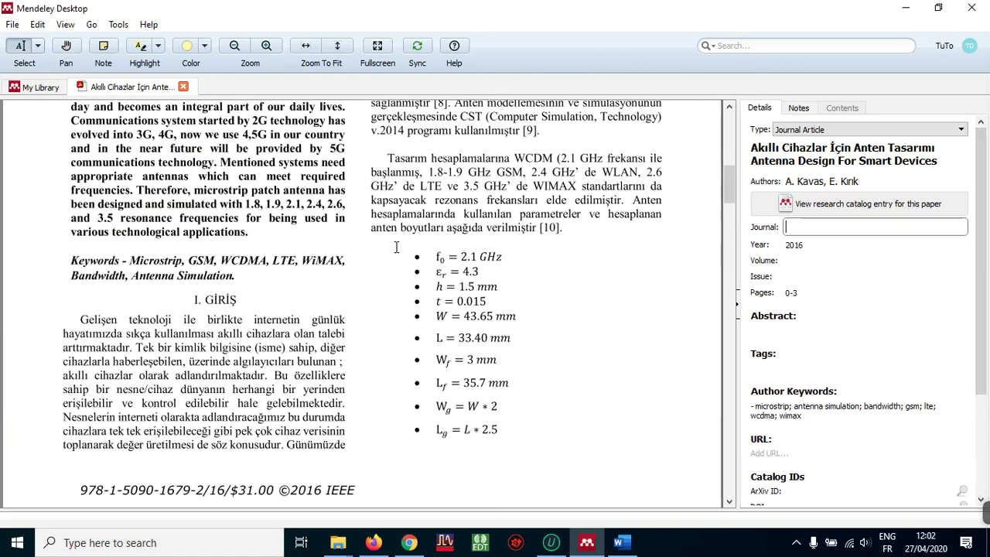
scroll(395, 247, "down", 20)
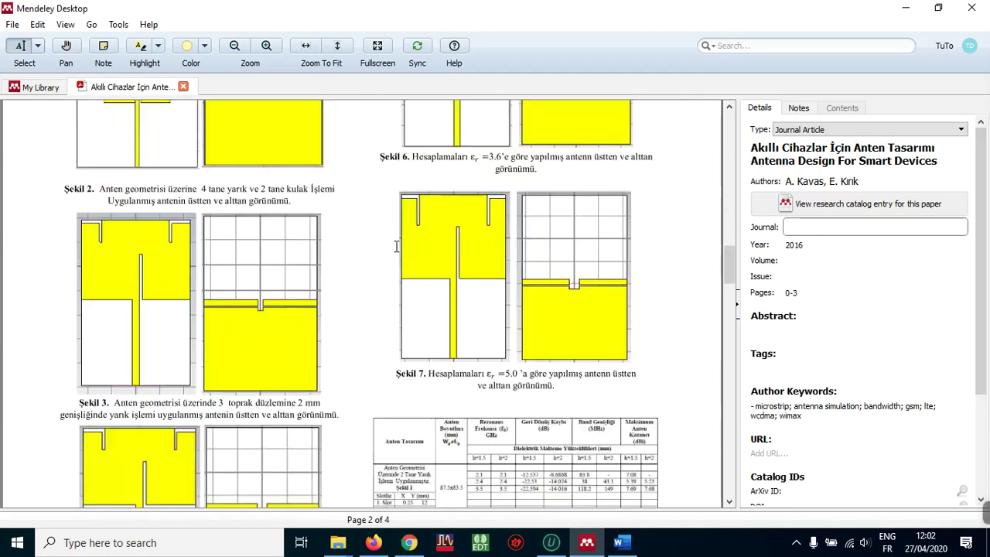
scroll(397, 241, "down", 20)
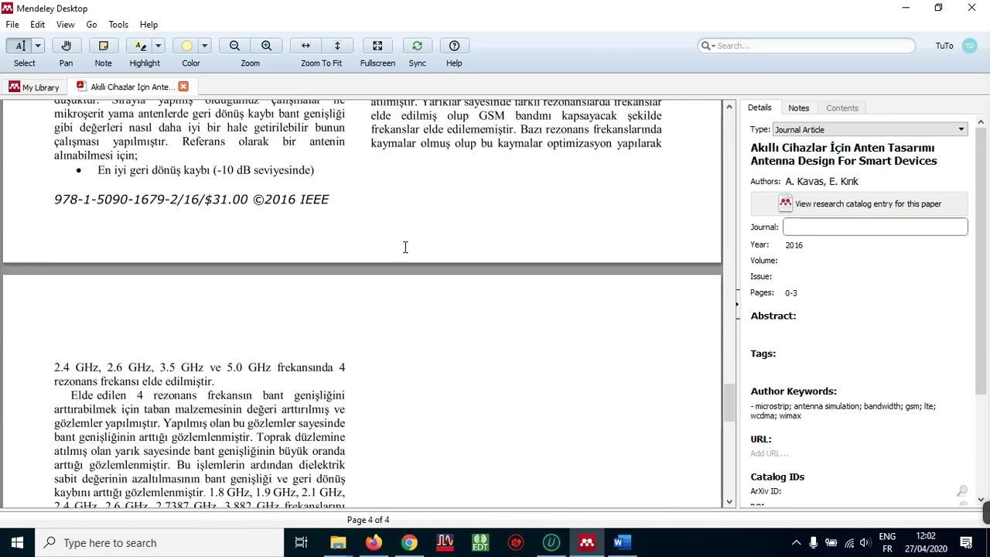
scroll(526, 296, "down", 5)
scroll(564, 305, "up", 15)
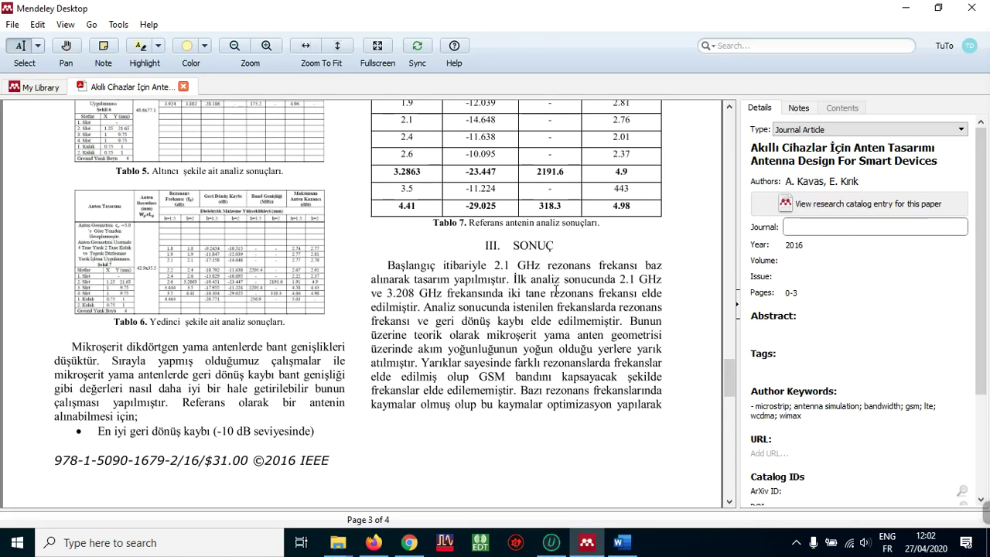
scroll(555, 291, "up", 20)
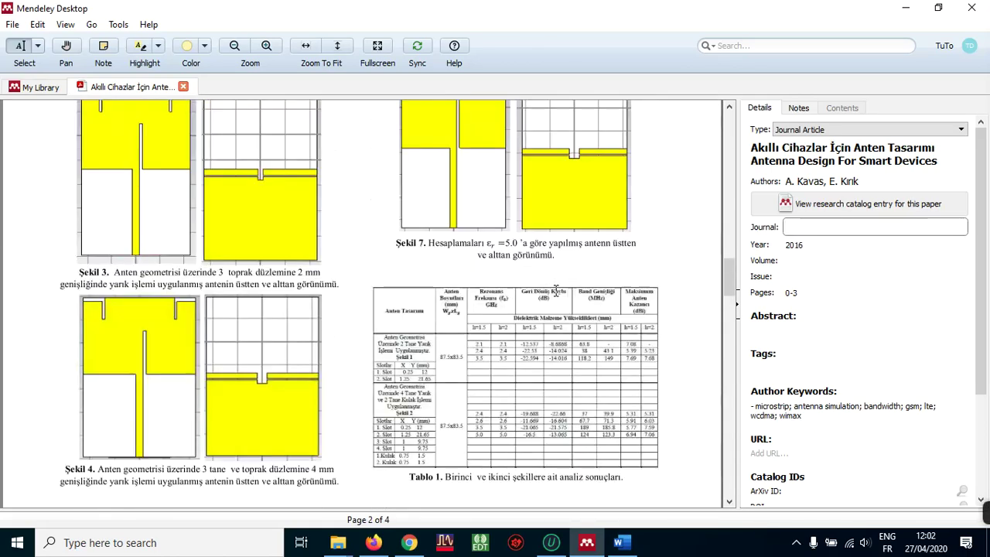
scroll(555, 291, "up", 10)
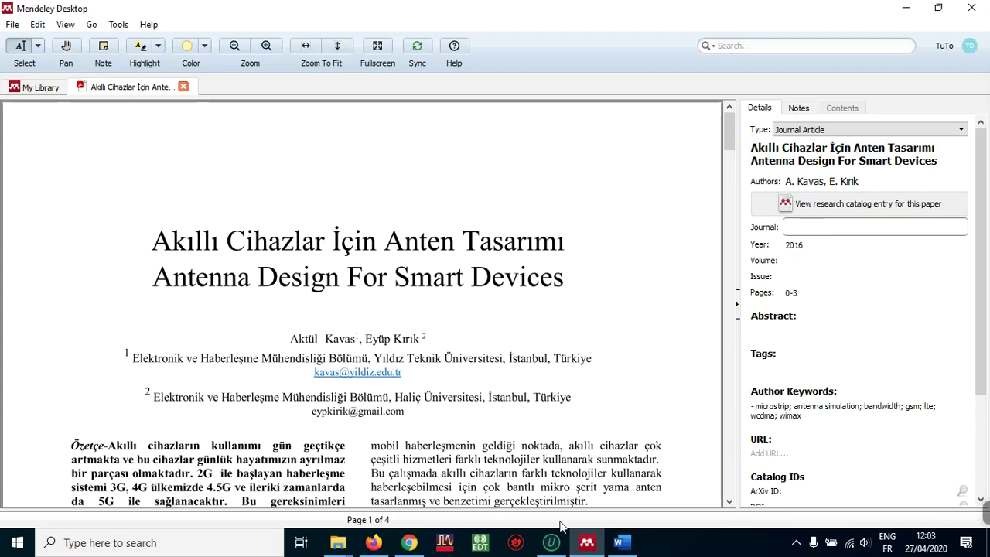
Switch to Chrome and copy the DOI link address from the IEEE Xplore page of the radar antenna paper.
left_click(625, 542)
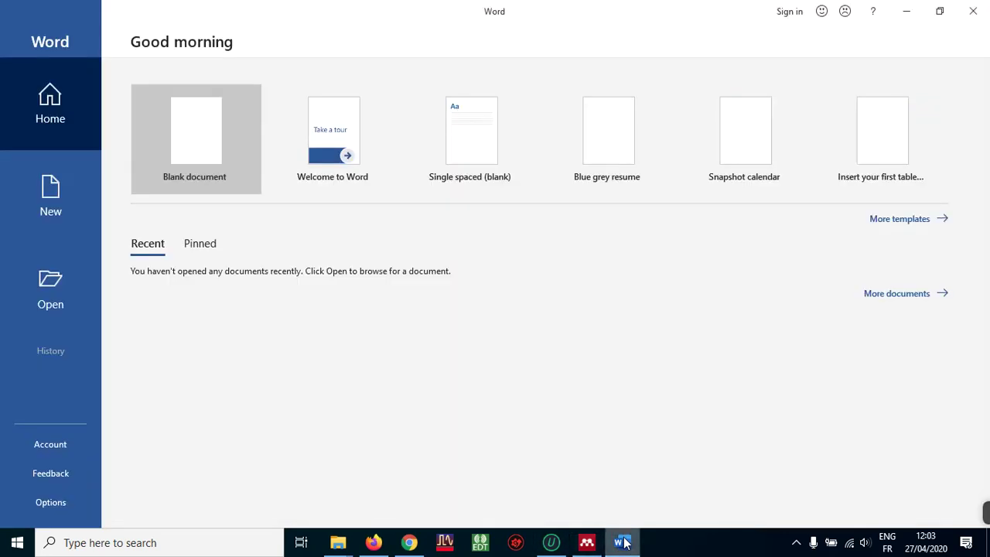
left_click(409, 543)
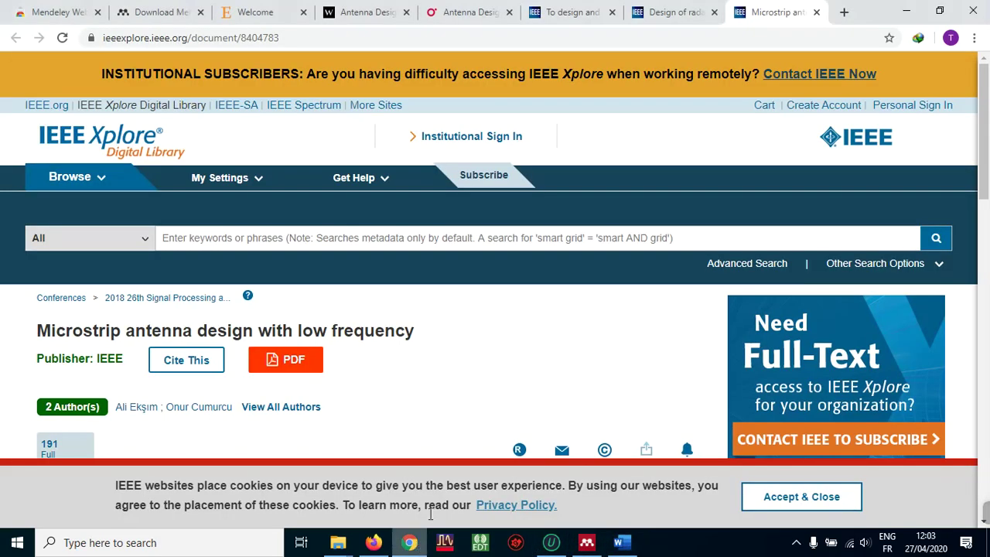
left_click(691, 9)
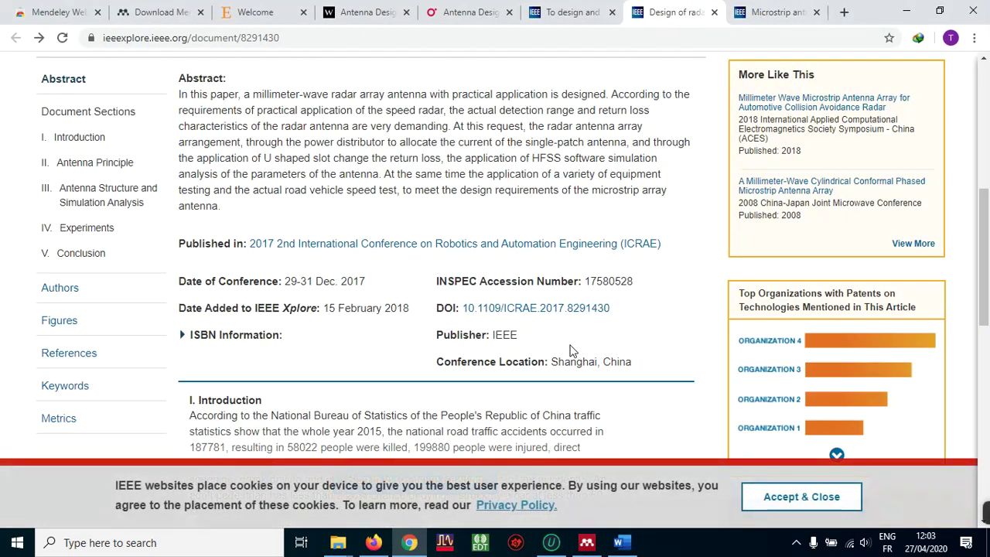
left_click(761, 11)
left_click(661, 10)
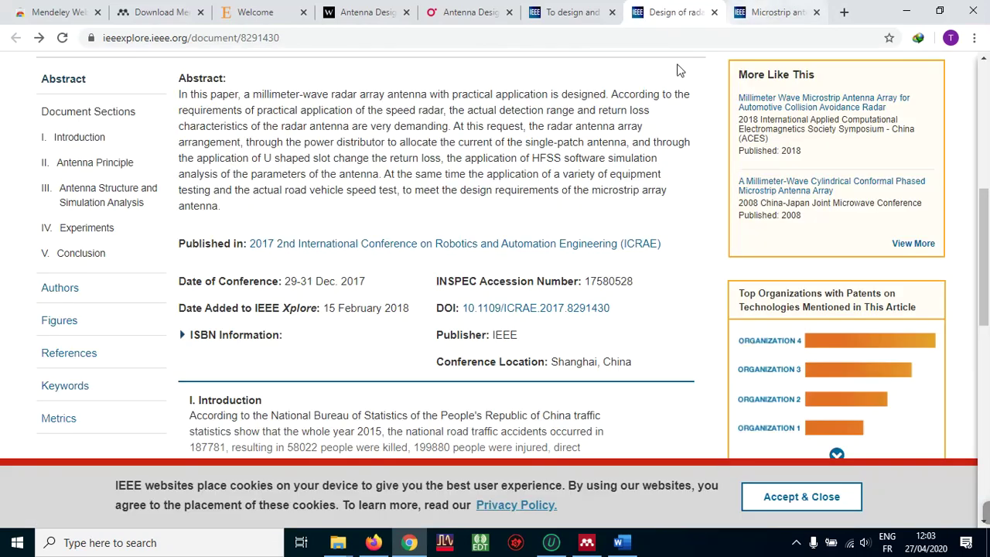
right_click(546, 310)
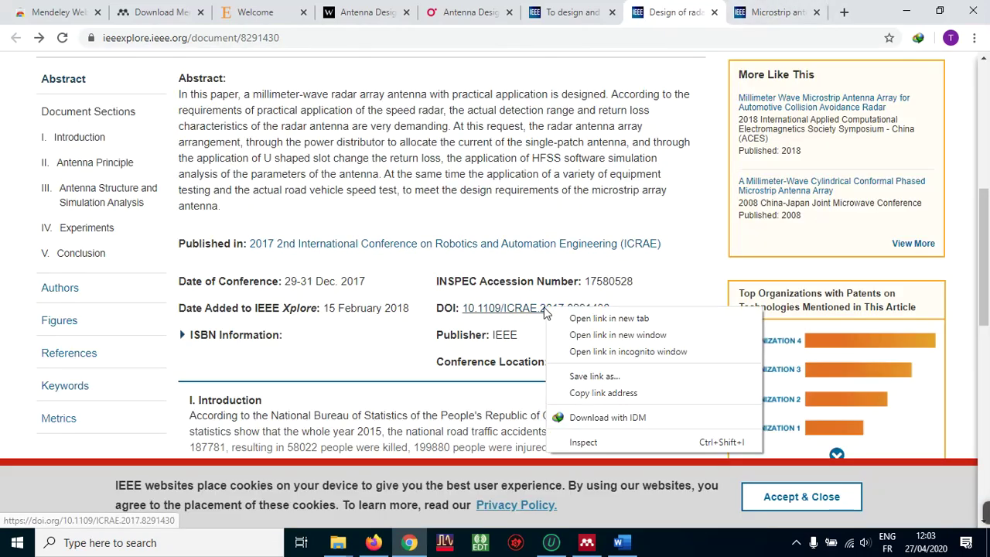
left_click(581, 399)
Return to Mendeley Desktop, close the open PDF, and start a manual entry with the copied link for 10.1109/ICRAE.2017.8291430 as its DOI.
left_click(586, 542)
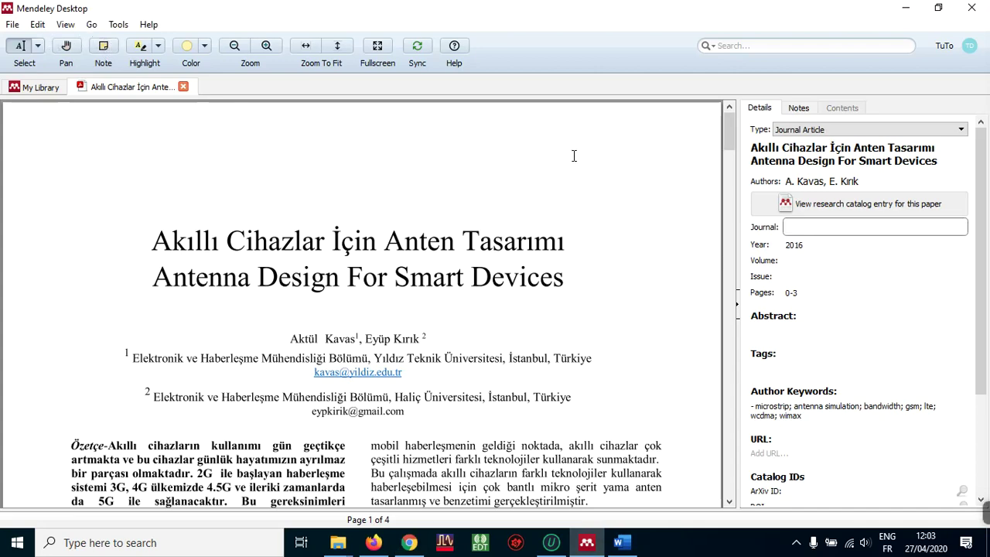
left_click(183, 87)
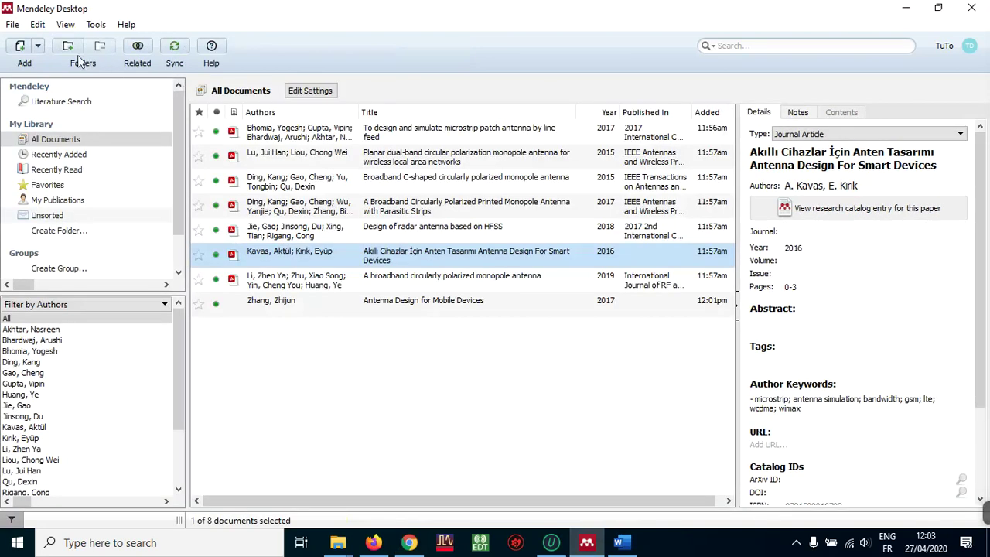
left_click(37, 46)
left_click(58, 112)
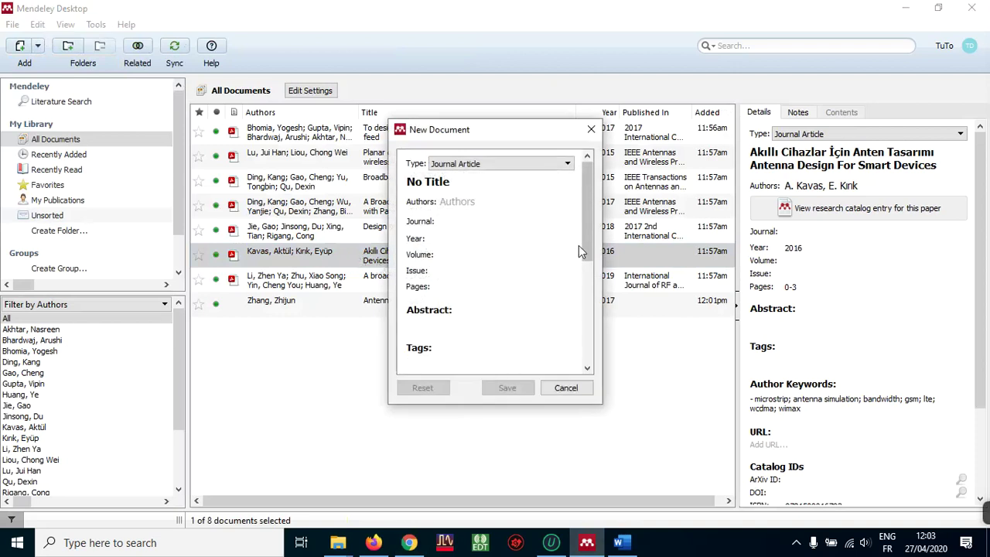
left_click_drag(588, 213, 580, 343)
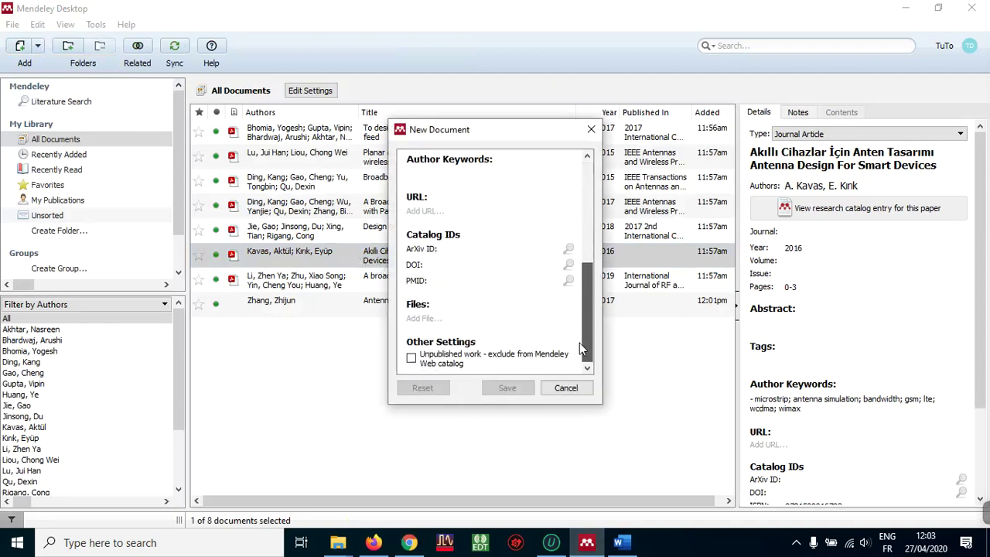
left_click(441, 266)
right_click(445, 266)
left_click(479, 346)
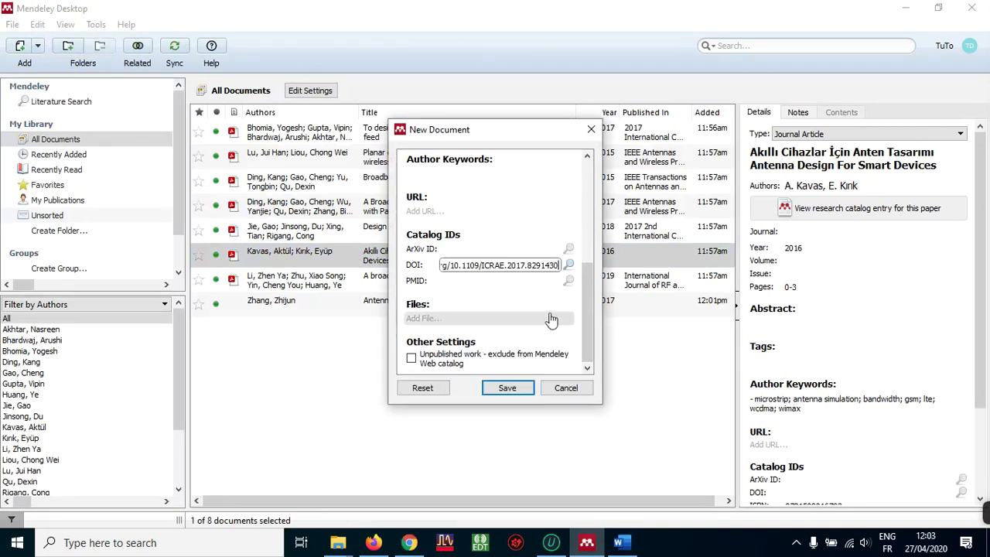
Look up the entry's details by its DOI, review the retrieved fields, and save the document to the library.
left_click(568, 266)
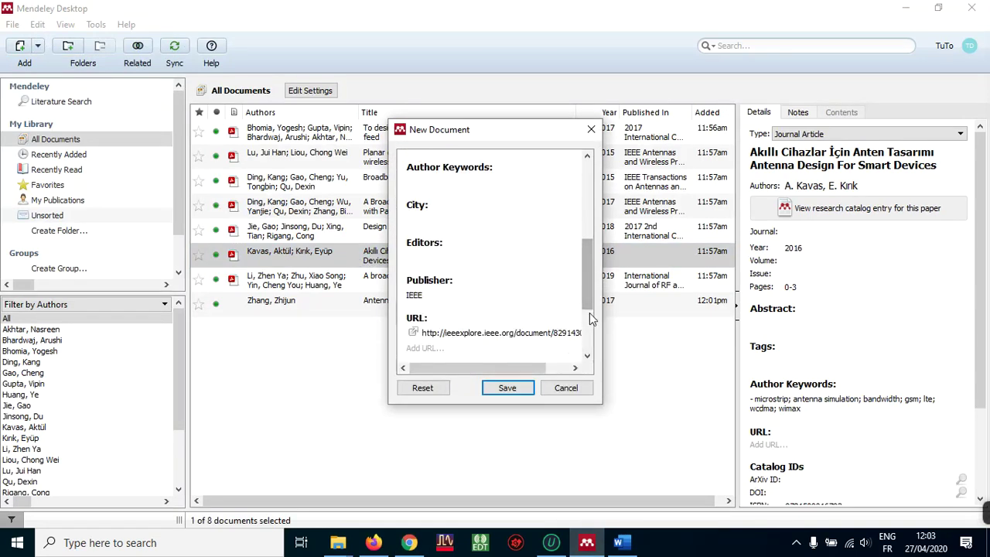
left_click_drag(589, 306, 593, 203)
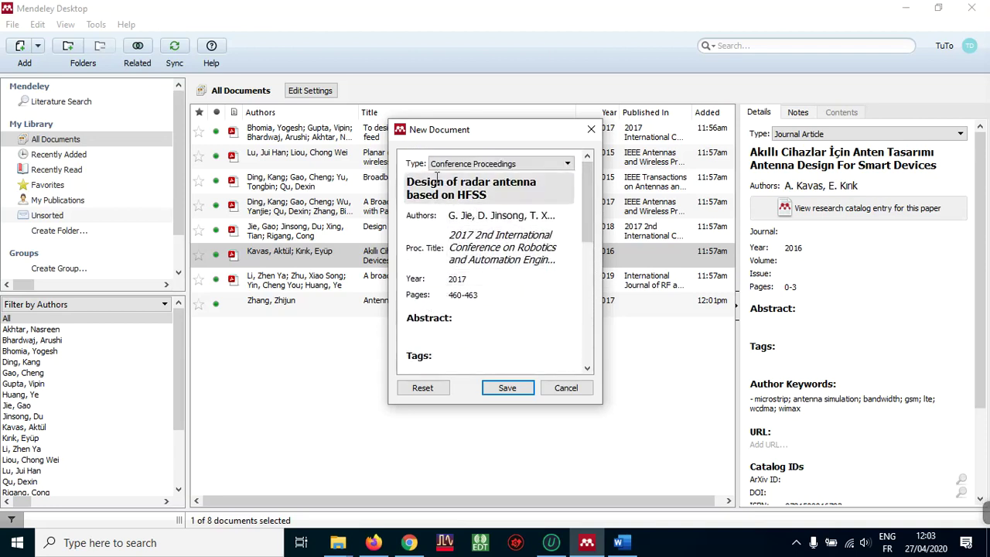
left_click(504, 393)
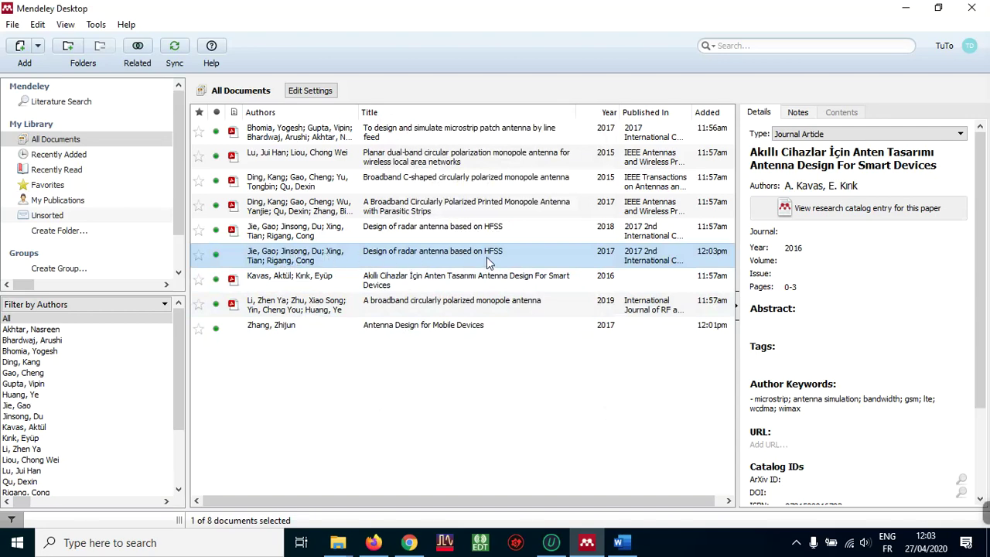
Compare the two Design of radar antenna based on HFSS records, checking their year against the PDF heading and the IEEE Xplore page.
left_click(419, 234)
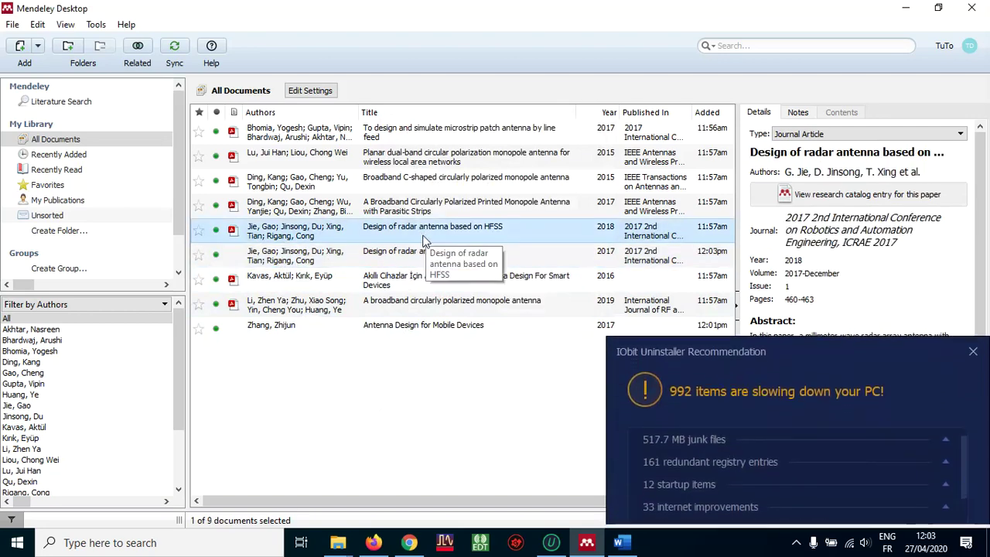
double_click(407, 235)
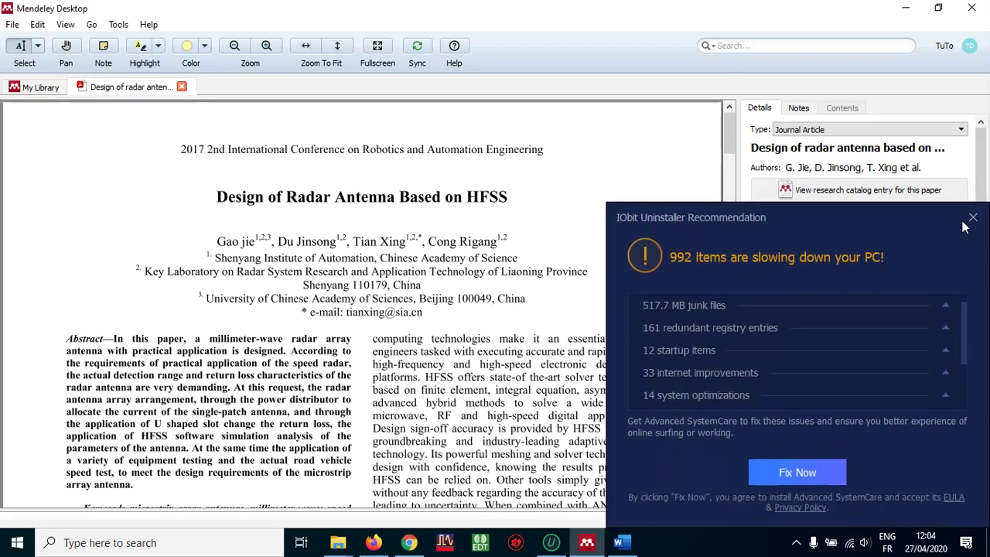
left_click(974, 215)
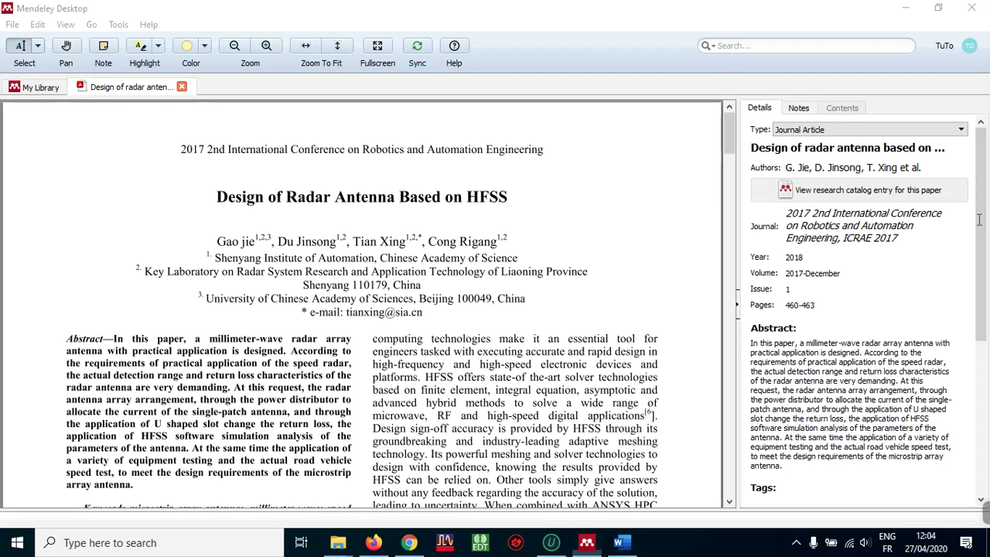
left_click(181, 88)
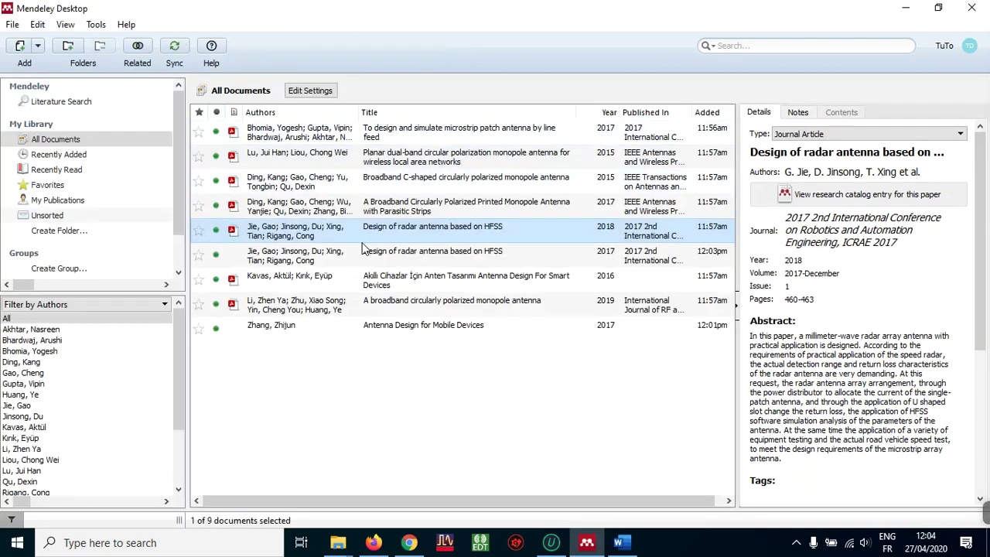
left_click(438, 252)
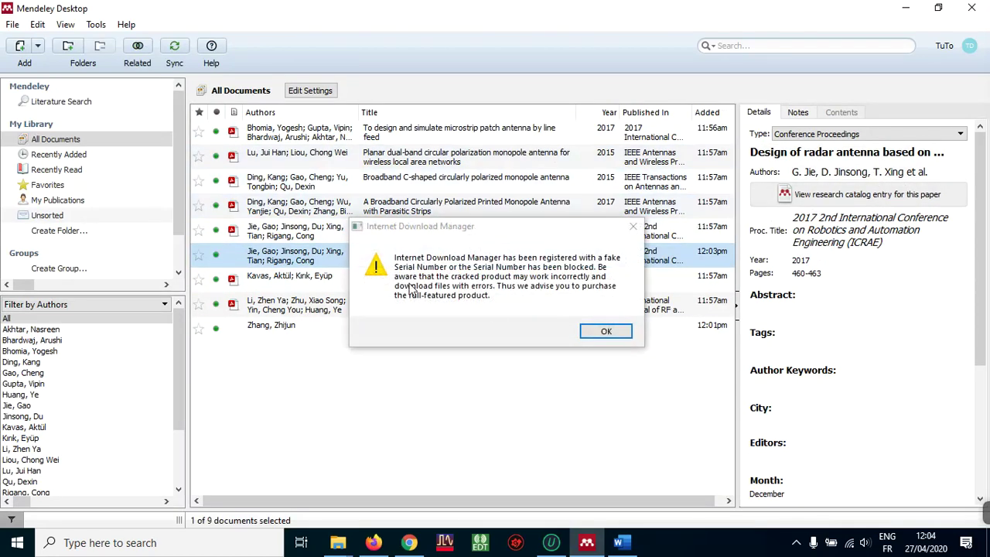
left_click(634, 224)
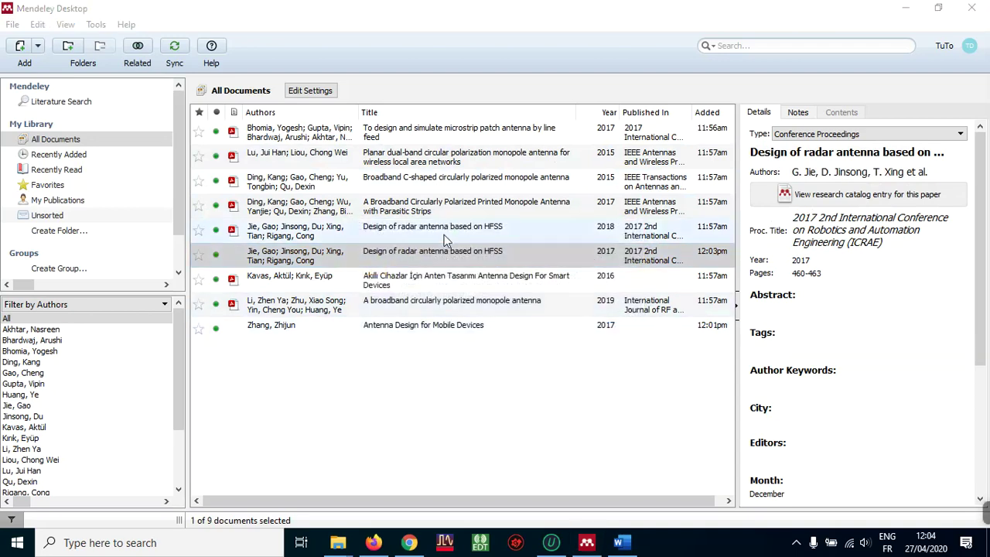
double_click(411, 232)
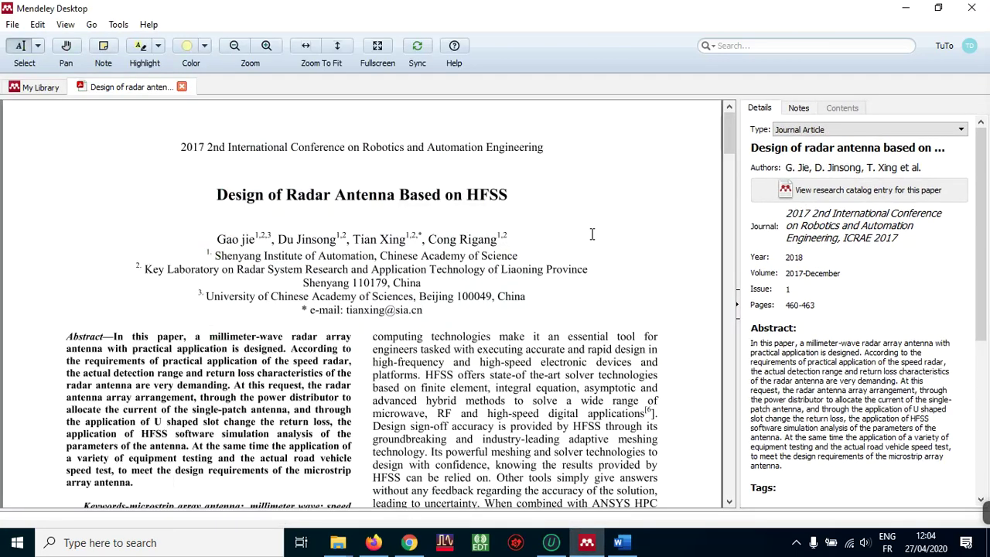
left_click_drag(200, 151, 543, 149)
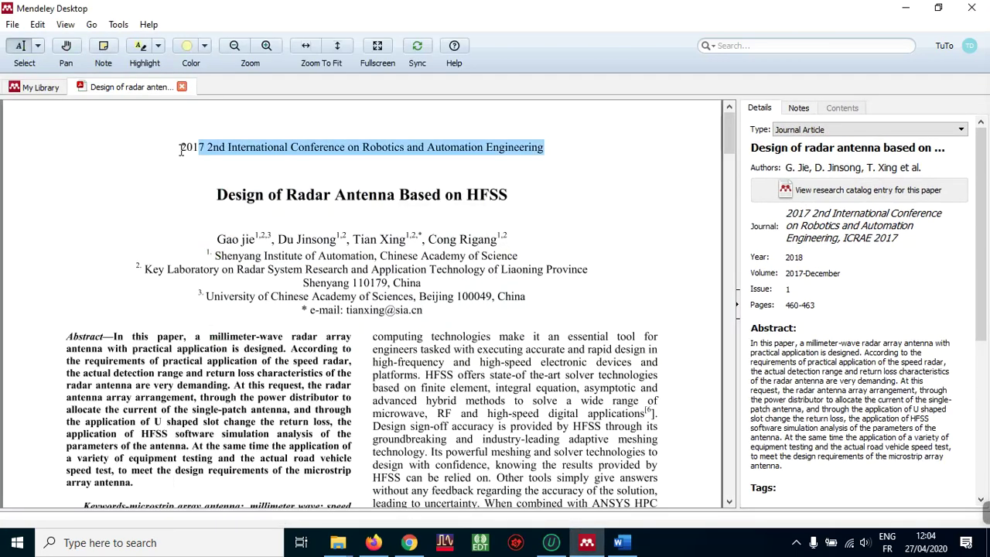
left_click(806, 256)
left_click_drag(805, 257, 790, 256)
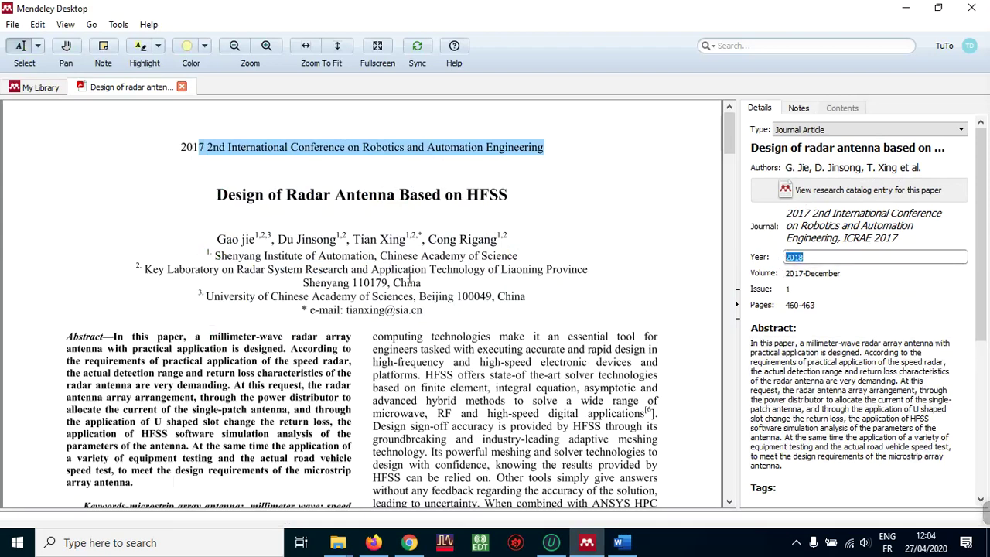
left_click(468, 300)
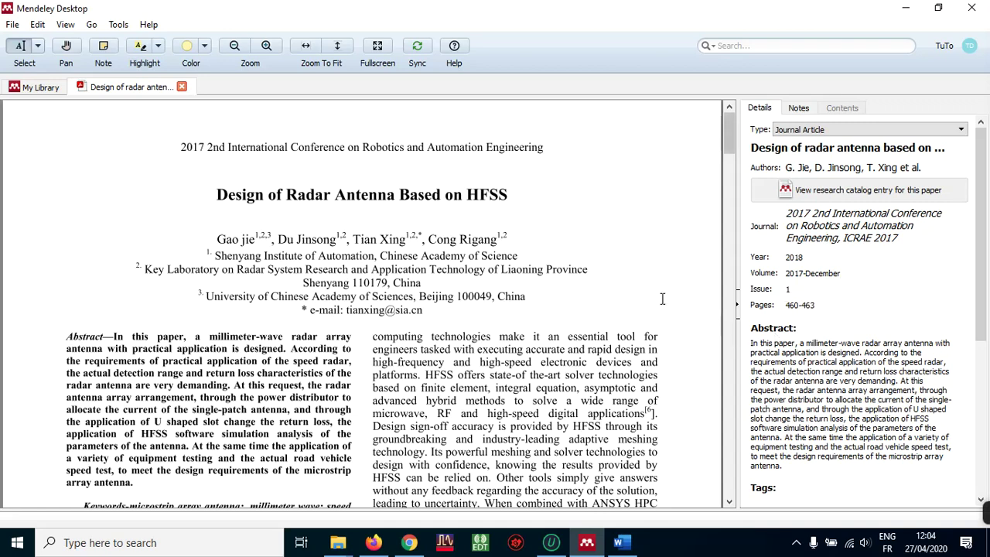
left_click(906, 8)
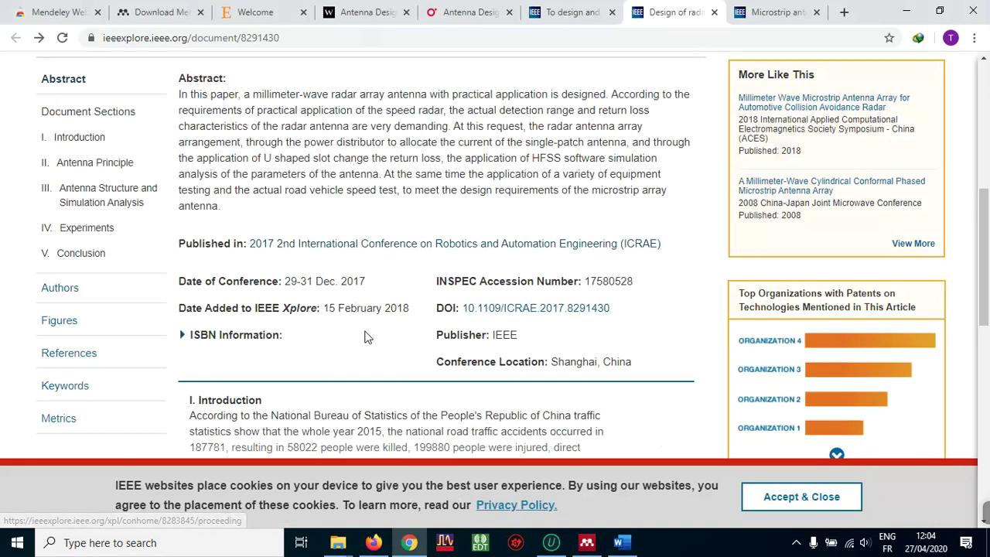
Switch to Word, create a blank document, display the referencing tools, and enter the placeholder line "Refevyhzgyhgbujghrujhg jbufejhnfjefnggn b,n".
left_click(623, 543)
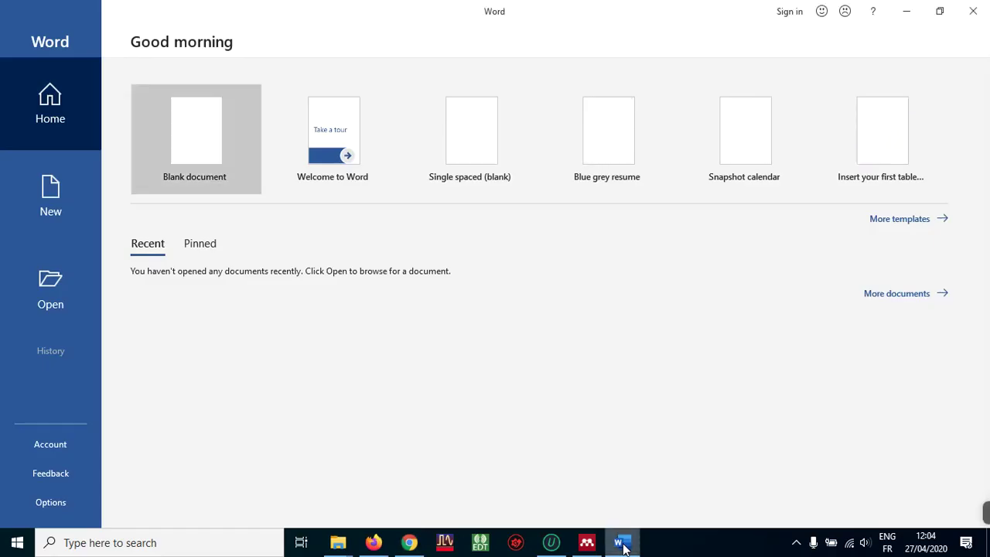
left_click(210, 140)
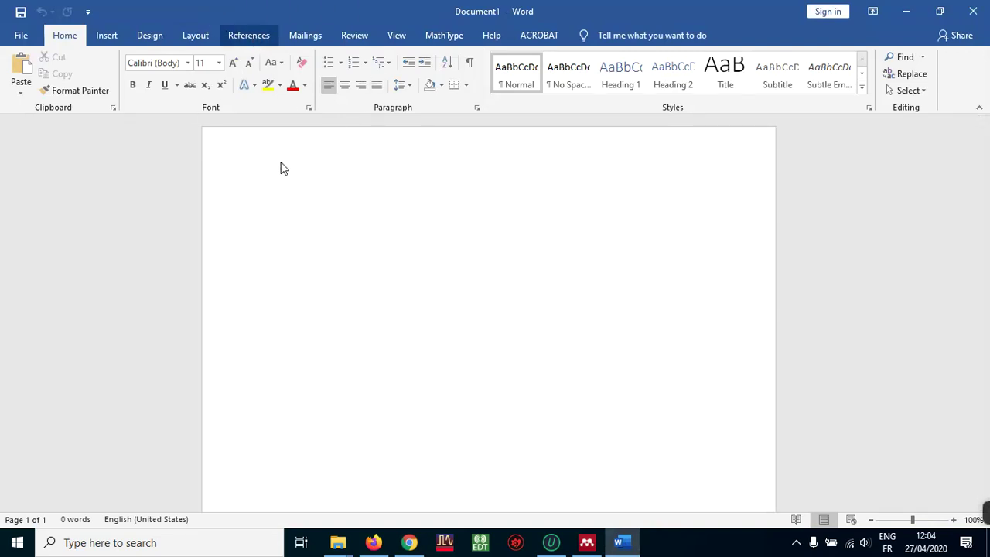
key("alt+s")
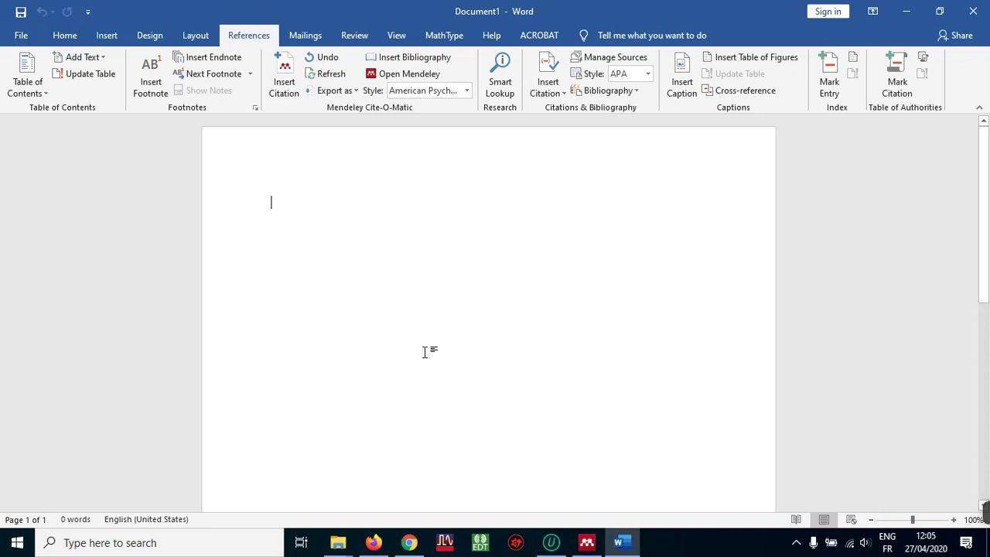
type("refevyhzgyhgbujghrujhg ")
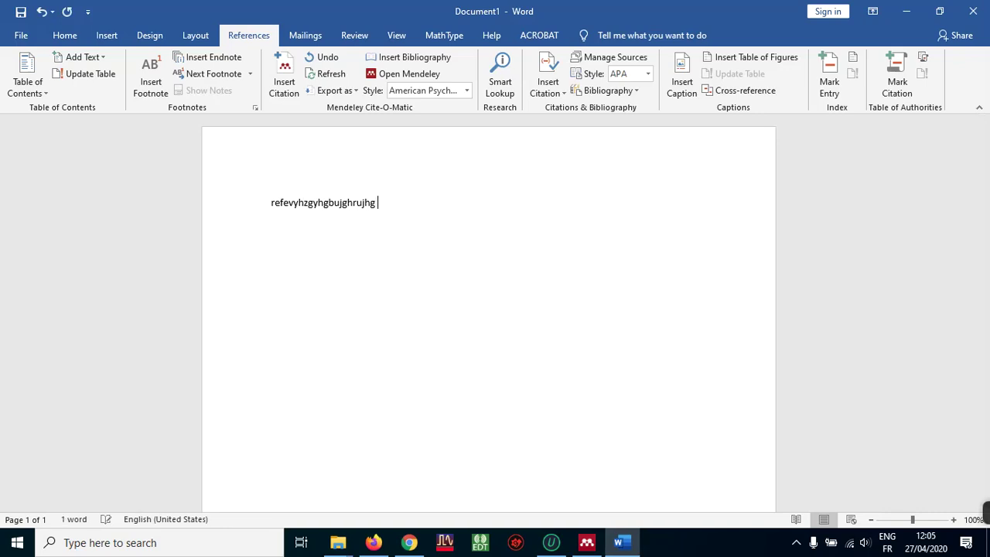
type("jbufejhnfjefnggn b,n")
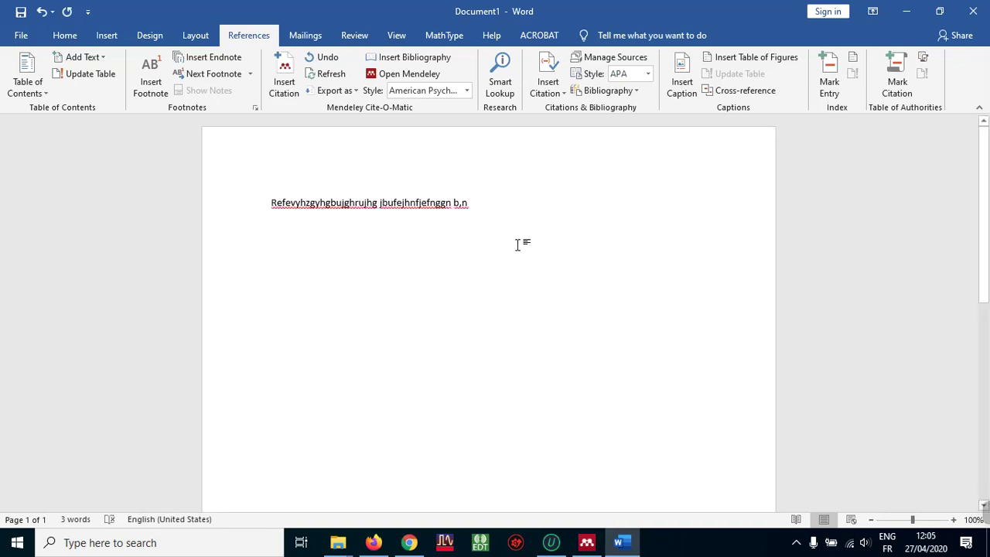
Insert a Mendeley citation to "To design and simulate microstrip patch antenna by line feed" and continue the line with "dgfyrgbuhnkth,ynyj".
left_click(284, 78)
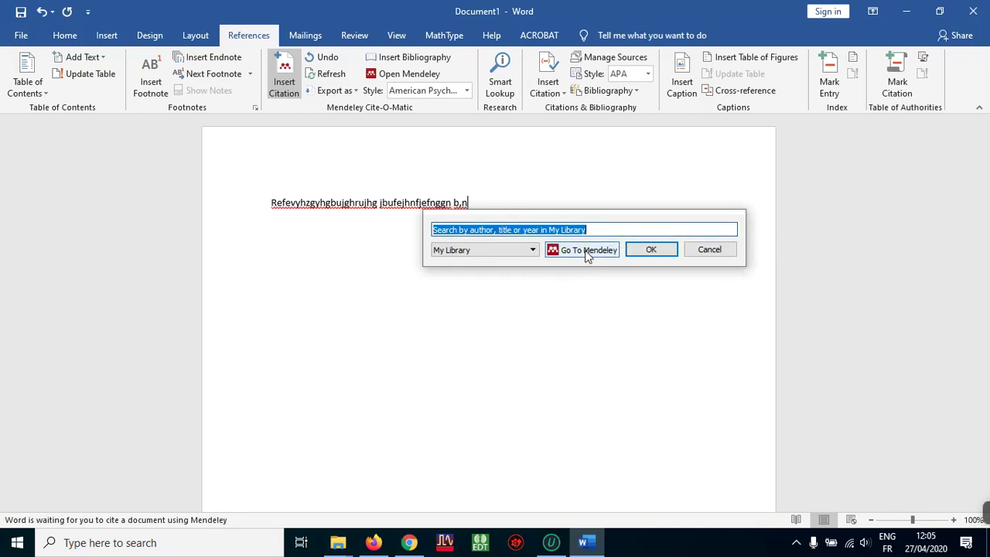
left_click(587, 250)
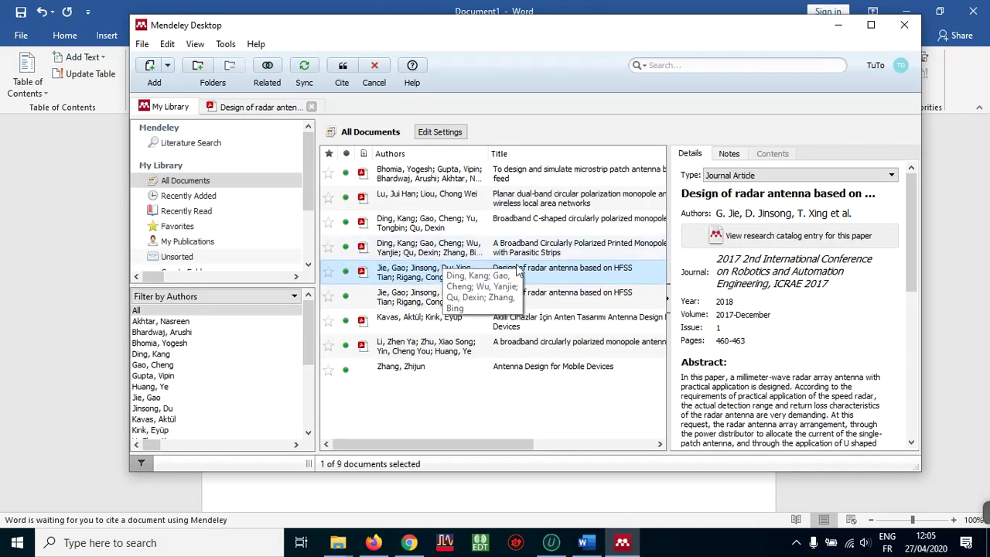
left_click(438, 175)
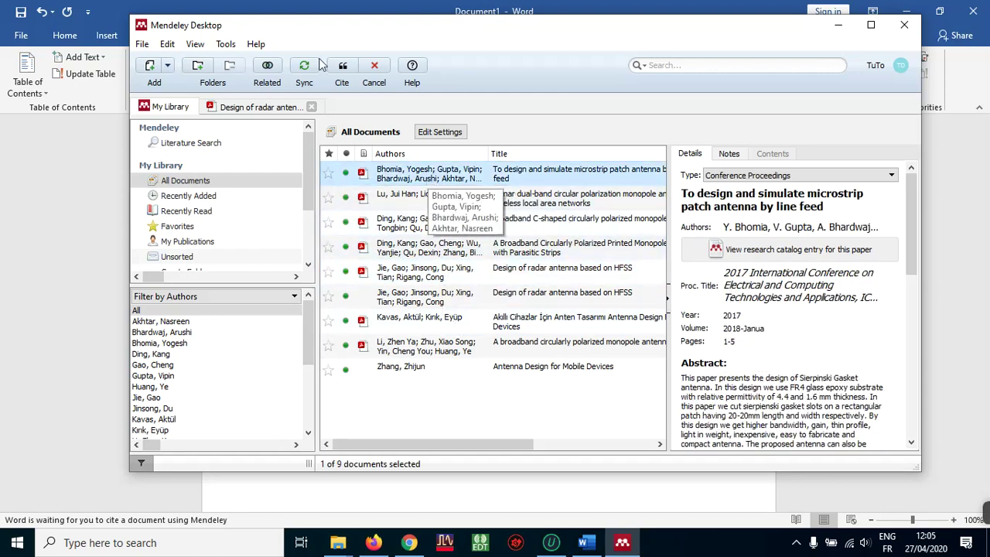
left_click(342, 68)
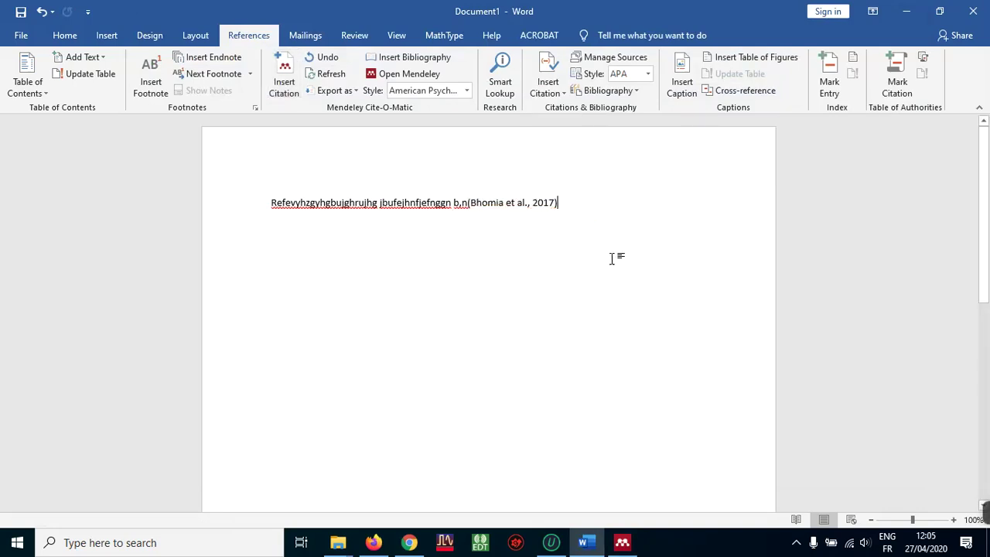
type("dgf")
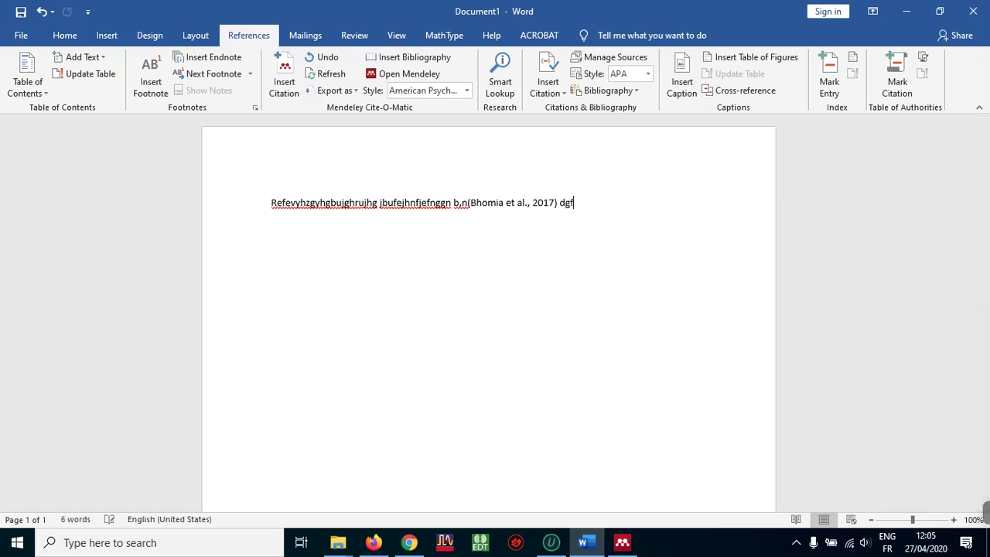
type("yrgbuhnkth,ynyj")
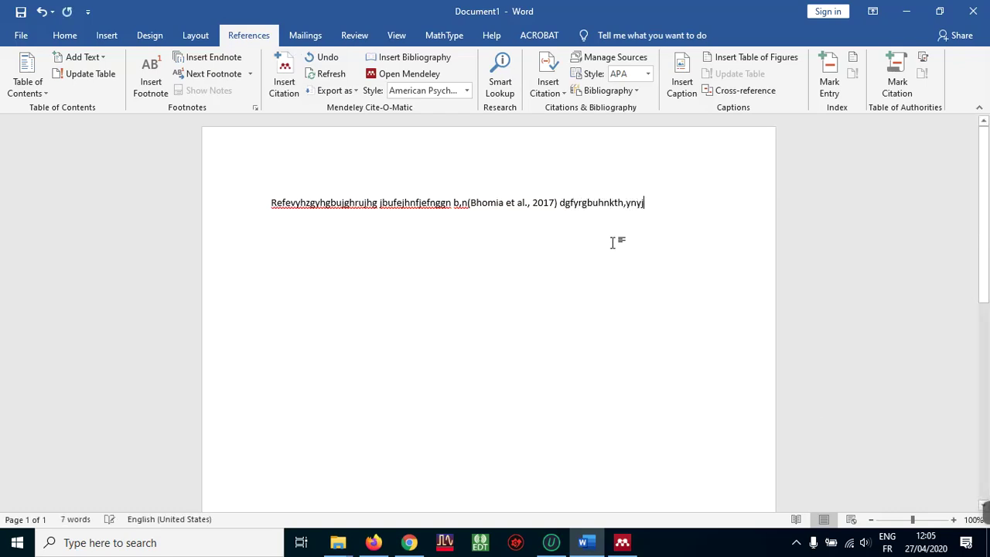
Insert a Mendeley citation to "Broadband C-shaped circularly polarized monopole antenna" and continue the line with "feeyhfbrui jhgiktj,olykgh;olnky".
left_click(286, 76)
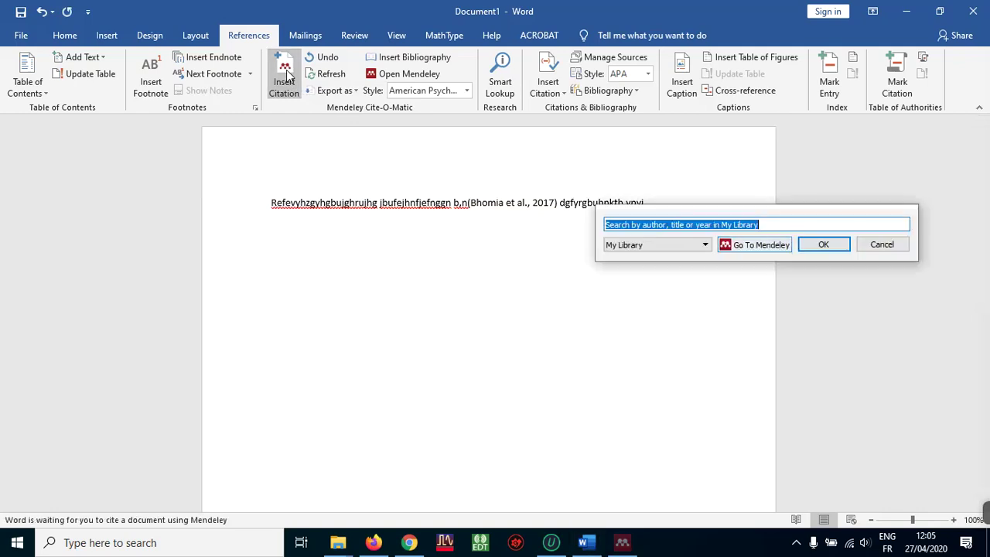
left_click(761, 245)
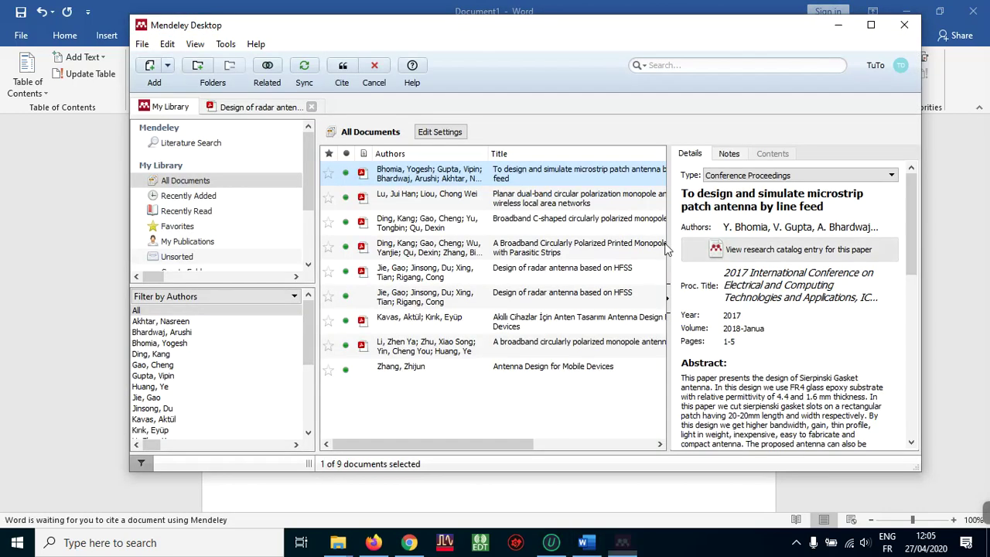
left_click(413, 226)
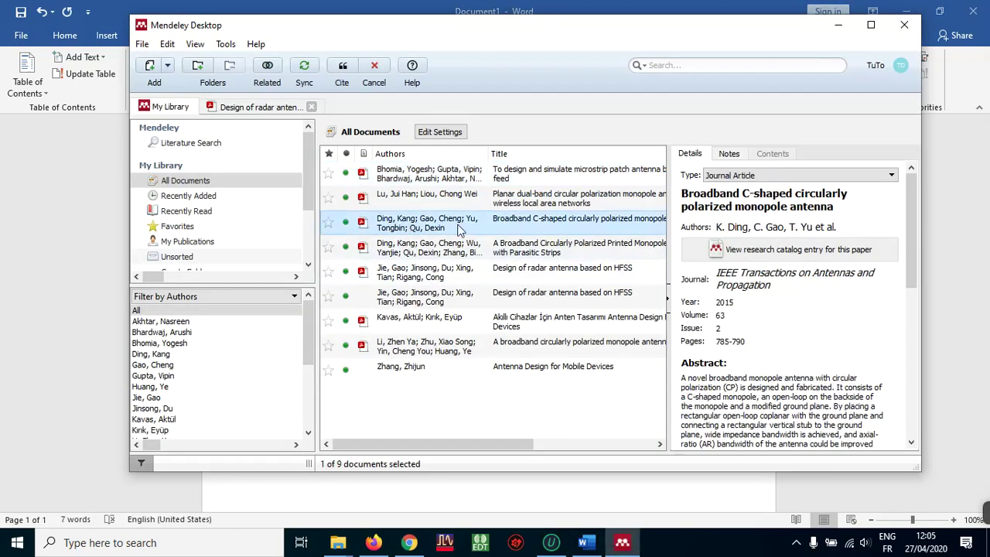
left_click(348, 68)
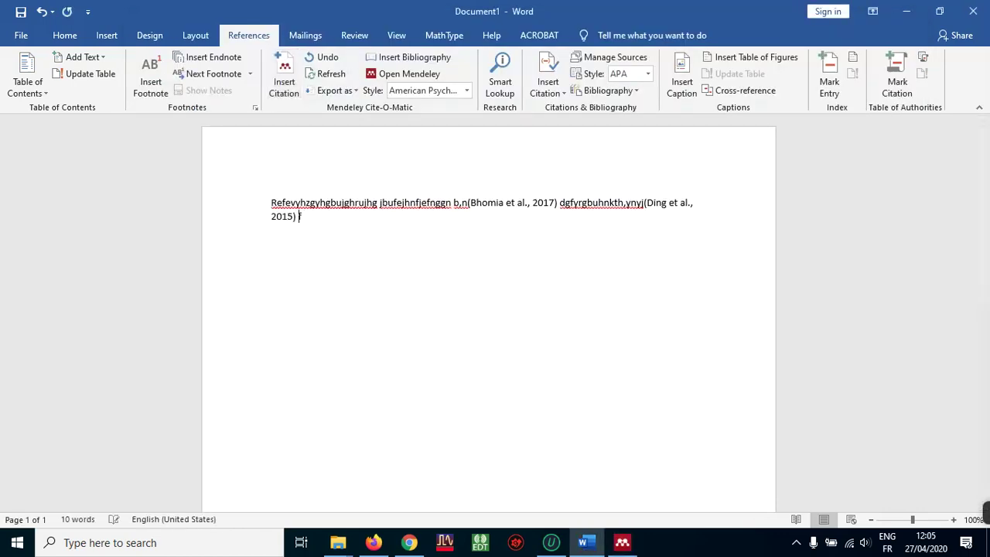
type("feeyhfbrui jhgiktj,olykgh;olnky")
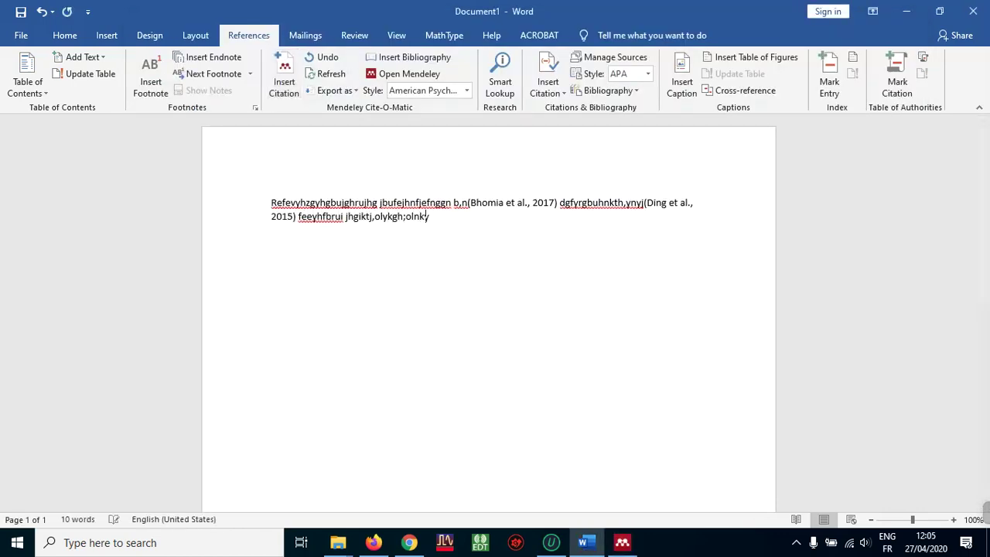
Insert one combined Mendeley citation to the PDF-less "Design of radar antenna based on HFSS", "Akıllı Cihazlar İçin Anten Tasarımı" and "A broadband circularly polarized monopole antenna".
left_click(283, 82)
left_click(546, 259)
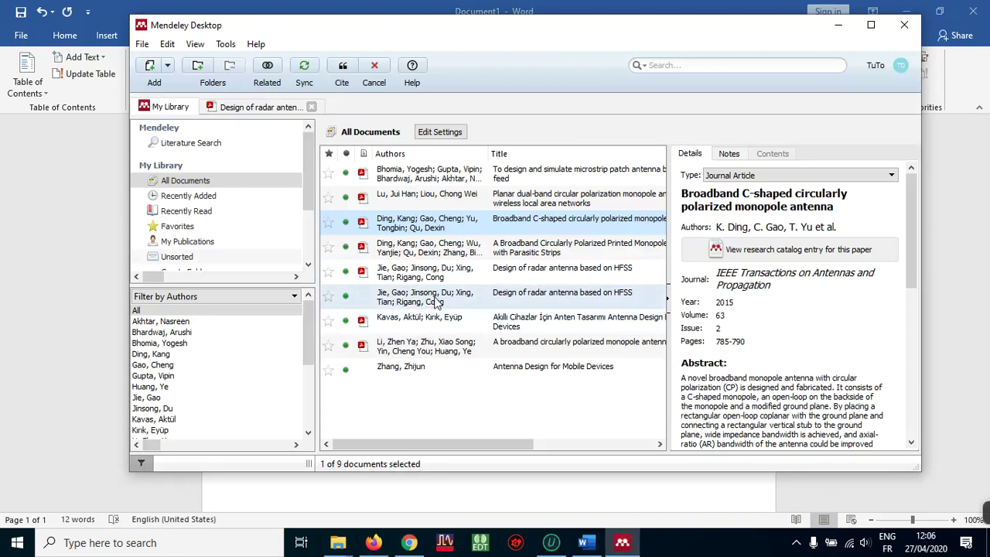
left_click(429, 306)
left_click(436, 323, "ctrl")
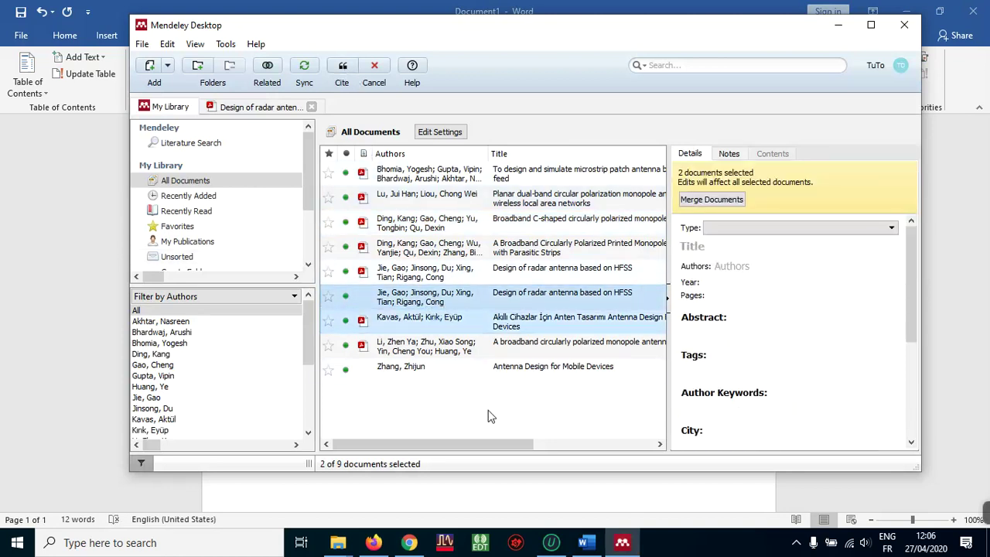
left_click(415, 352, "ctrl")
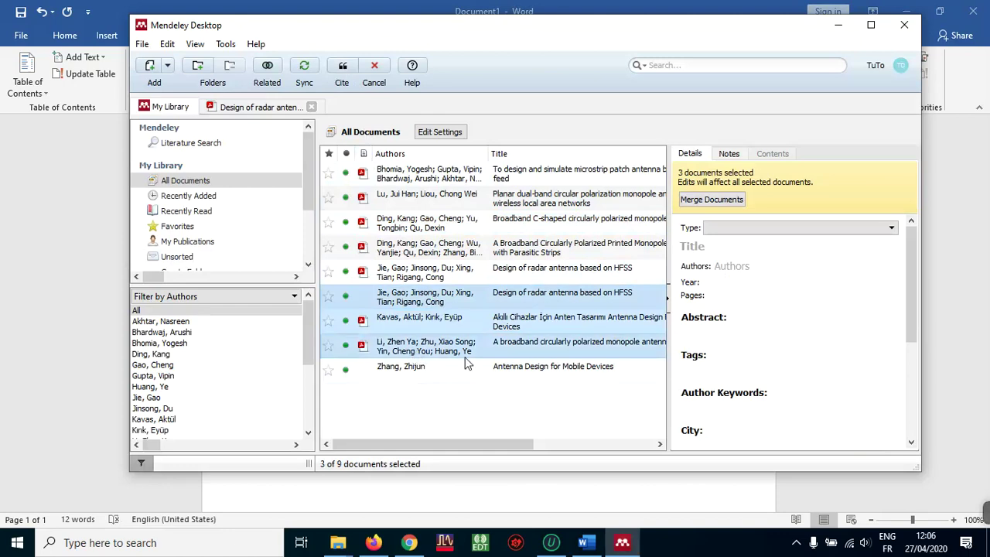
left_click(343, 70)
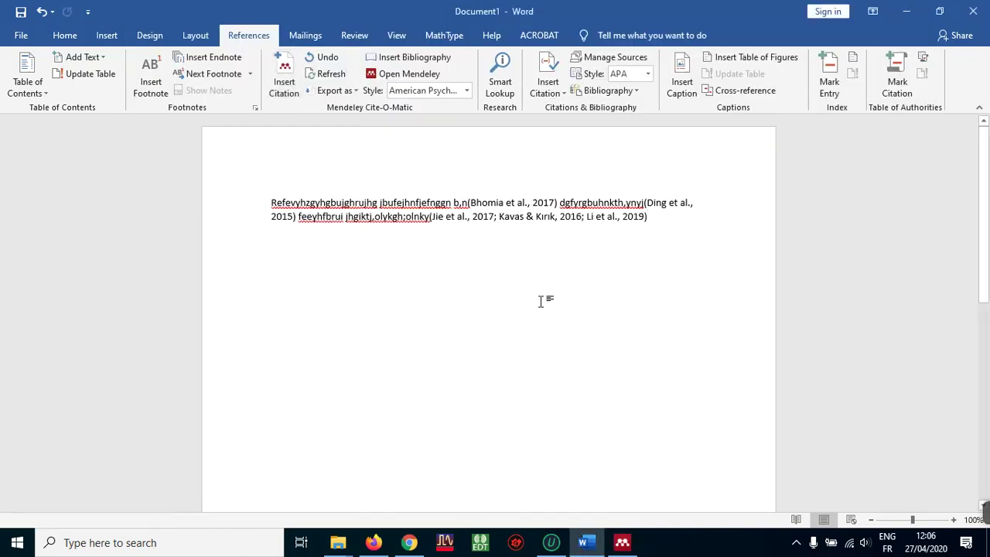
Continue the paragraph with placeholder text "gyfhgfbur"j hgivtkjtgibtkjtb,ikjt,ib g" and start a new paragraph reading "nfujrhfgujbnynn".
type("g")
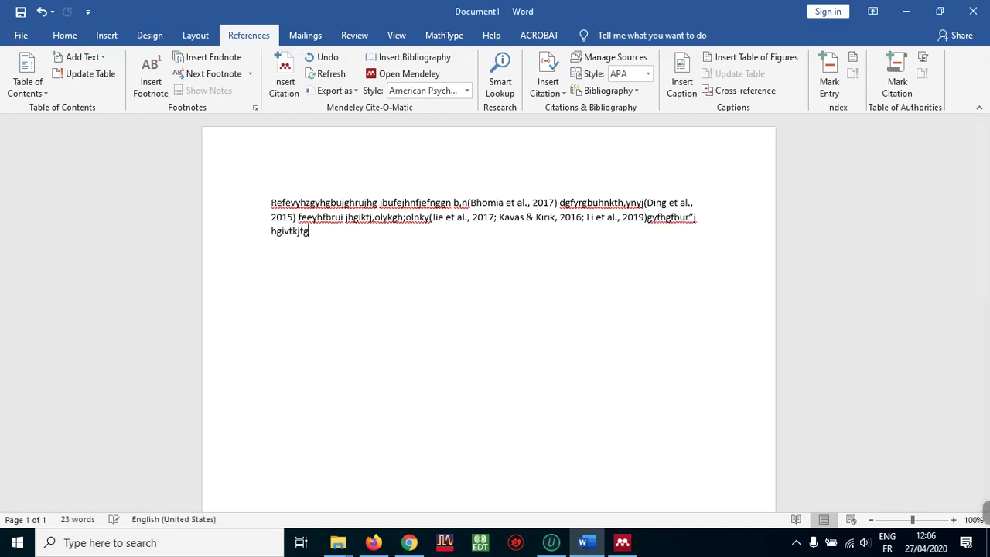
type("jfhgfbur\"j hgivtkjtgibtkjtb,ikjt,ib g")
key("Return")
type("nfujrh")
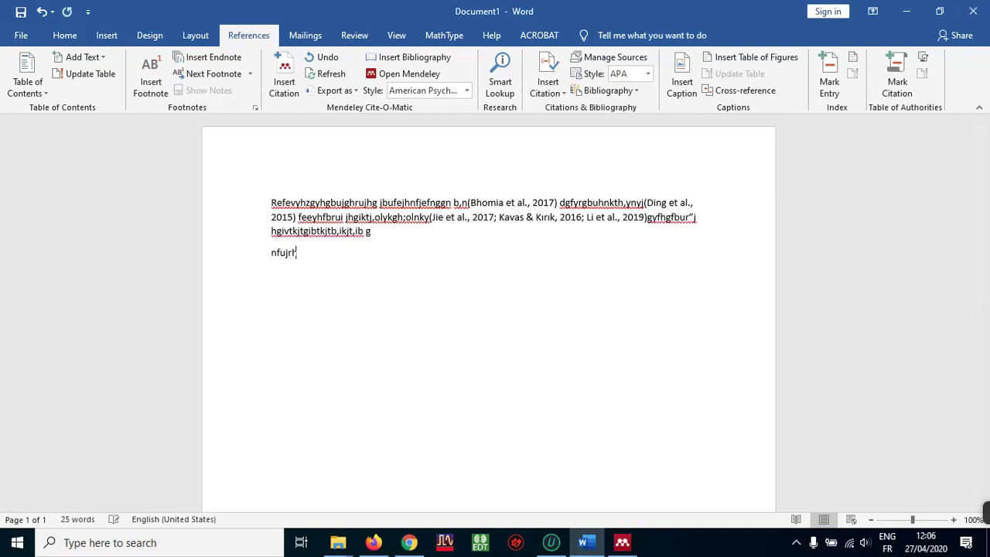
type("fguibnvnn")
left_click(284, 73)
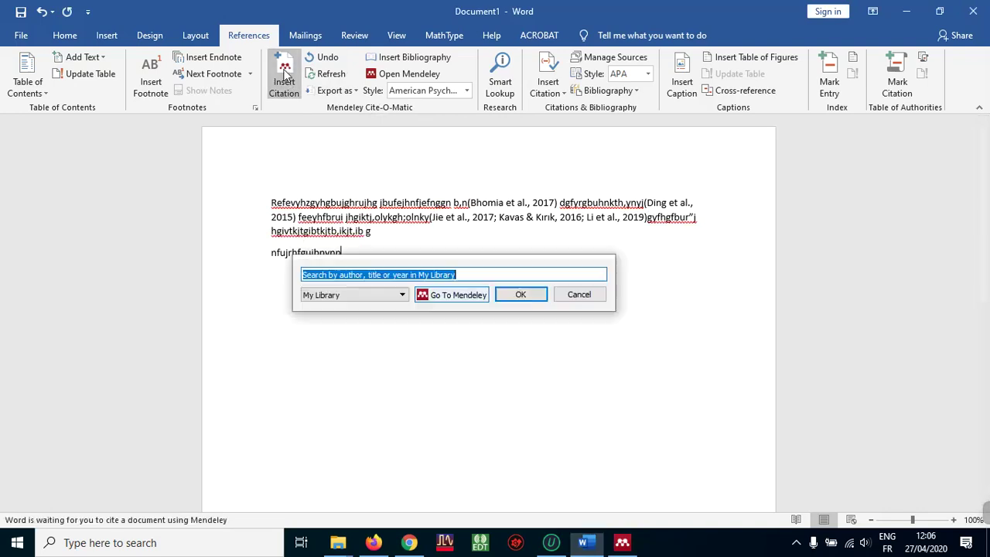
left_click(451, 295)
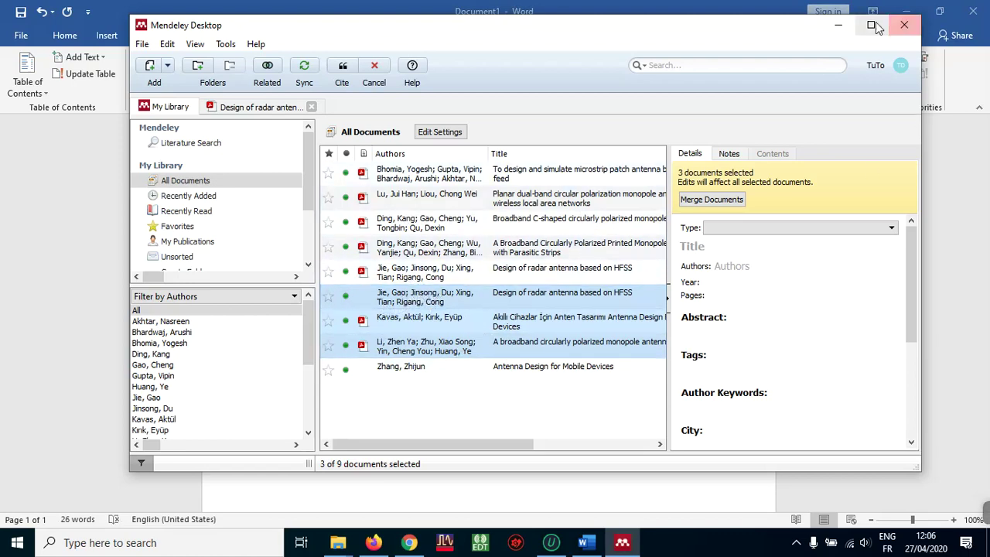
left_click(904, 25)
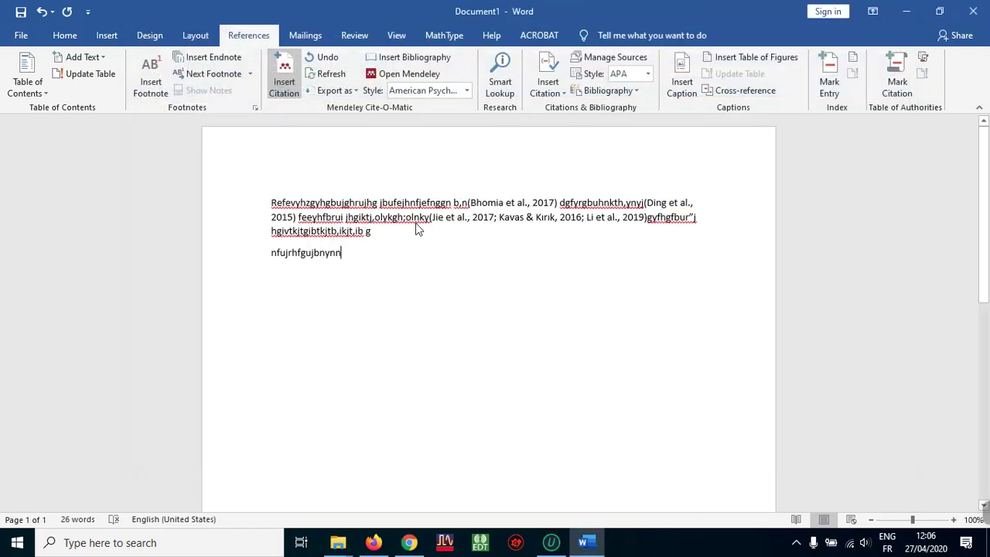
left_click(286, 77)
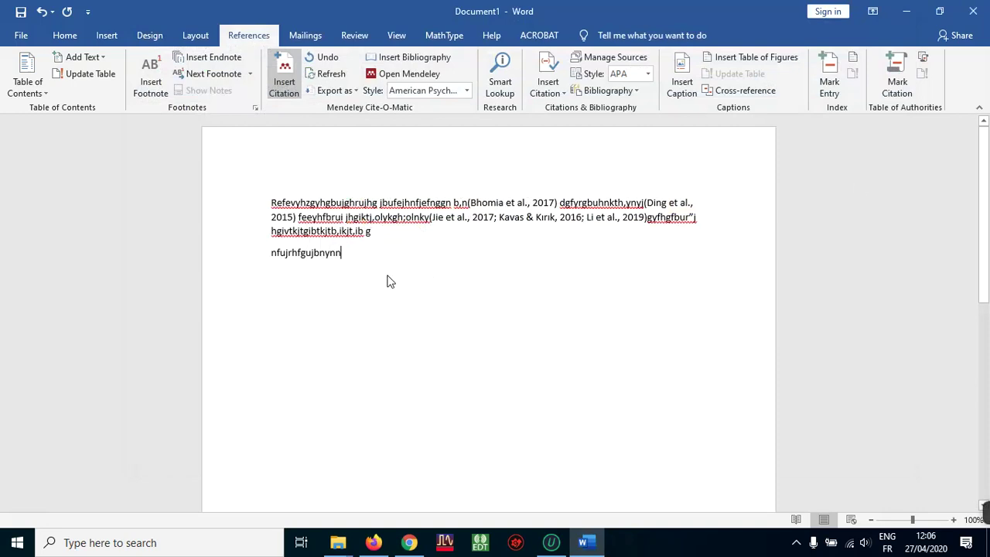
left_click(586, 534)
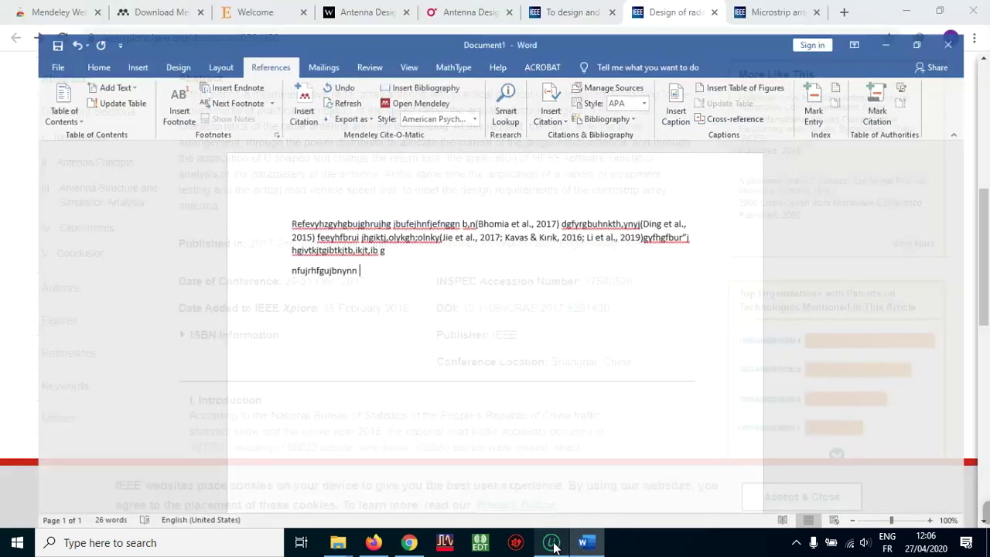
left_click(585, 534)
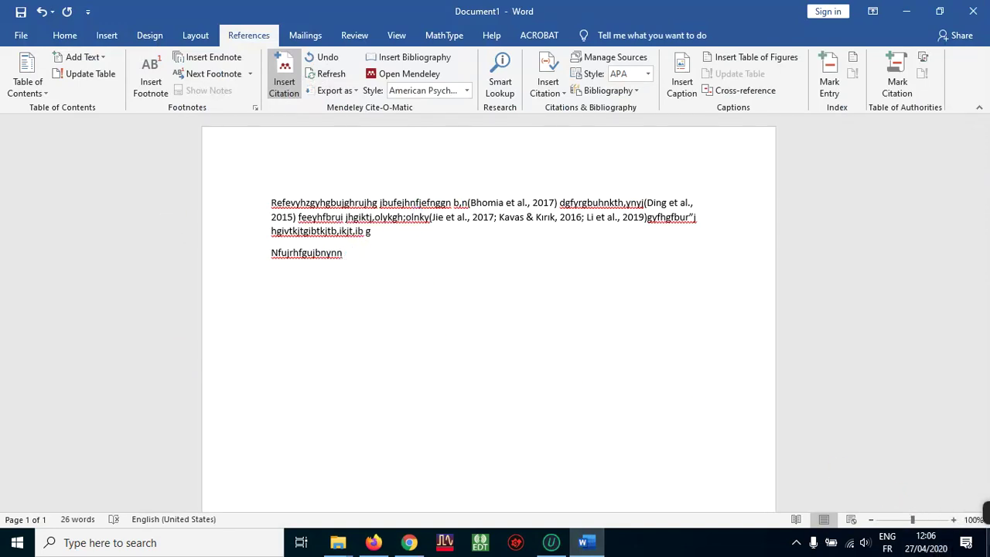
mouse_move(979, 517)
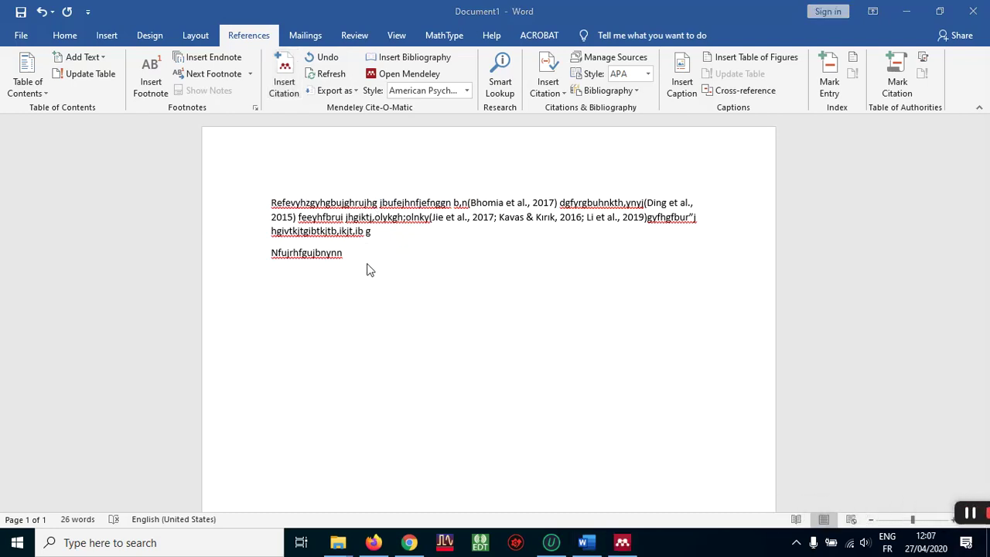
Search the library from Word and cite "A broadband circularly polarized monopole antenna" and "Planar dual-band circular polarization monopole antenna" together in the second paragraph.
left_click(284, 70)
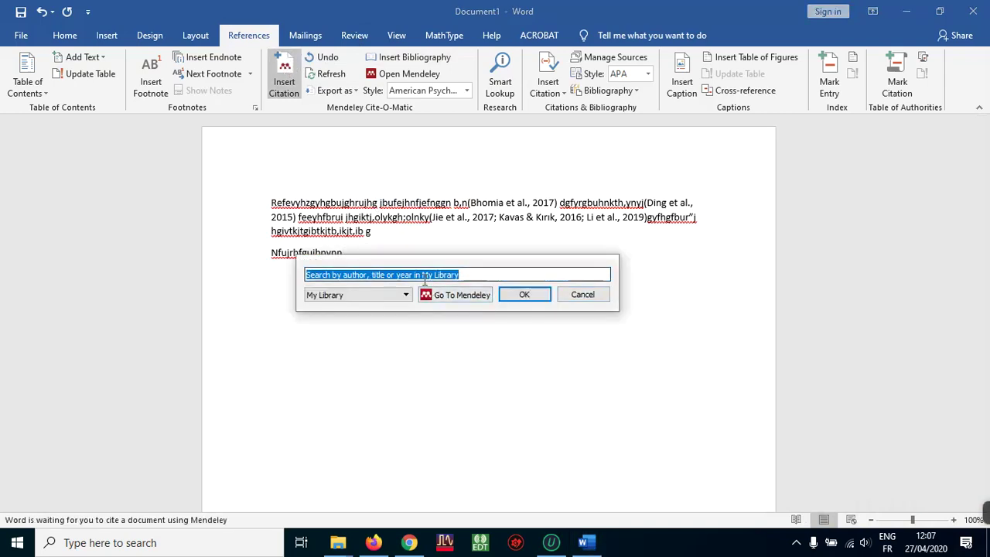
type("Zhen")
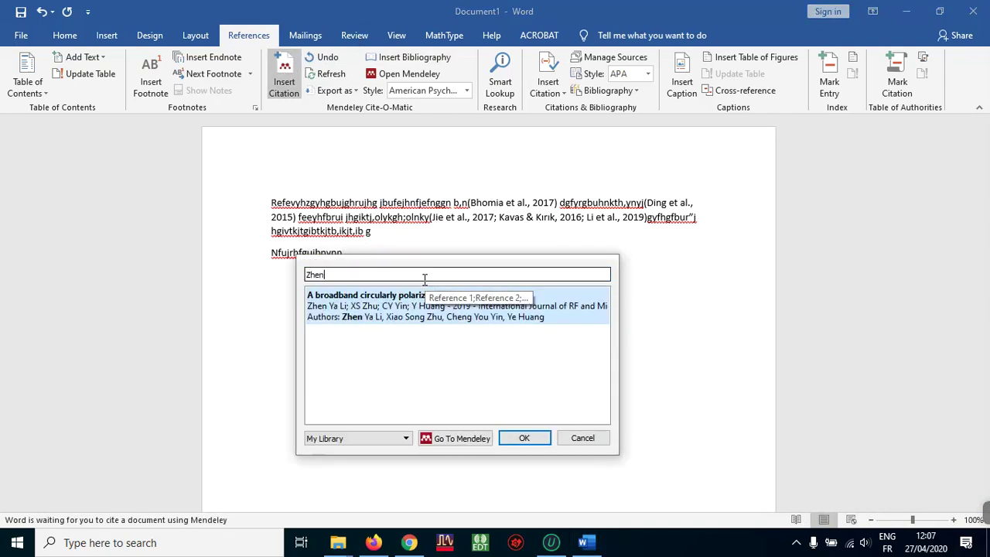
left_click(386, 314)
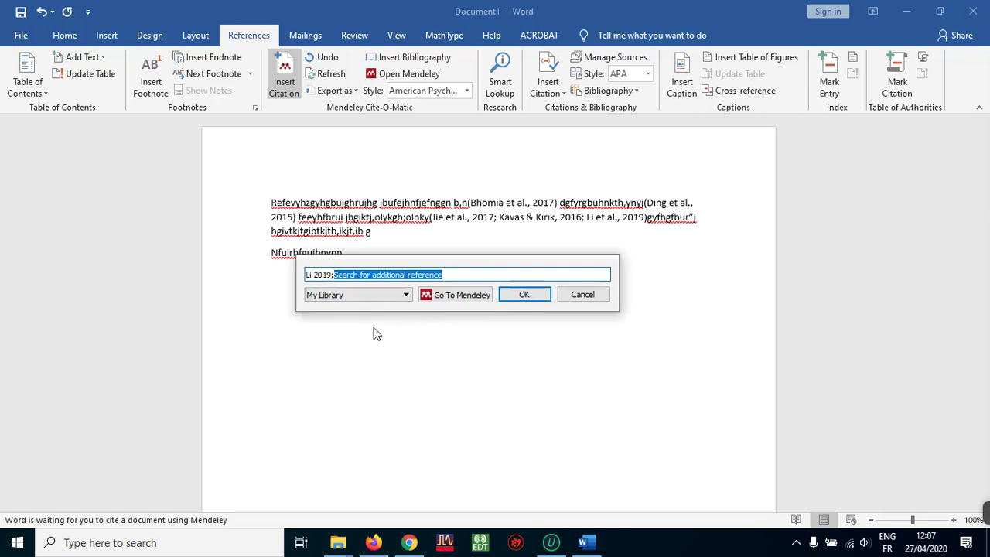
type("gai")
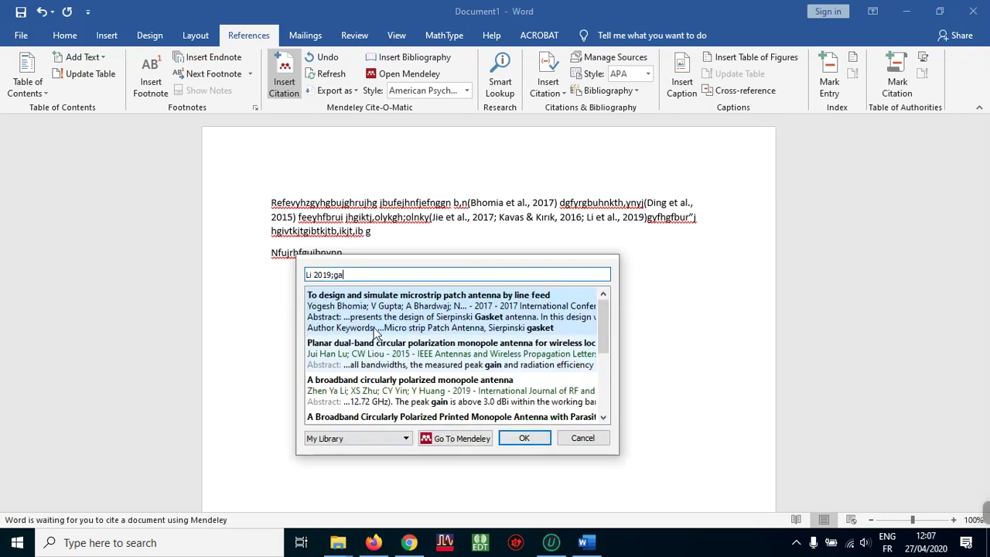
left_click(386, 350)
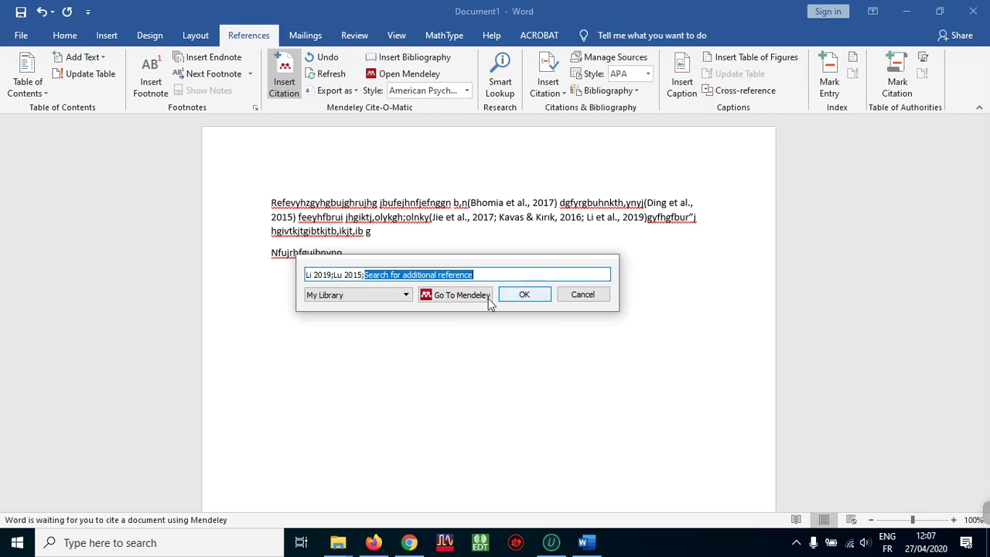
left_click(511, 294)
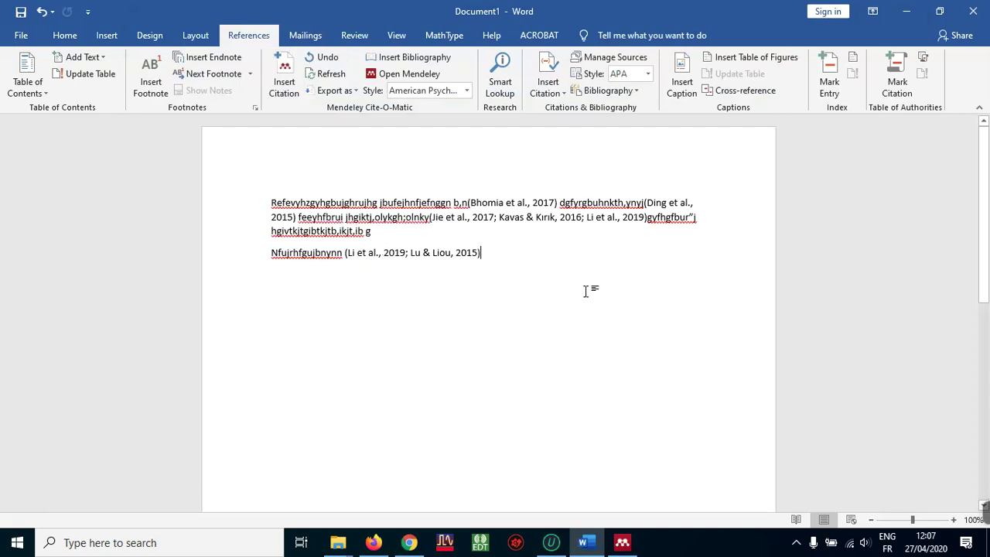
Add a "References" heading below the second paragraph and insert the Mendeley bibliography under it.
key("Return")
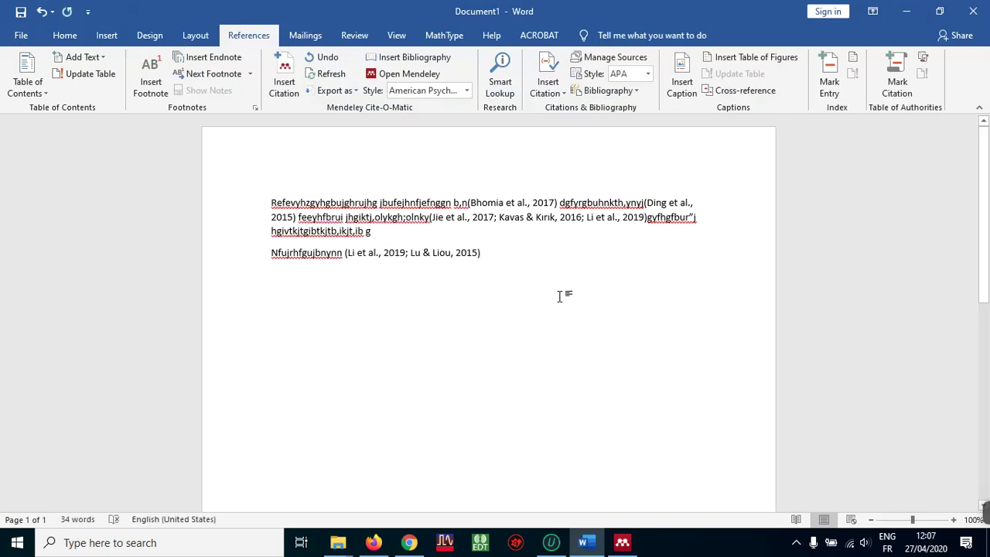
type("references")
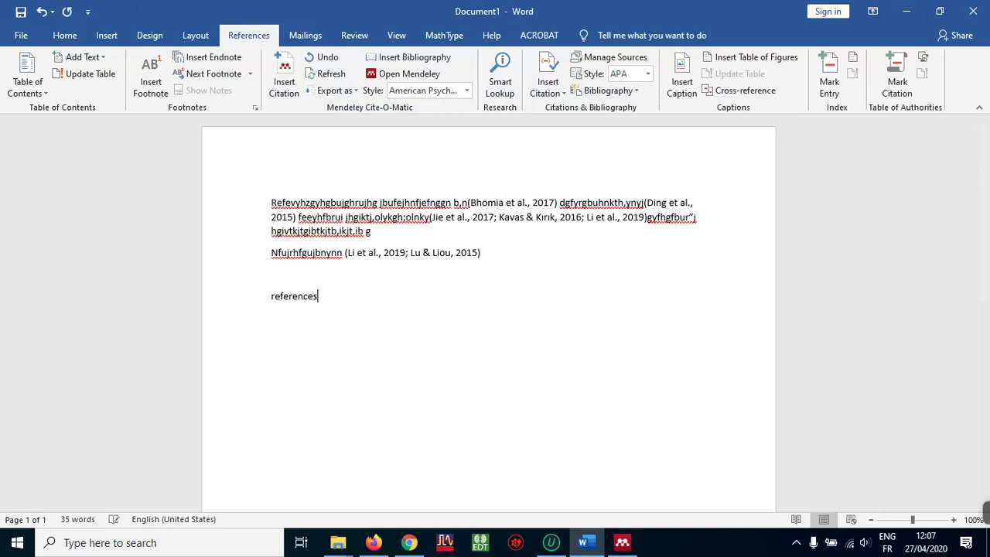
key("Return")
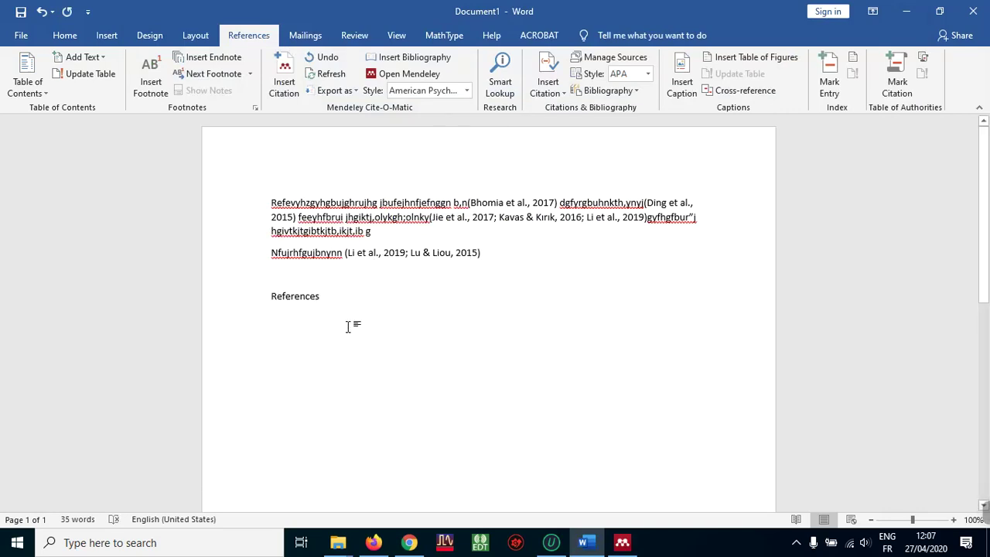
left_click(406, 58)
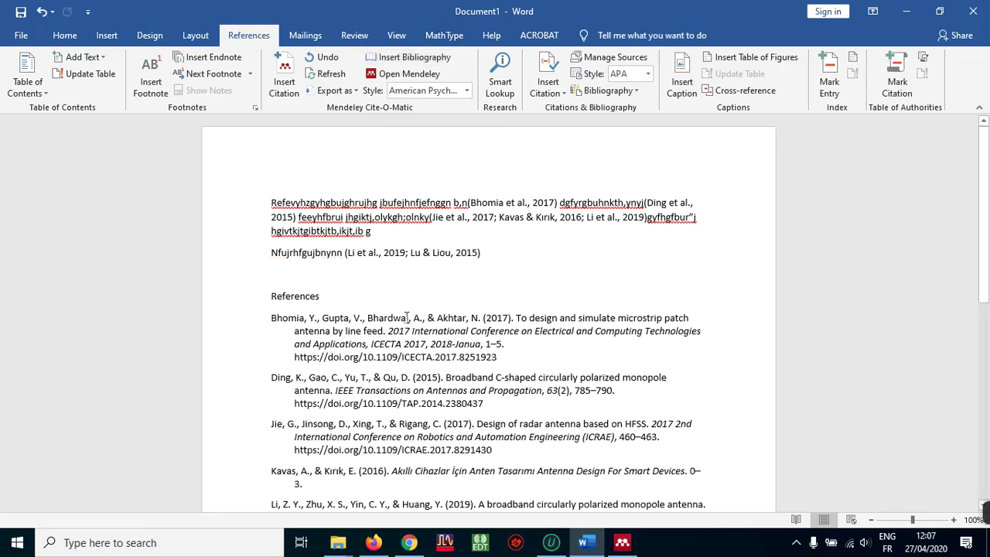
Review the bibliography entries against the in-text citations, from the first reference to the last.
scroll(462, 338, "down", 5)
scroll(462, 336, "up", 5)
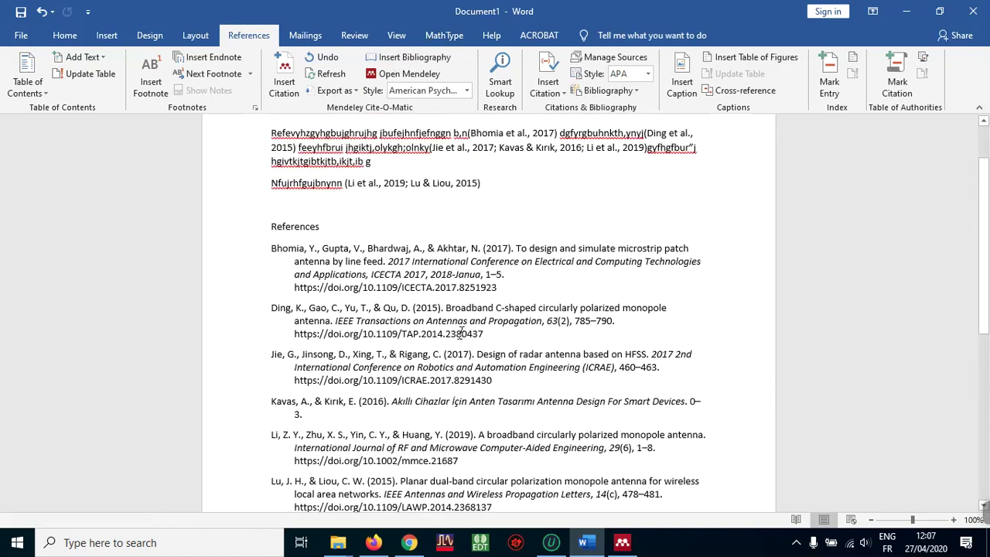
scroll(460, 333, "down", 3)
scroll(461, 332, "up", 2)
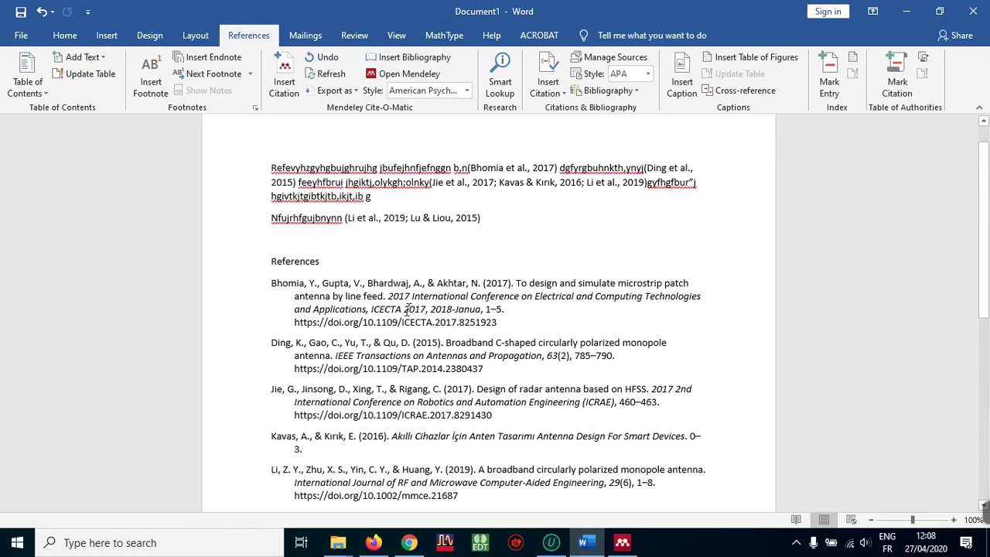
scroll(412, 300, "down", 2)
scroll(417, 297, "up", 1)
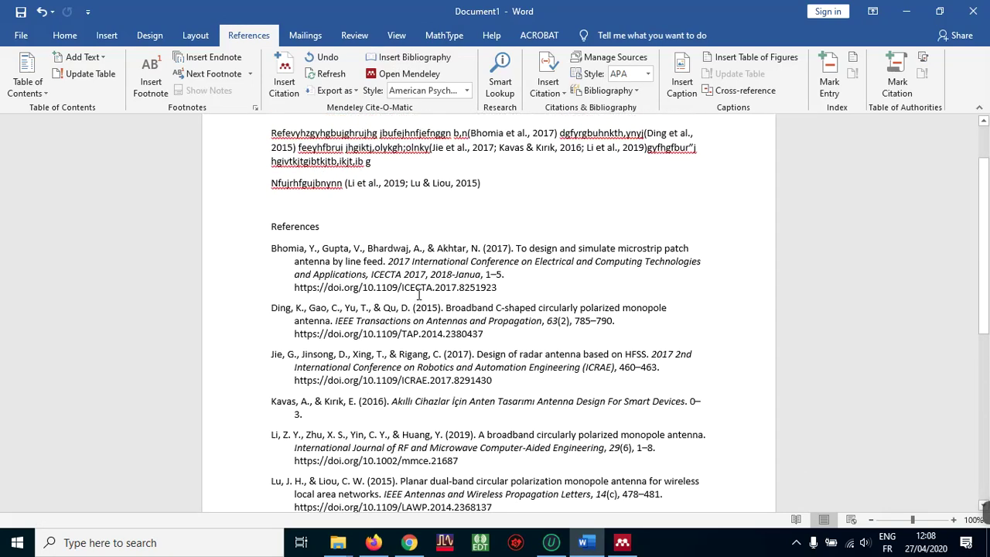
scroll(392, 283, "up", 2)
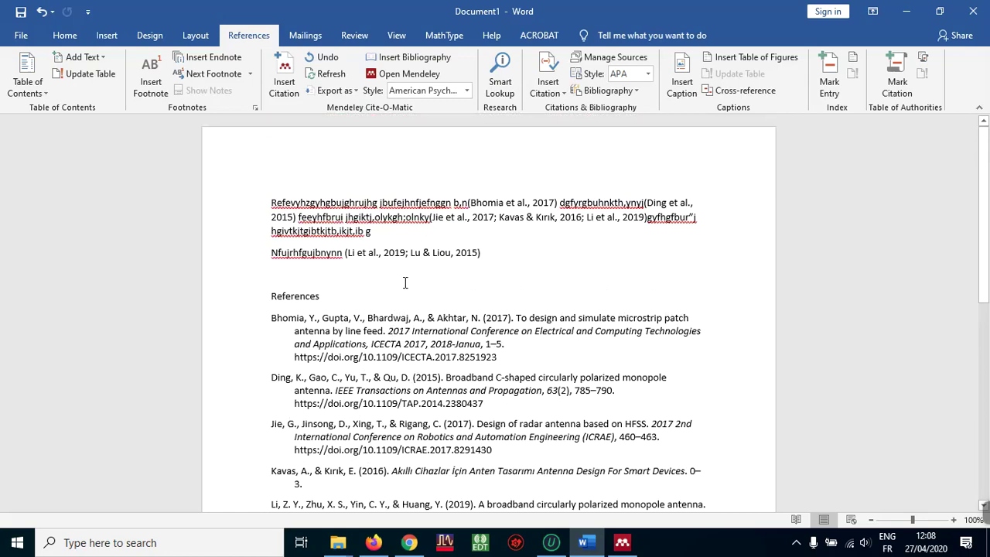
scroll(404, 282, "down", 2)
scroll(394, 288, "down", 3)
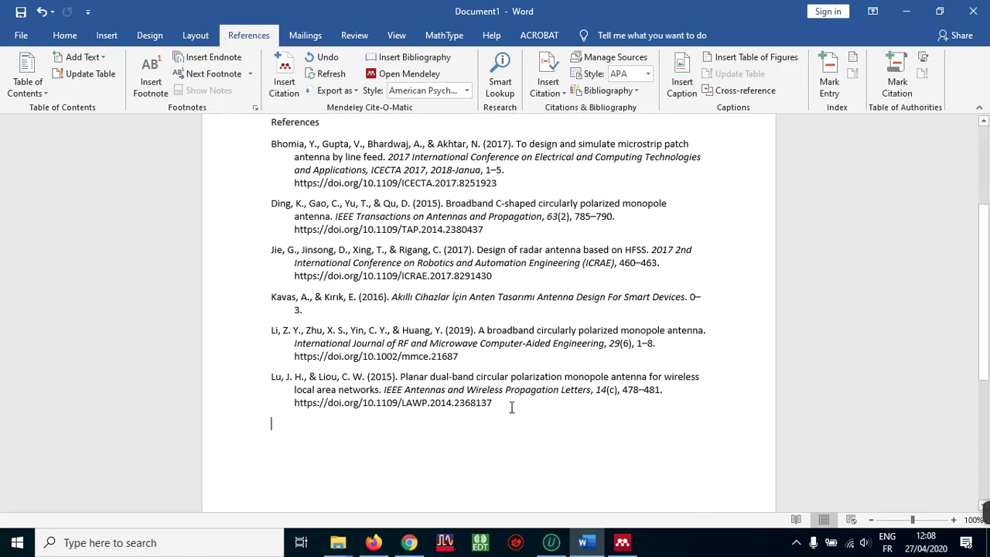
left_click_drag(509, 406, 259, 182)
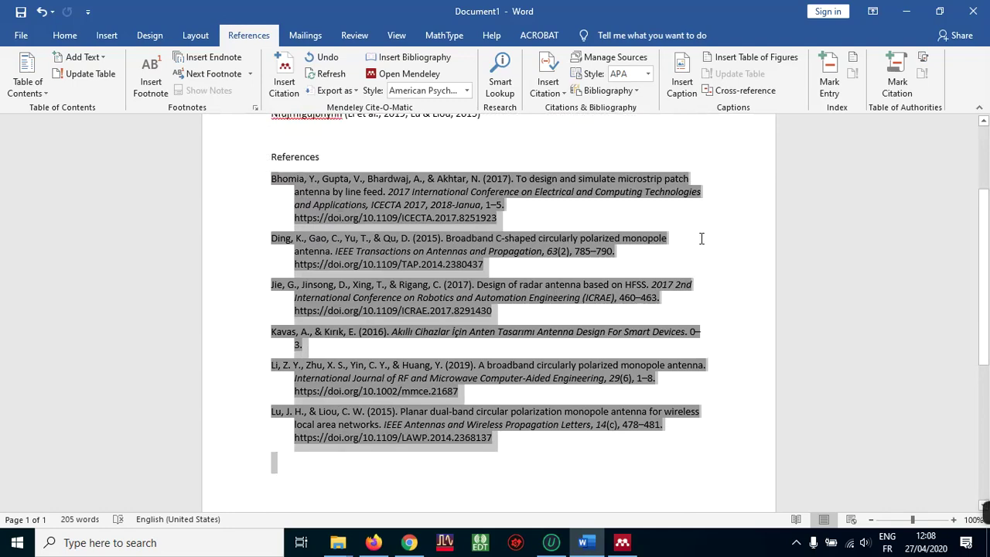
left_click(702, 238)
Make the "References" heading above the bibliography bold.
left_click(287, 157)
double_click(286, 157)
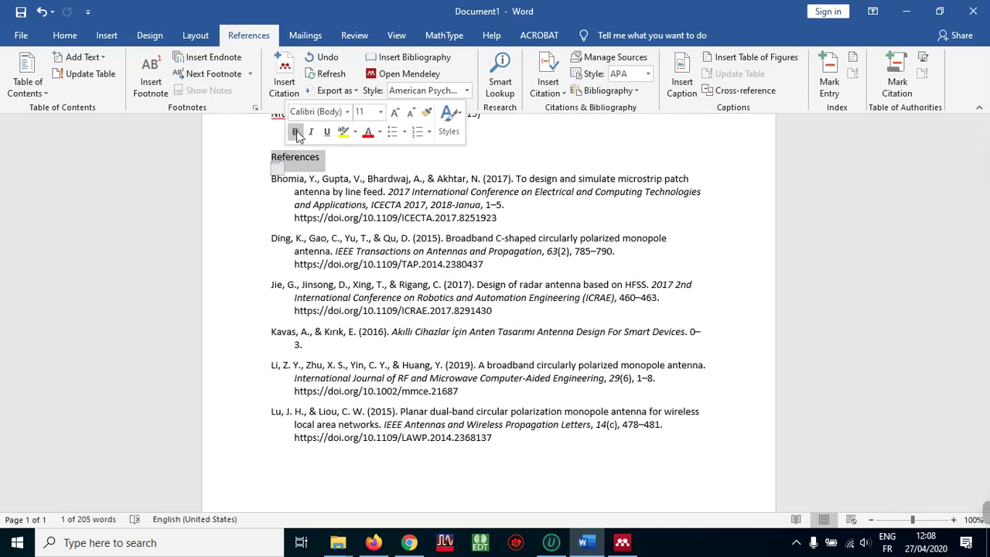
left_click(296, 133)
left_click(702, 294)
scroll(533, 287, "up", 3)
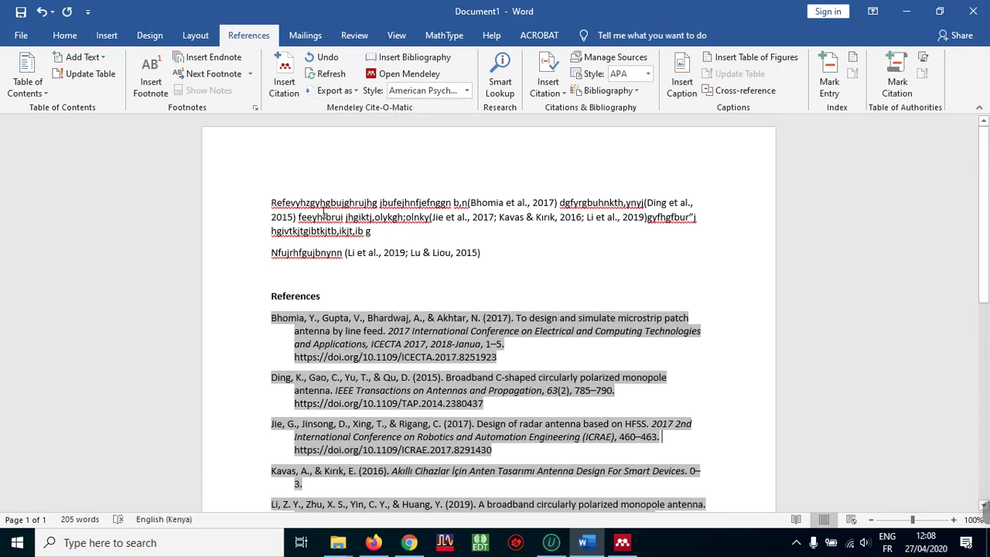
Set the Mendeley citation style to IEEE and check the reformatted citations and bibliography.
left_click(954, 521)
left_click(955, 520)
left_click(954, 521)
scroll(683, 384, "up", 3)
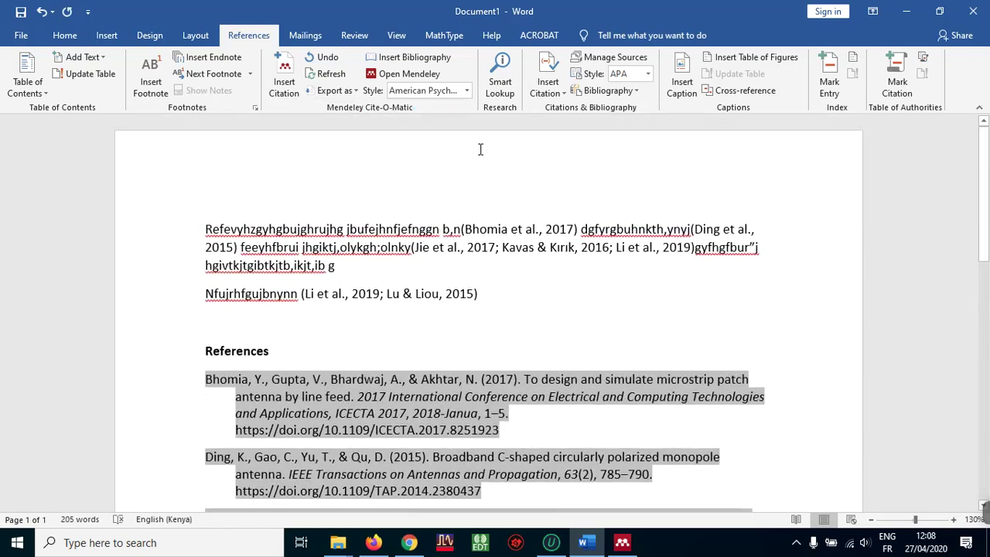
left_click(467, 92)
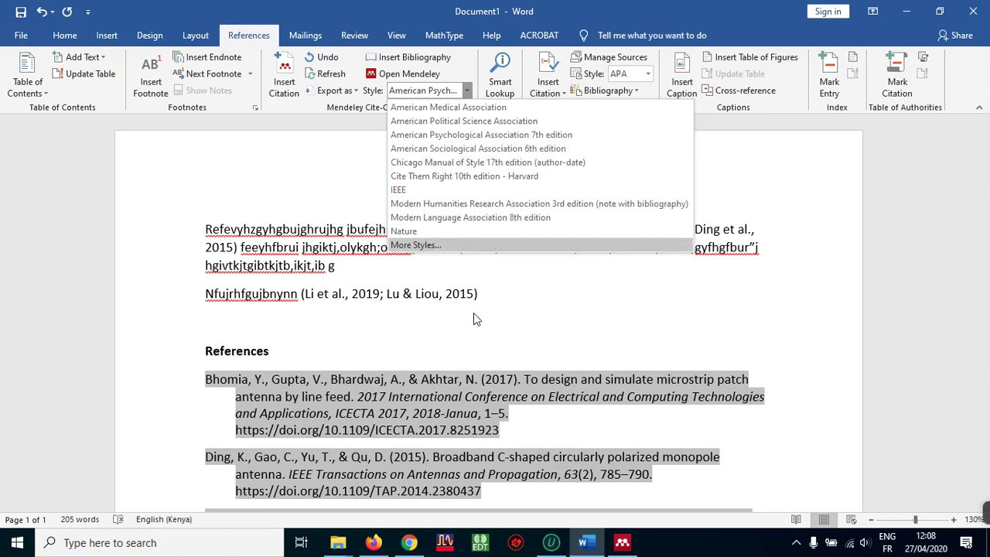
left_click(400, 189)
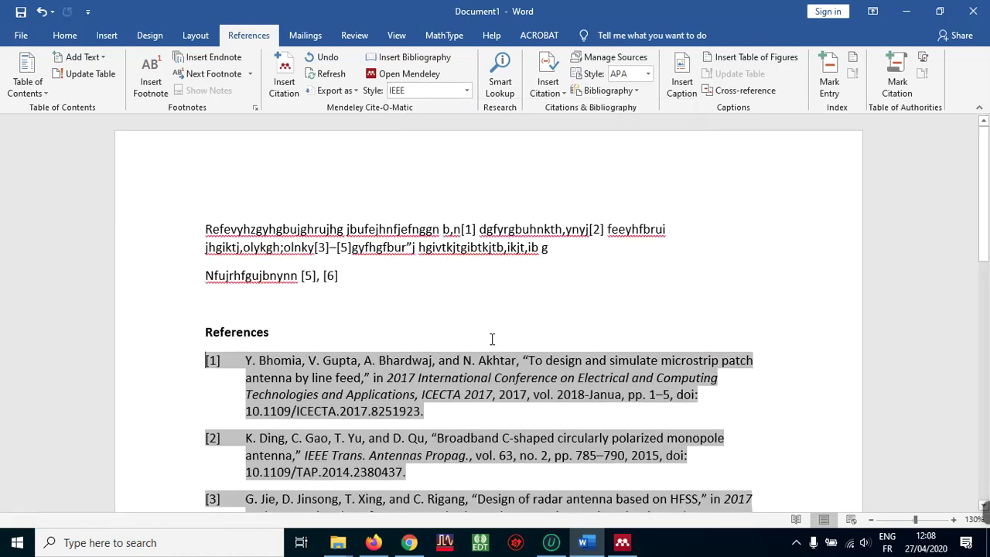
scroll(492, 338, "down", 10)
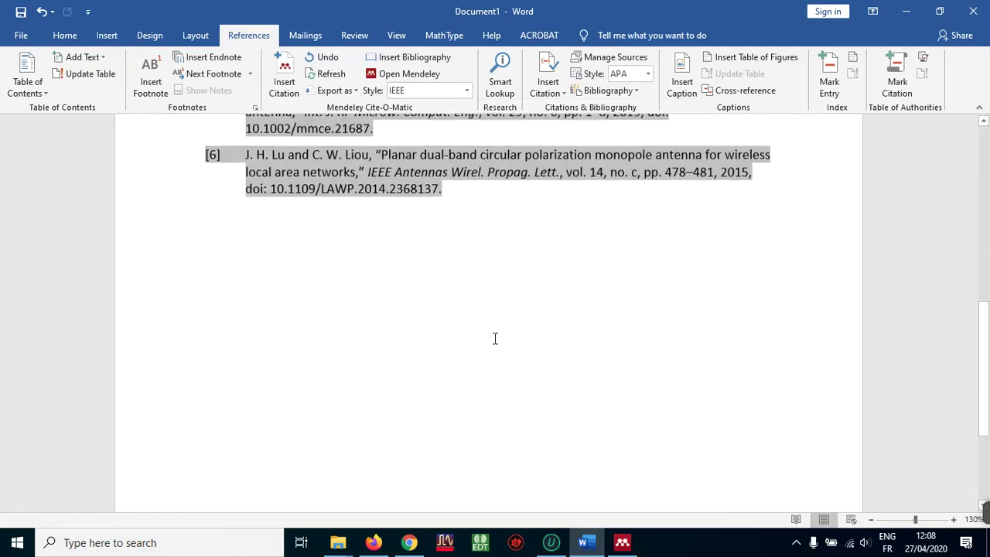
scroll(493, 339, "up", 5)
scroll(495, 338, "up", 5)
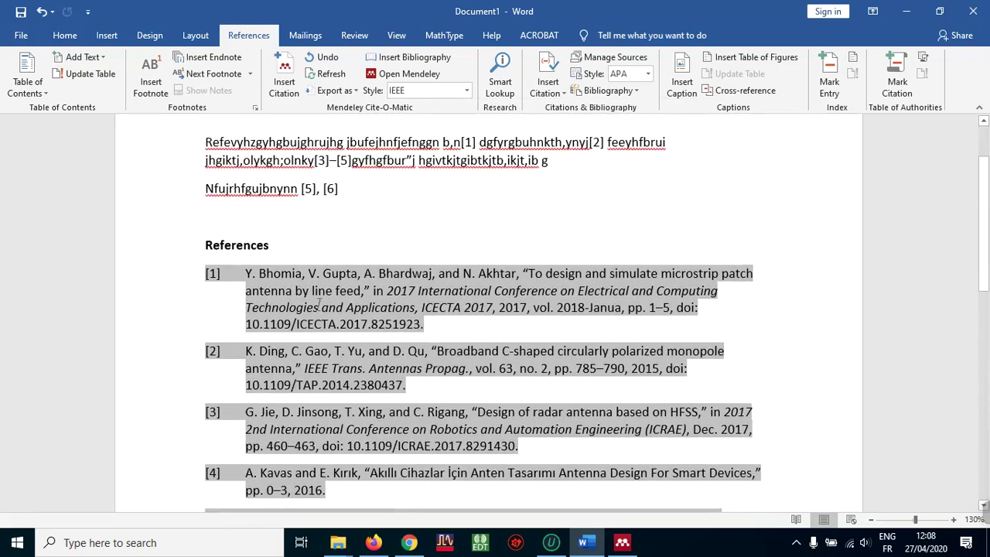
scroll(340, 286, "up", 2)
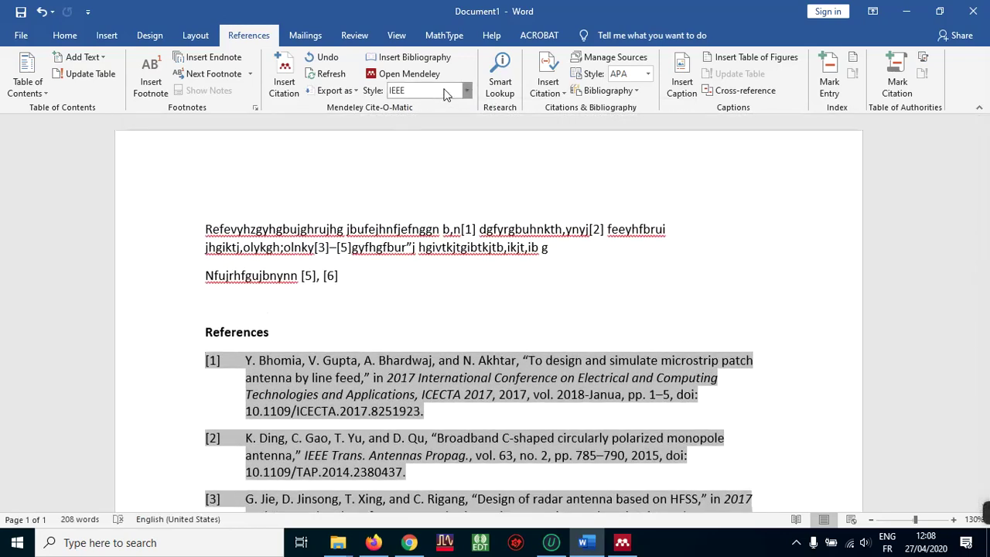
Change the Mendeley citation style to Chicago Manual of Style 17th edition (author-date) and check the bibliography entries.
left_click(446, 92)
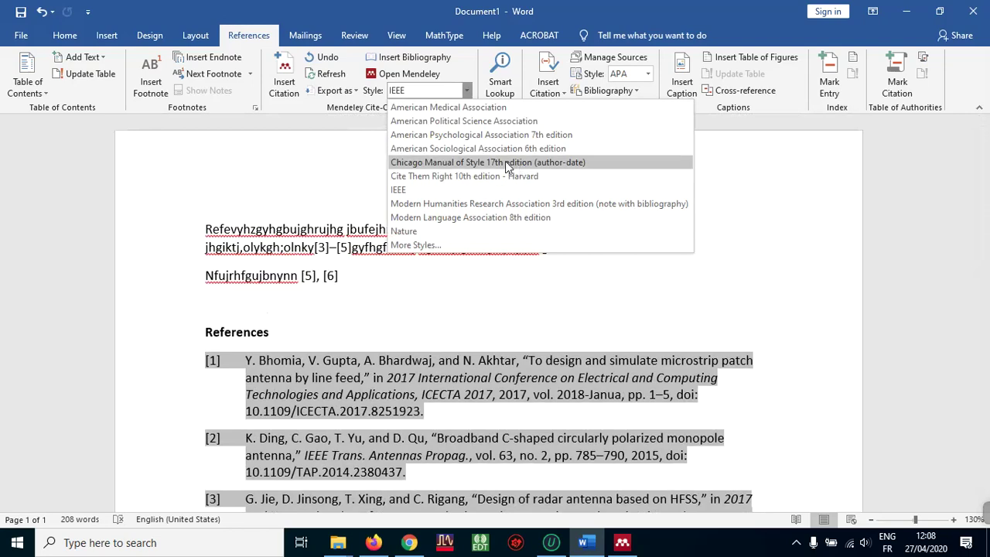
left_click(541, 163)
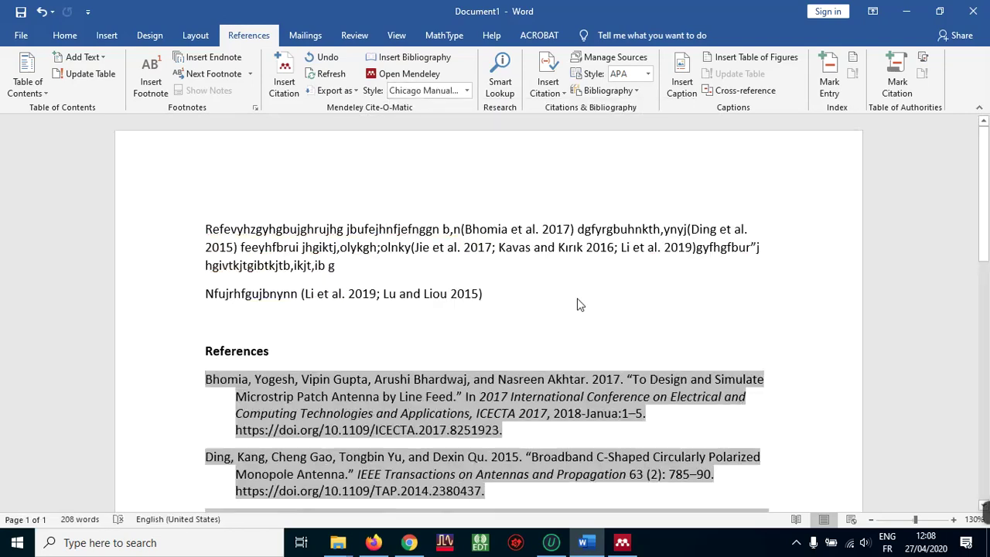
scroll(575, 301, "down", 5)
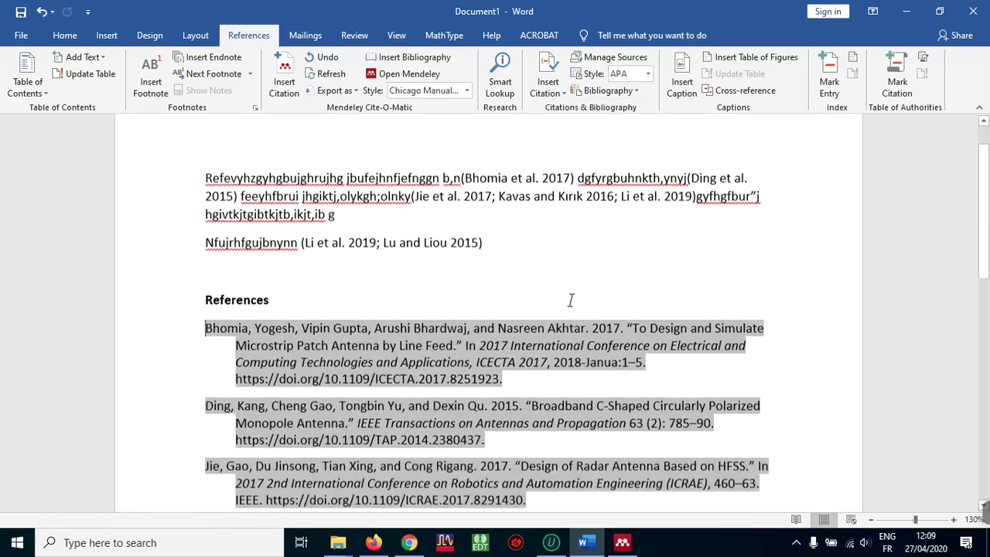
left_click(562, 431)
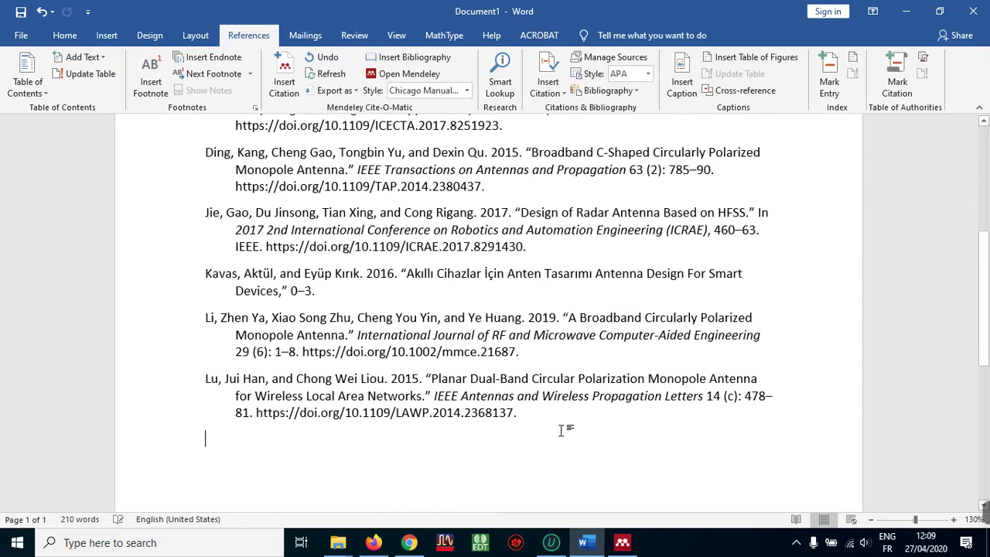
scroll(447, 154, "up", 5)
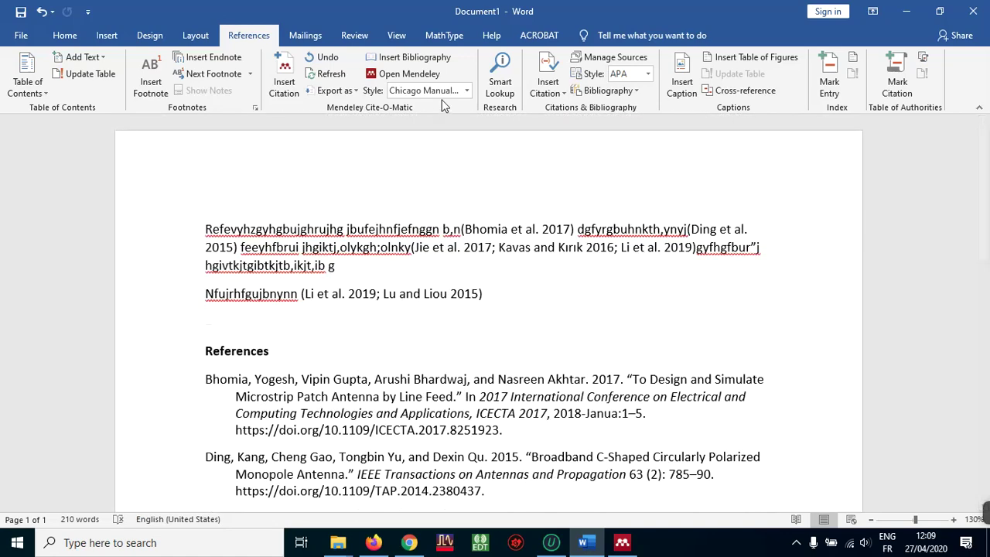
Apply the American Sociological Association 6th edition citation style and check the reformatted reference list.
left_click(467, 91)
left_click(465, 149)
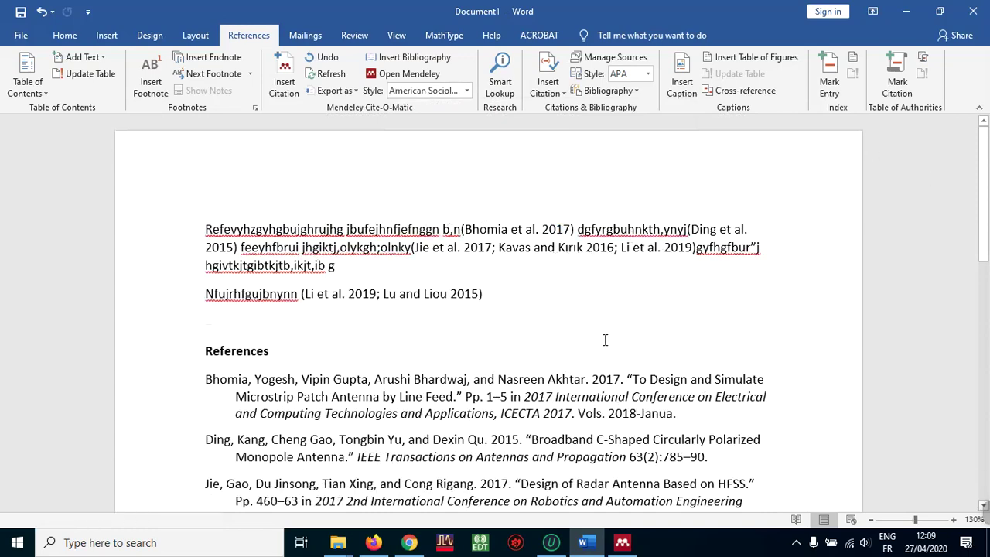
scroll(605, 340, "down", 5)
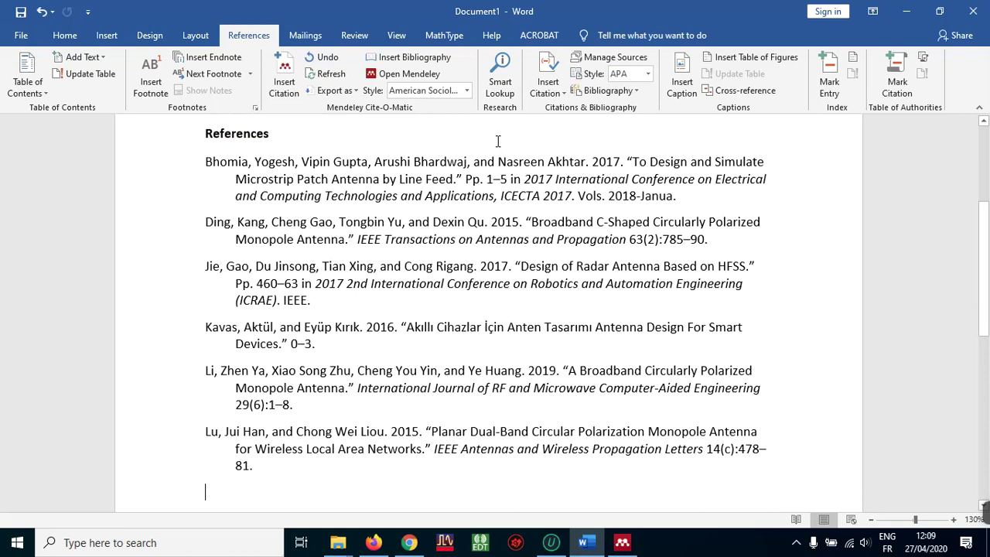
Return the Mendeley citation style to IEEE and check the in-text citations.
left_click(467, 90)
left_click(433, 188)
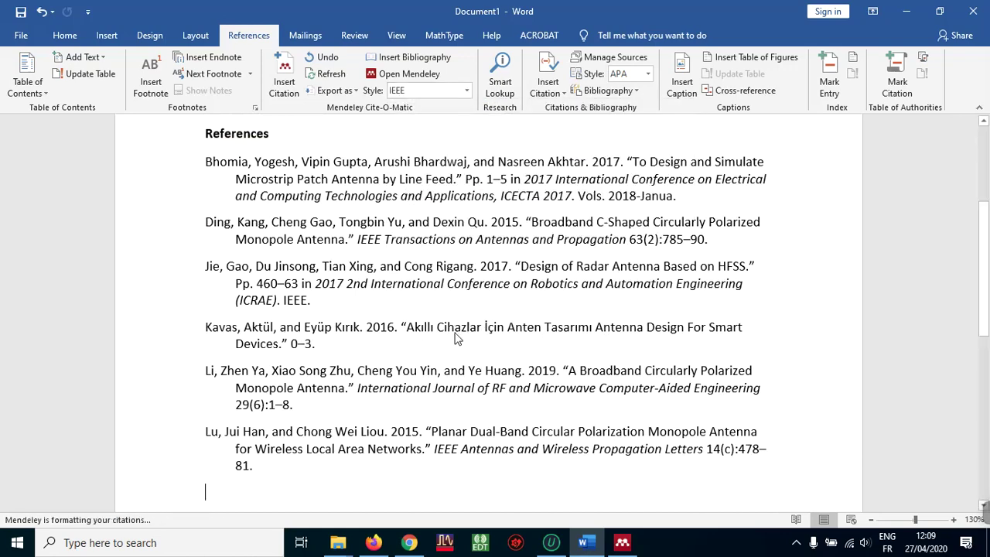
scroll(372, 334, "up", 5)
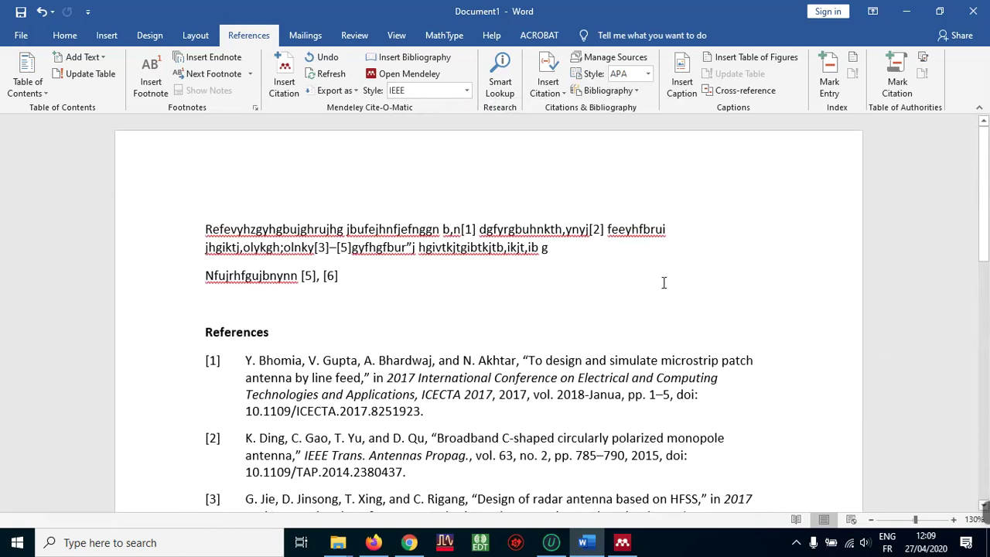
Apply the Modern Humanities Research Association 3rd edition (note with bibliography) style from Mendeley's installed styles and check the citations and bibliography.
left_click(467, 90)
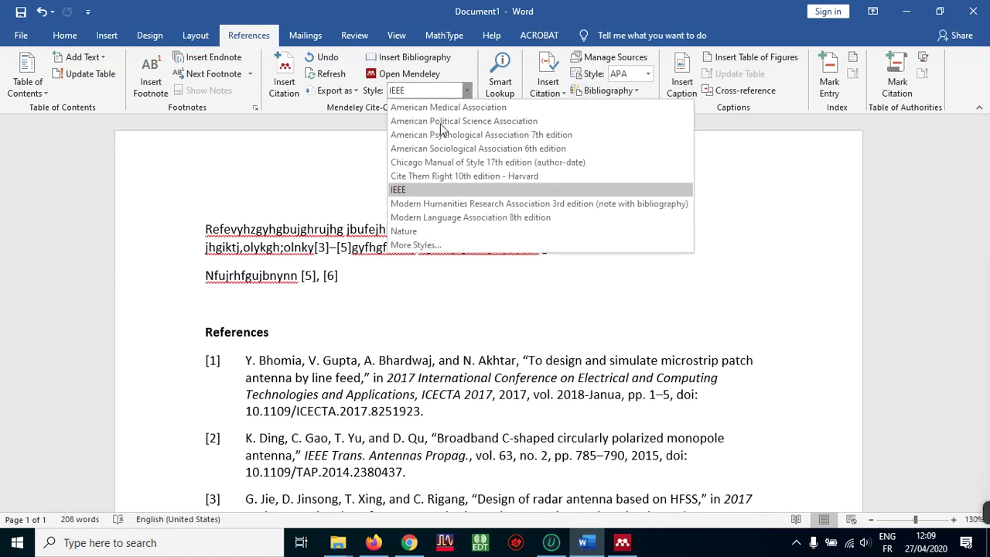
left_click(415, 245)
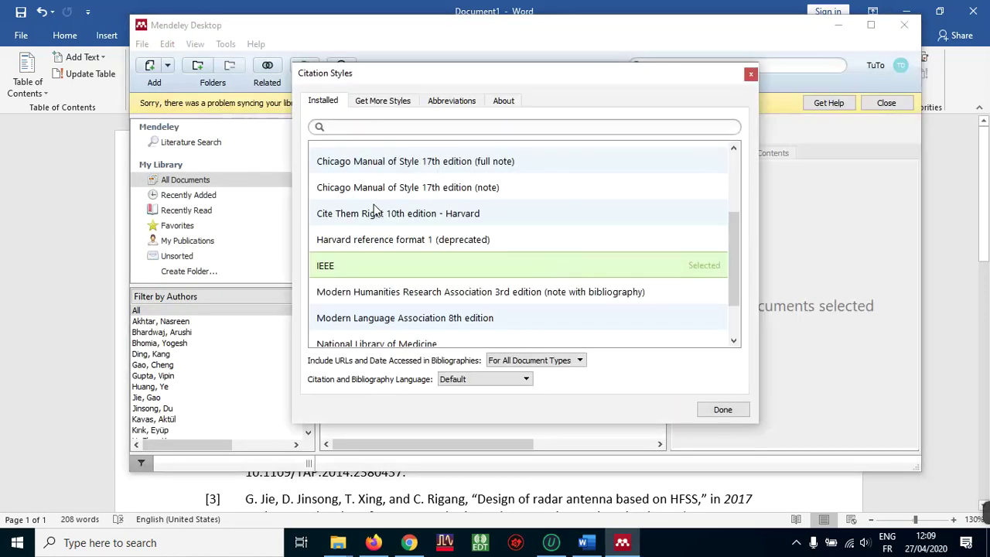
left_click_drag(732, 232, 727, 128)
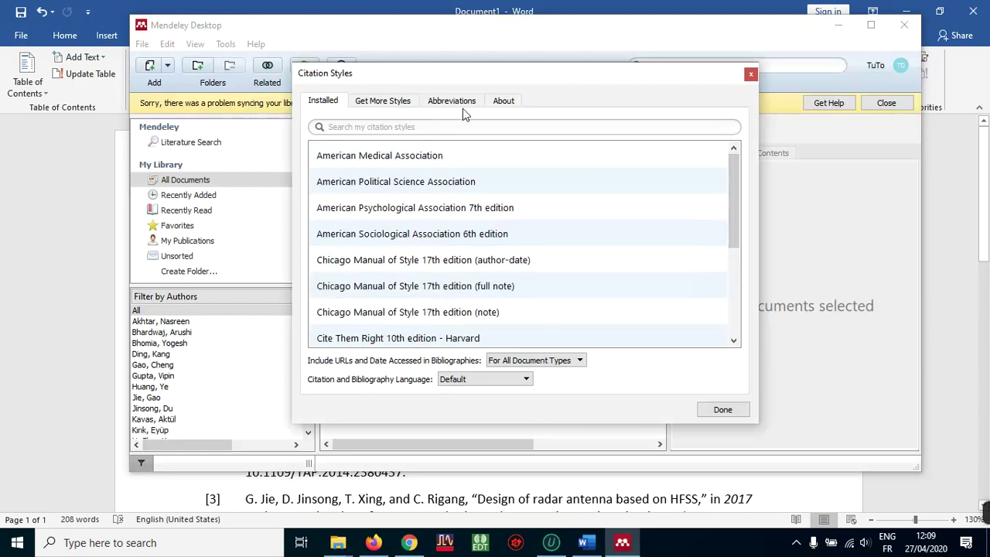
left_click_drag(729, 197, 736, 279)
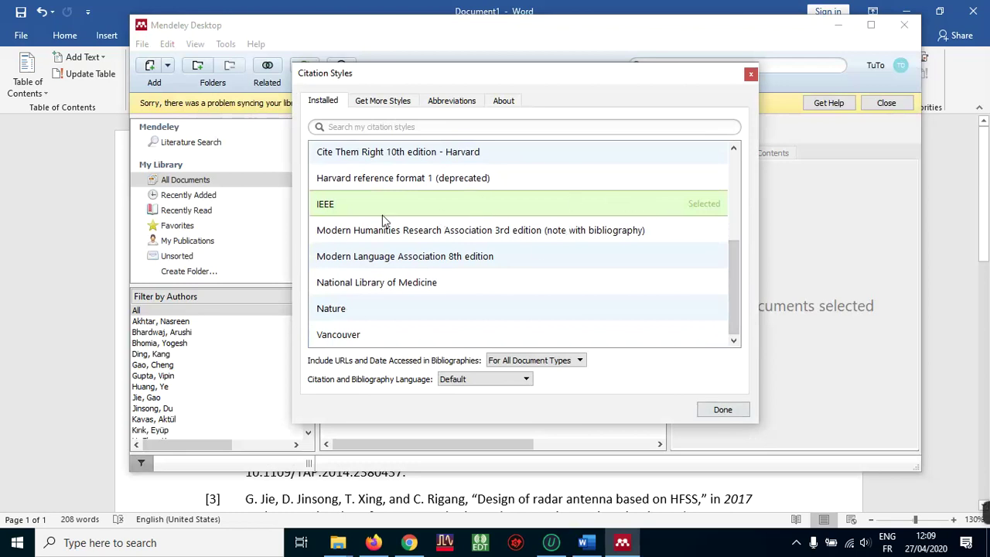
left_click(400, 240)
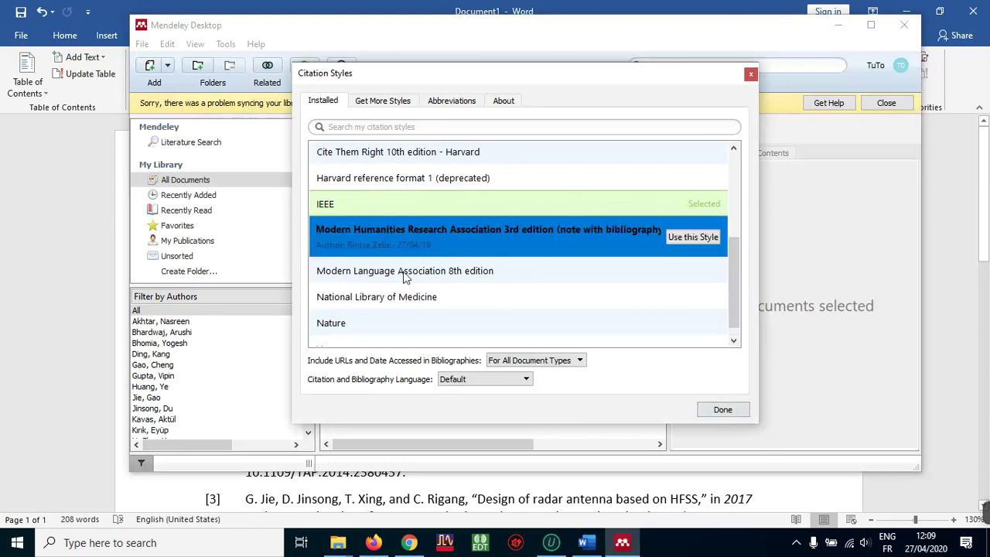
left_click(684, 238)
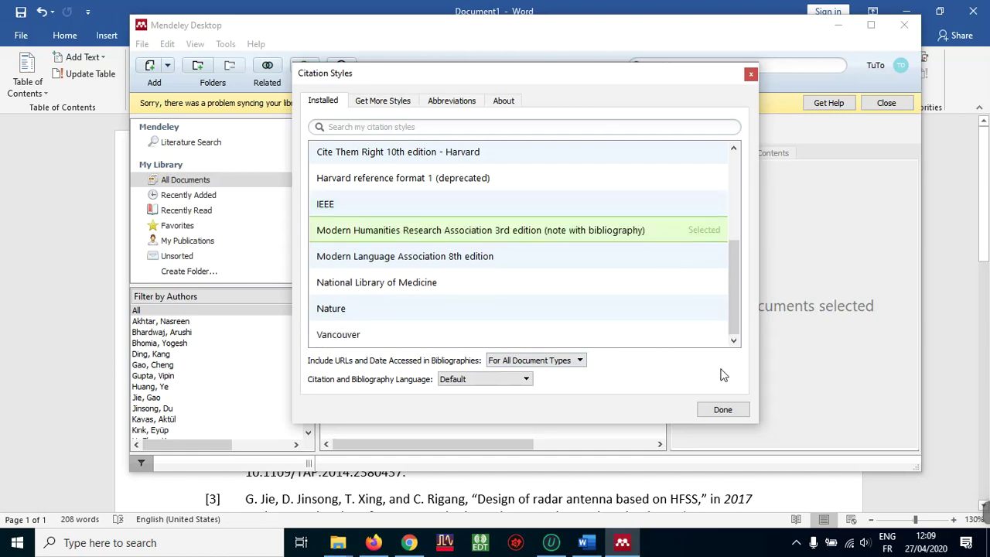
left_click(714, 412)
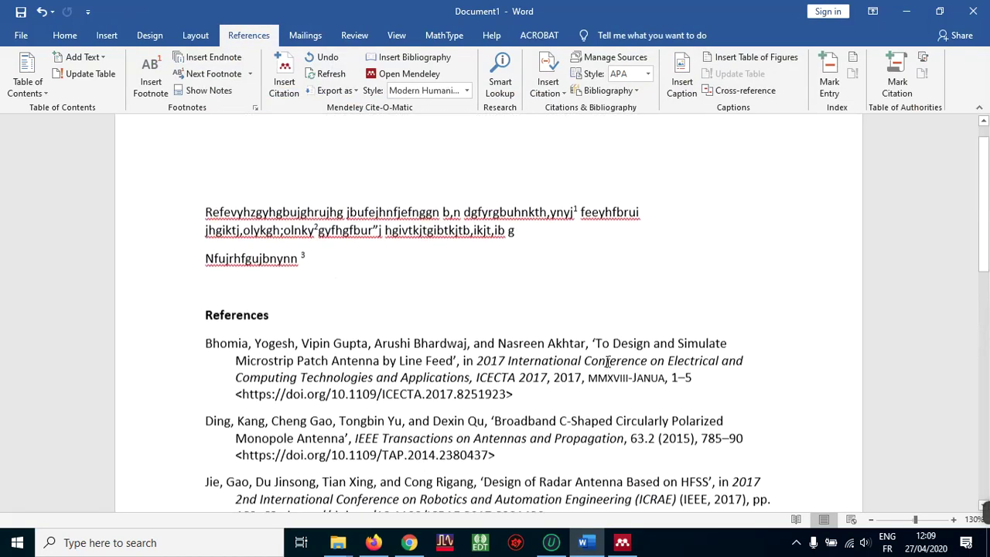
scroll(616, 350, "down", 5)
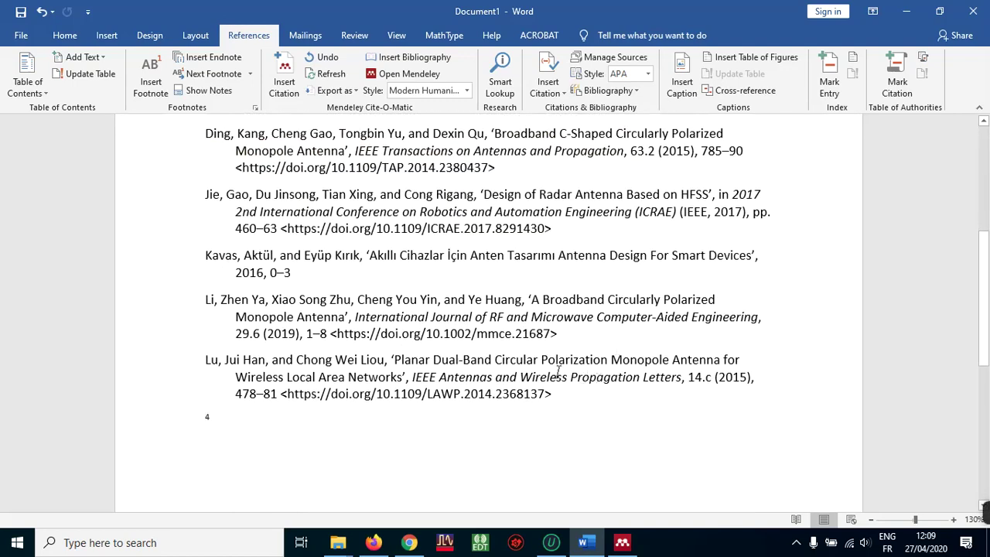
scroll(622, 248, "up", 5)
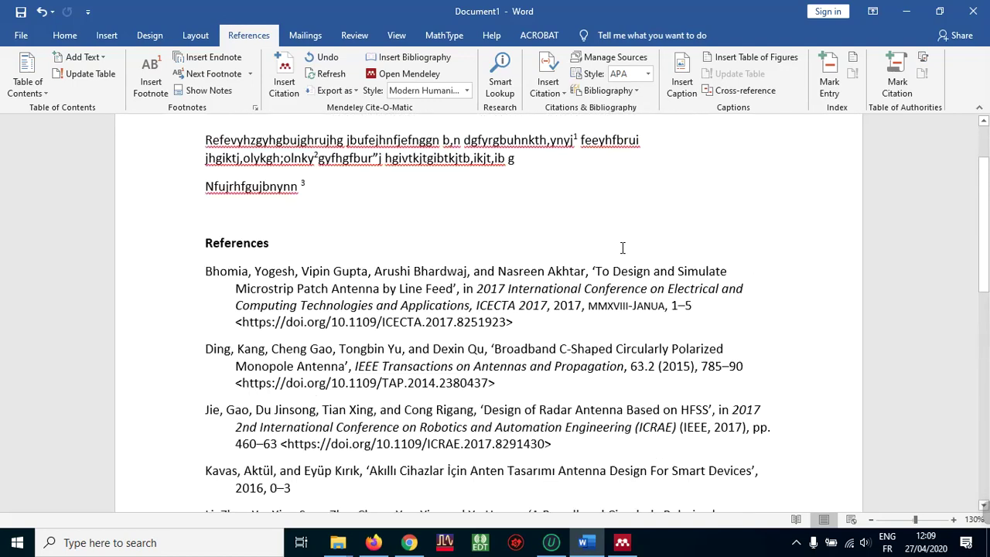
left_click(636, 270)
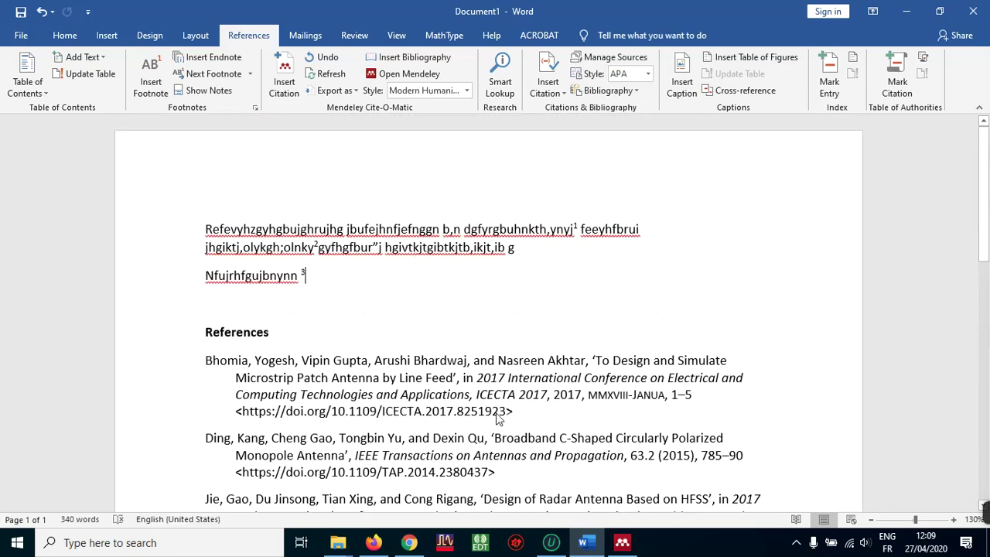
Switch to Chrome and add the Mendeley Web Importer extension from its Chrome Web Store page.
left_click(622, 542)
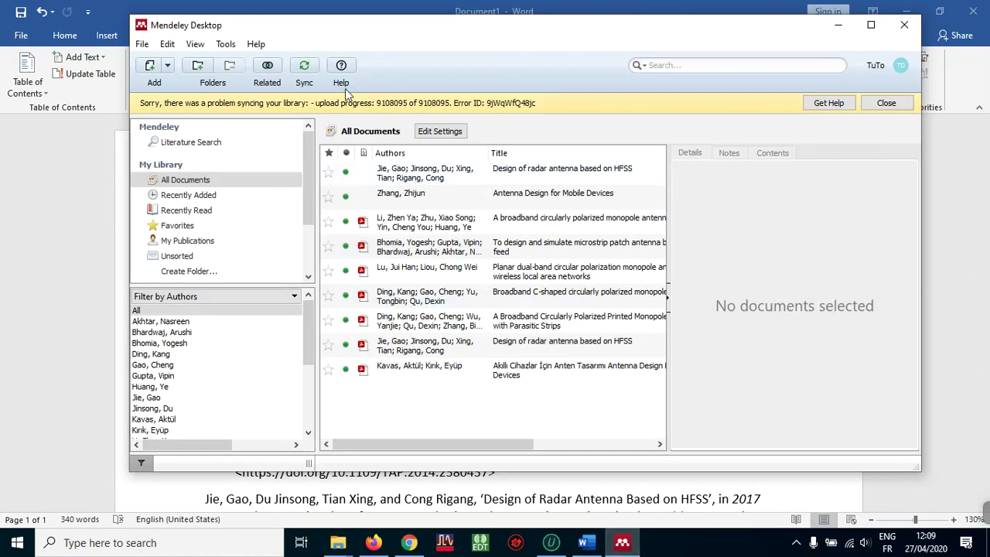
left_click(622, 543)
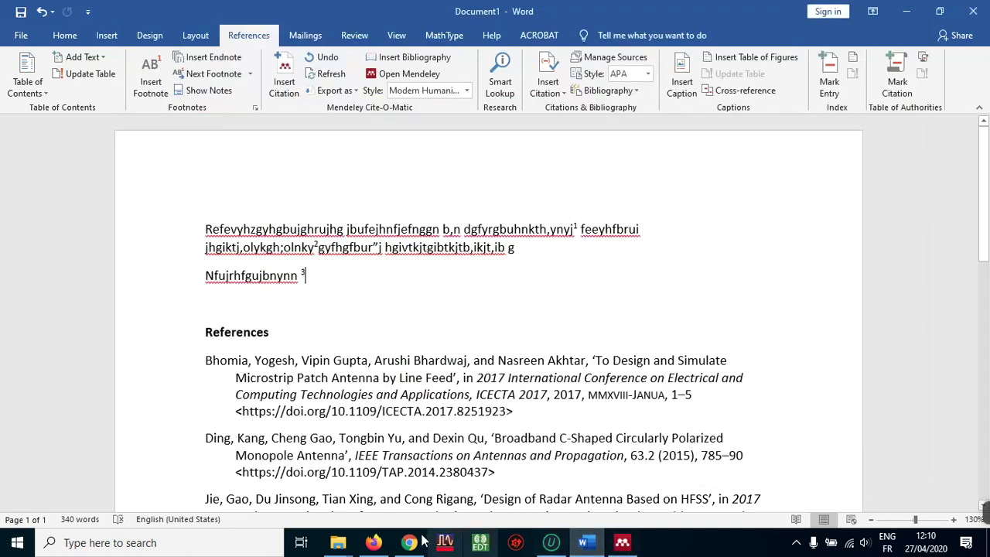
left_click(407, 542)
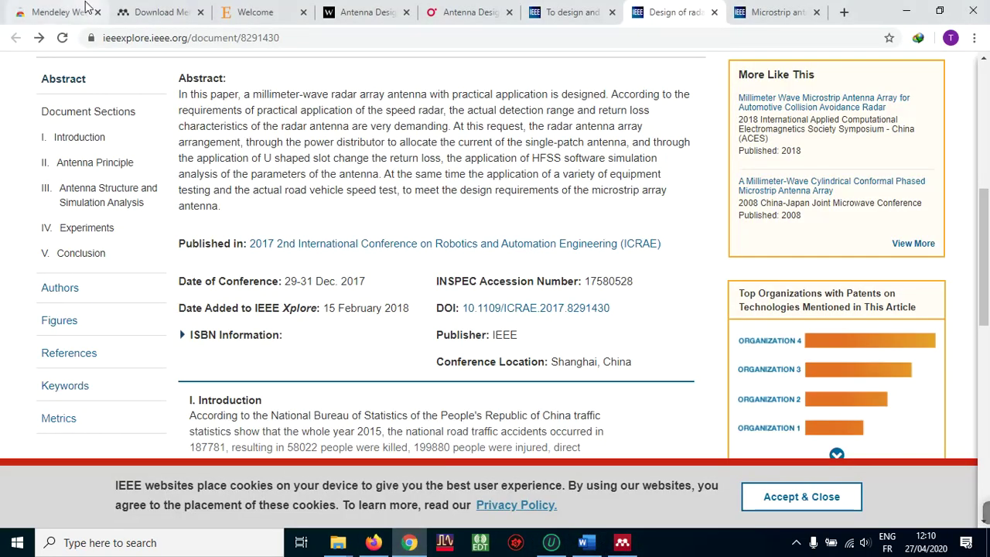
left_click(86, 12)
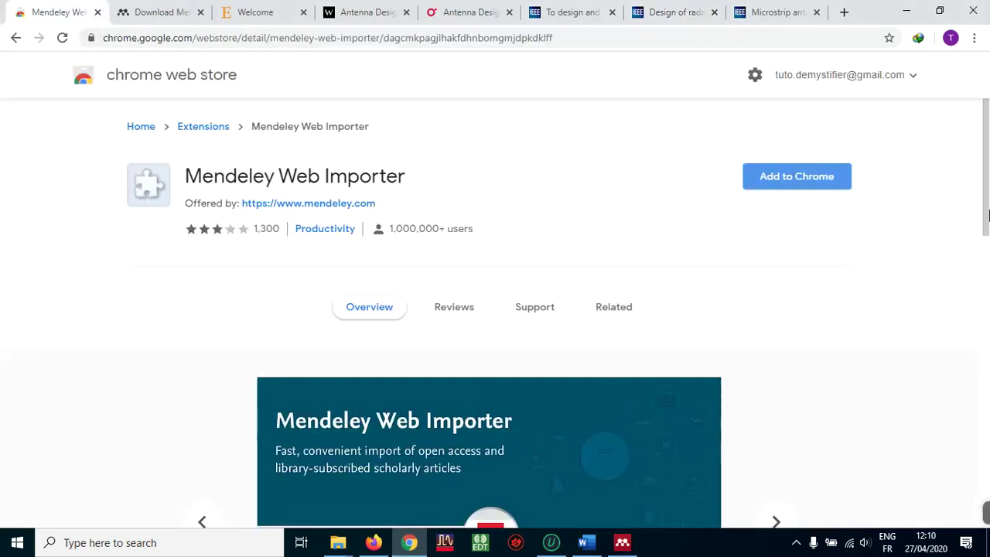
mouse_move(987, 215)
left_mouse_down()
mouse_move(987, 282)
mouse_move(988, 200)
left_mouse_up()
left_click(764, 186)
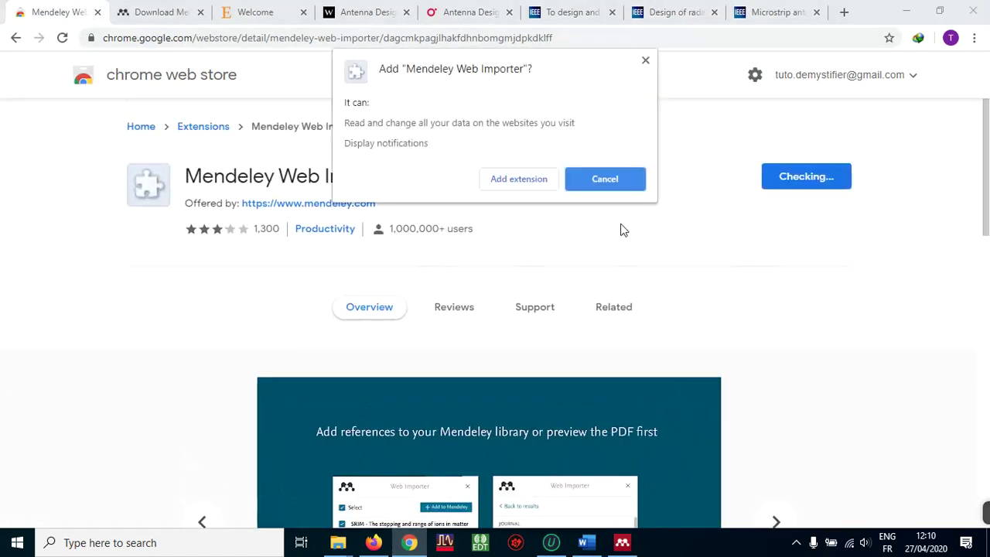
left_click(505, 179)
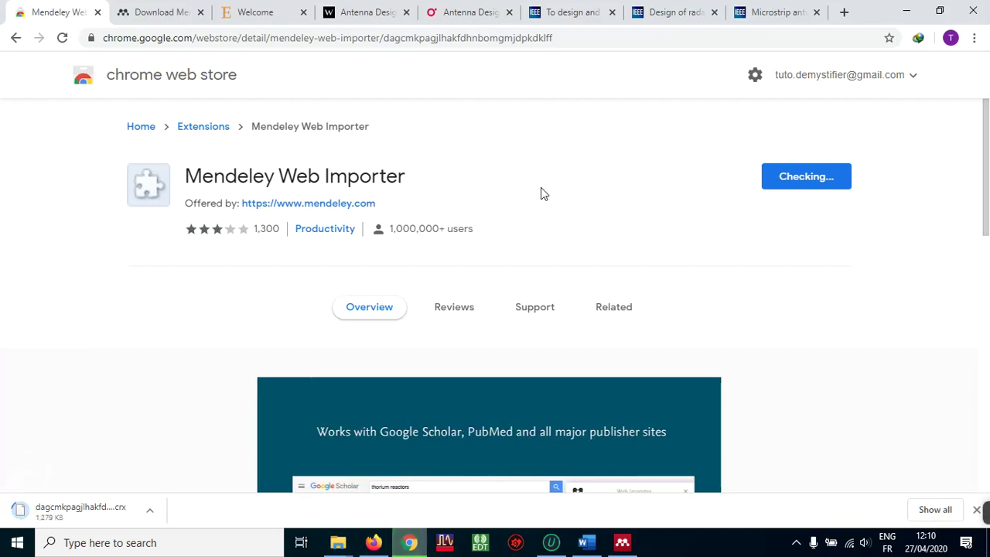
left_click(368, 15)
left_click(257, 16)
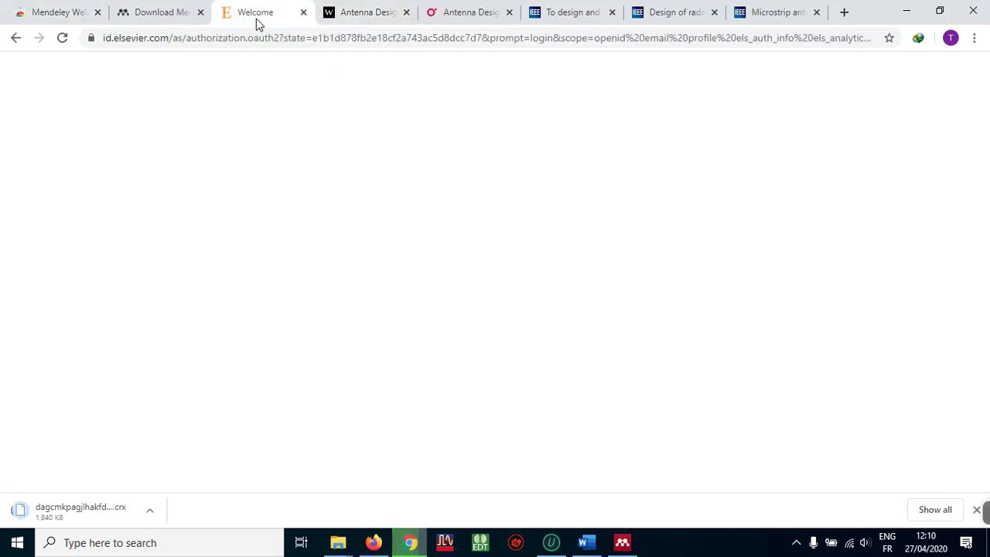
left_click(147, 17)
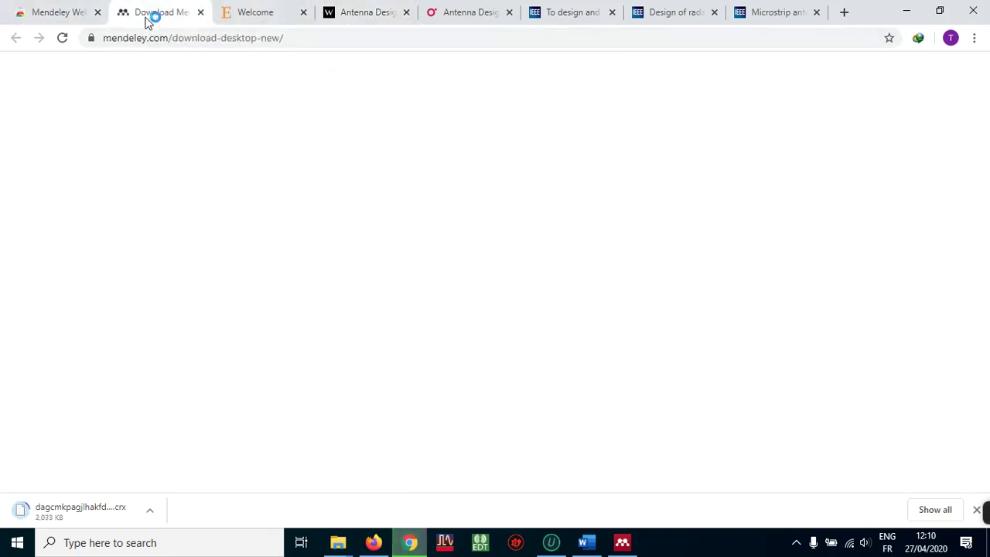
Switch to Mendeley Desktop, open a blank form for adding an entry manually, and return to the Web Importer store page in Chrome.
left_click(70, 10)
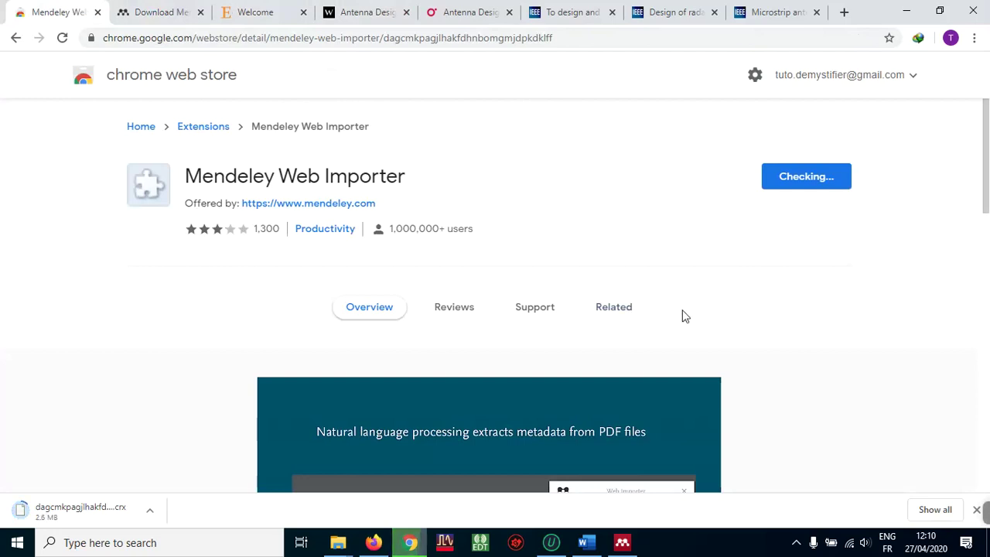
left_click(622, 542)
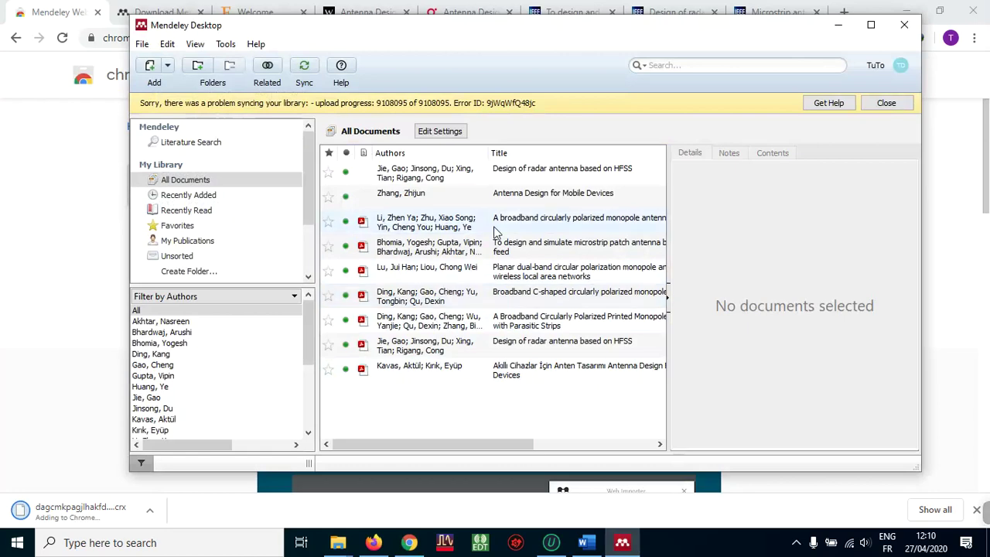
left_click(168, 66)
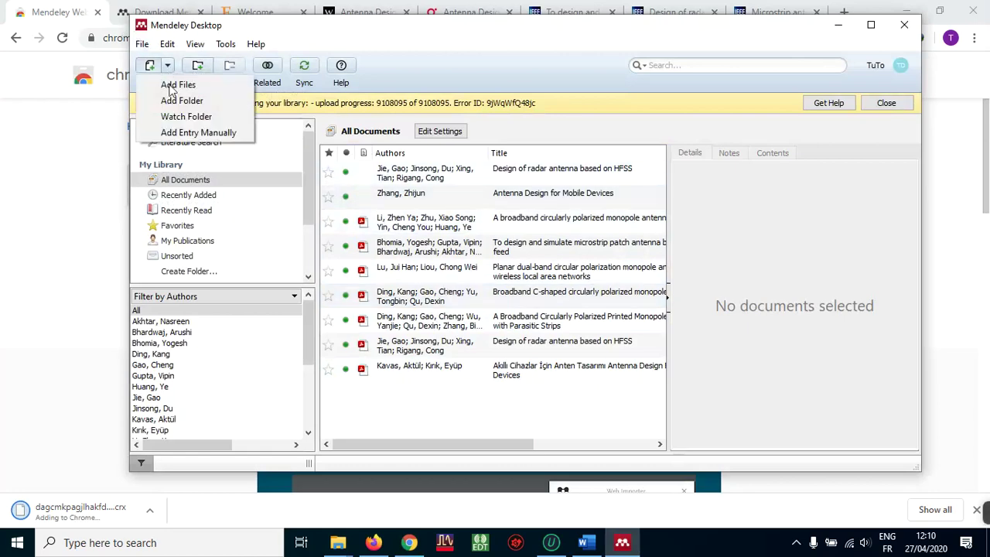
left_click(178, 132)
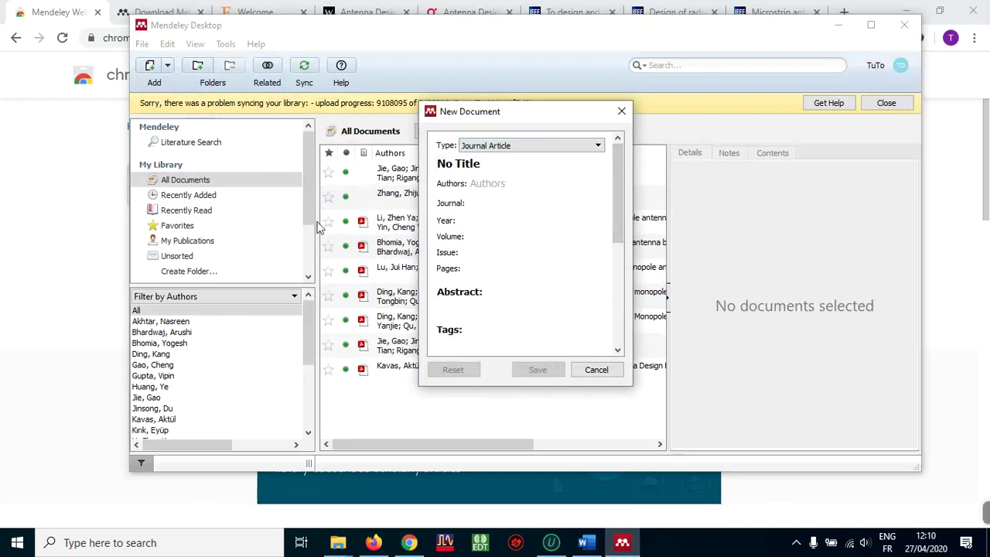
left_click(7, 195)
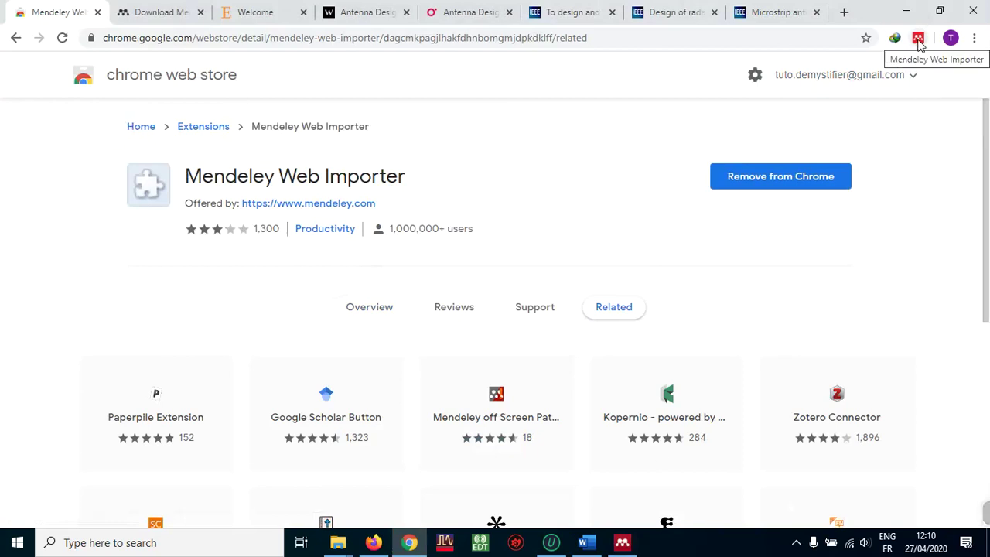
Open the Mendeley Web Importer on the Wiley page for Antenna Design for Mobile Devices and consent to the extension's data use.
left_click(357, 13)
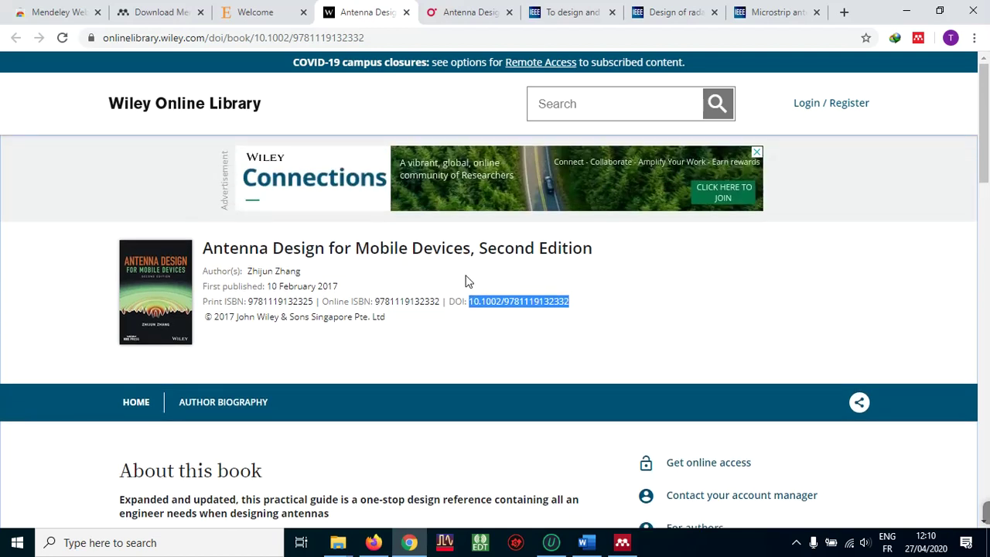
left_click(576, 308)
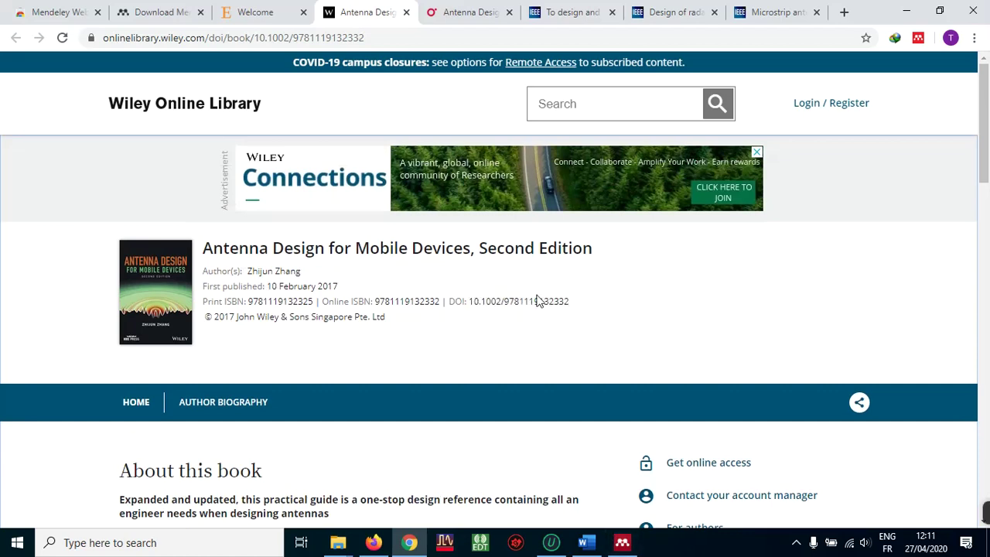
left_click(623, 542)
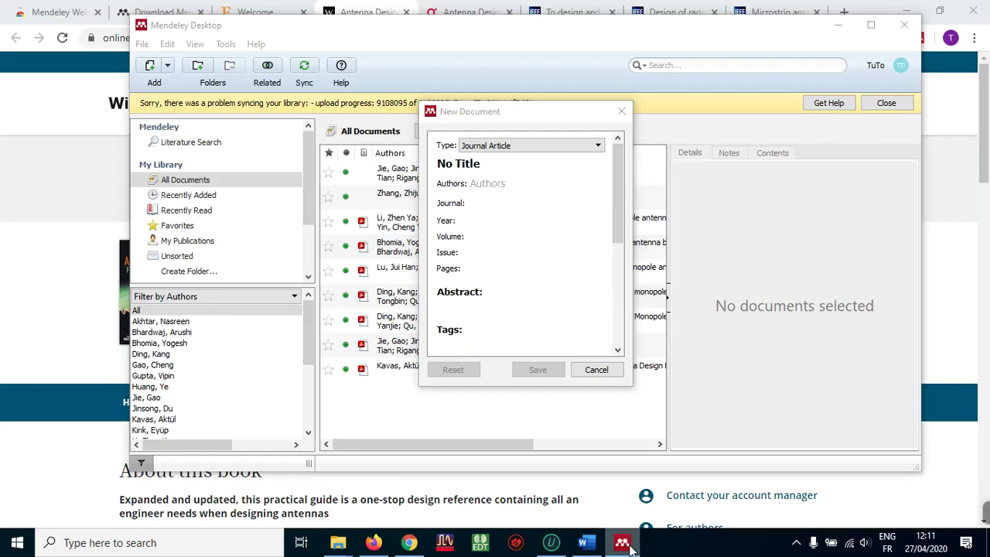
left_click(955, 284)
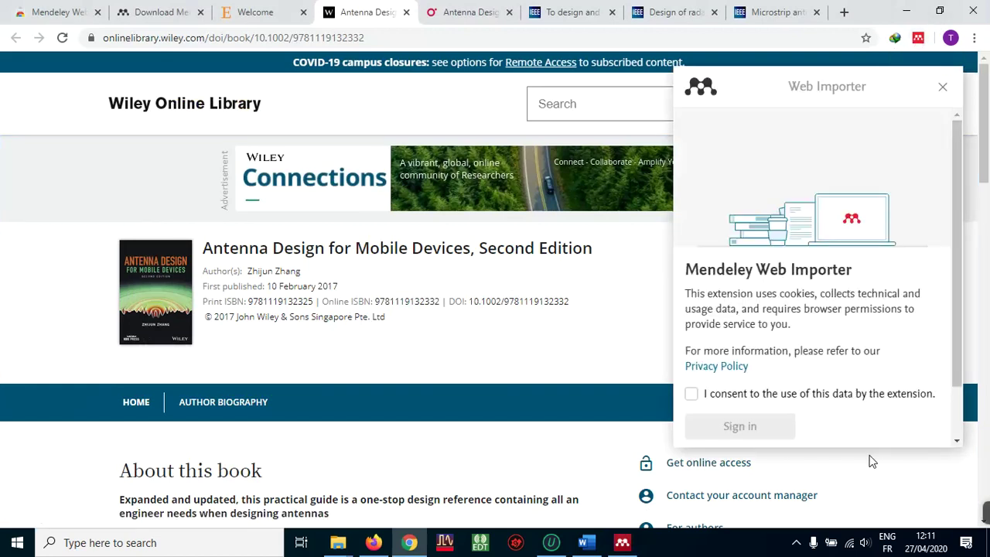
left_click(692, 397)
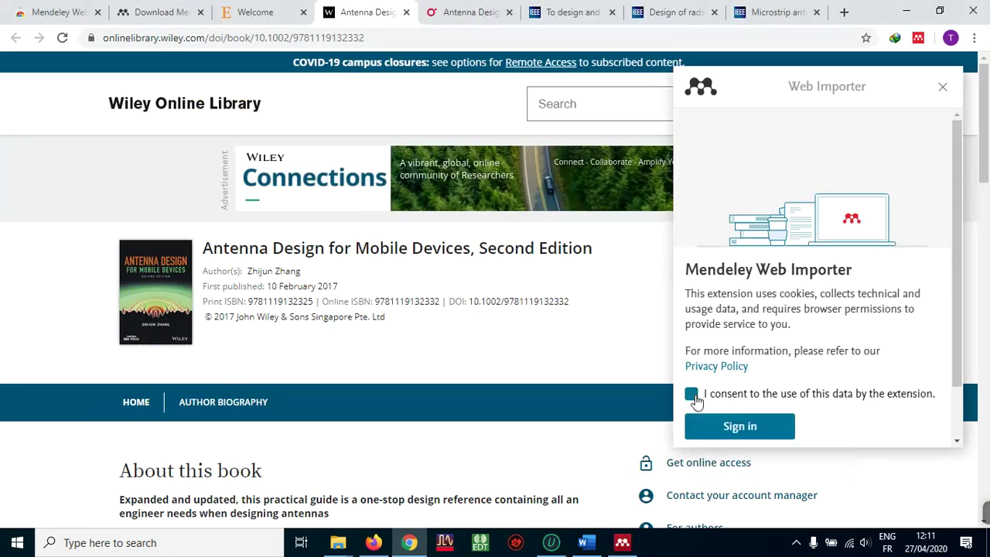
Try to sign in to the Web Importer with the account e-mail, and close the Elsevier sign-in window.
left_click(747, 428)
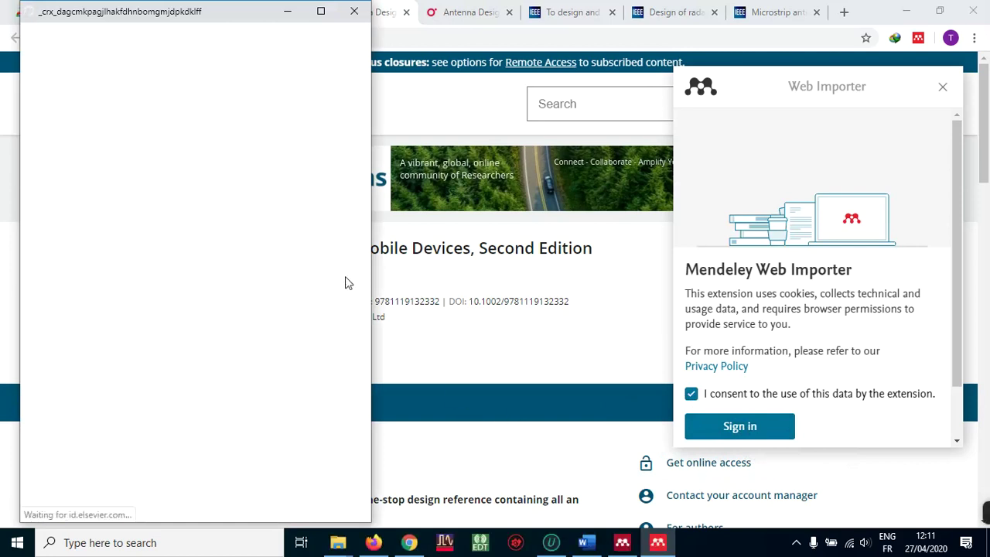
left_click(625, 542)
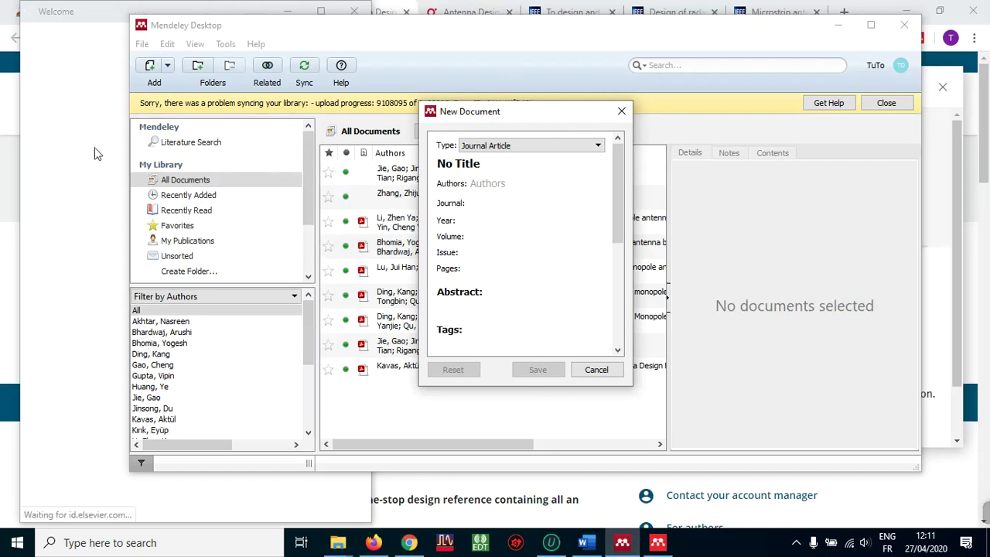
left_click(52, 163)
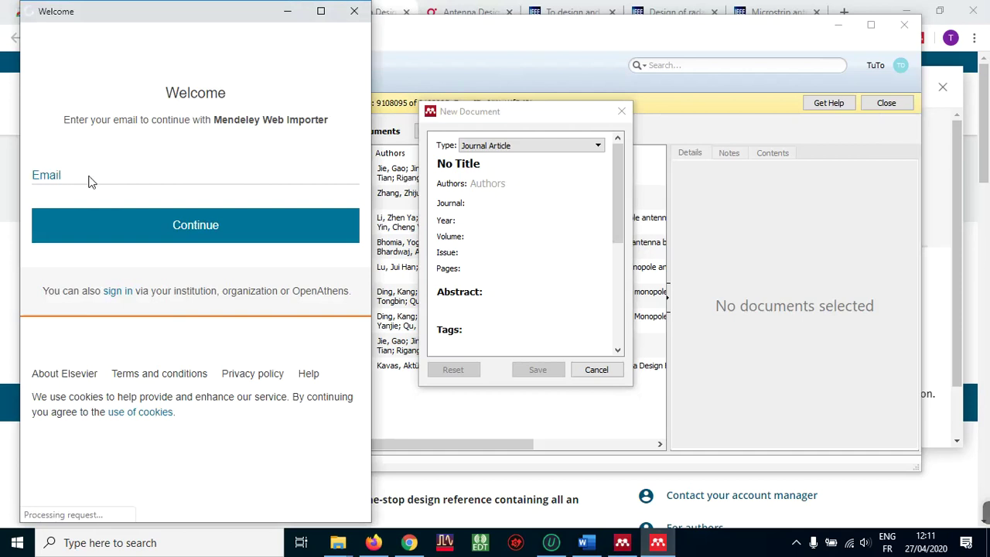
left_click(88, 178)
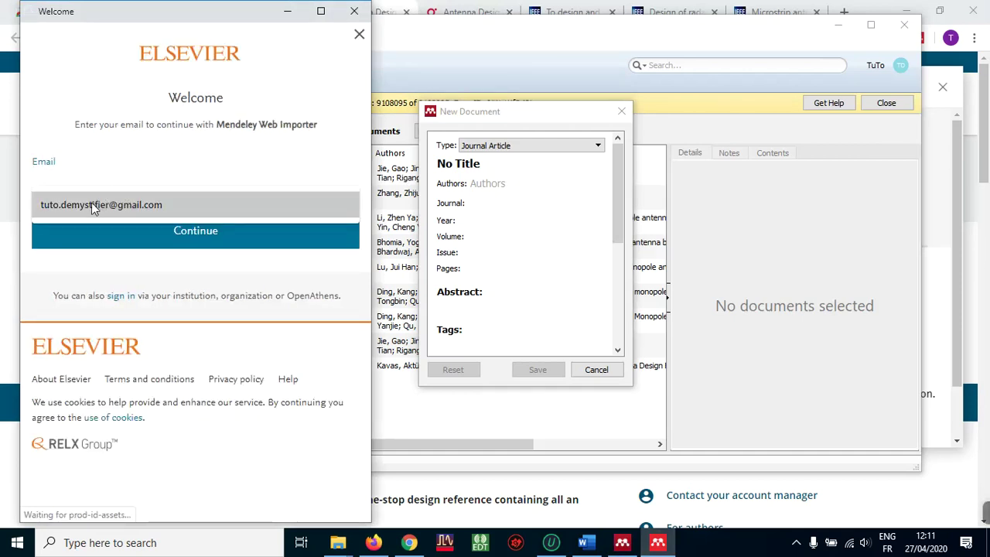
left_click(91, 205)
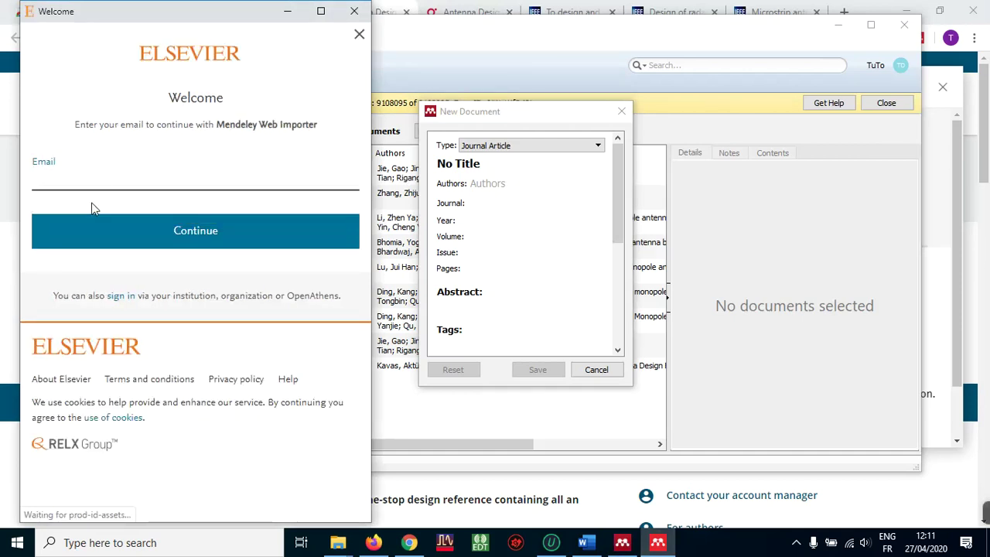
left_click(197, 237)
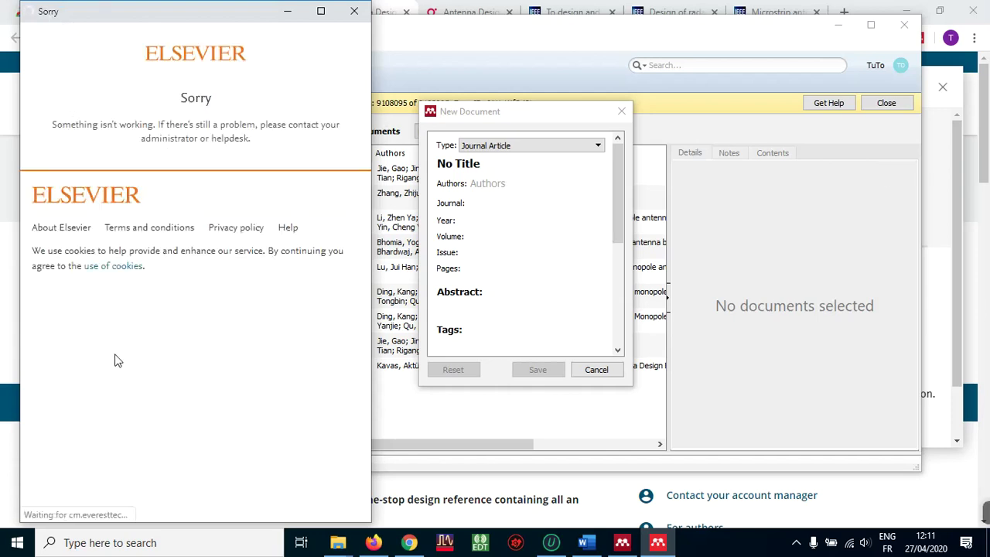
left_click(350, 12)
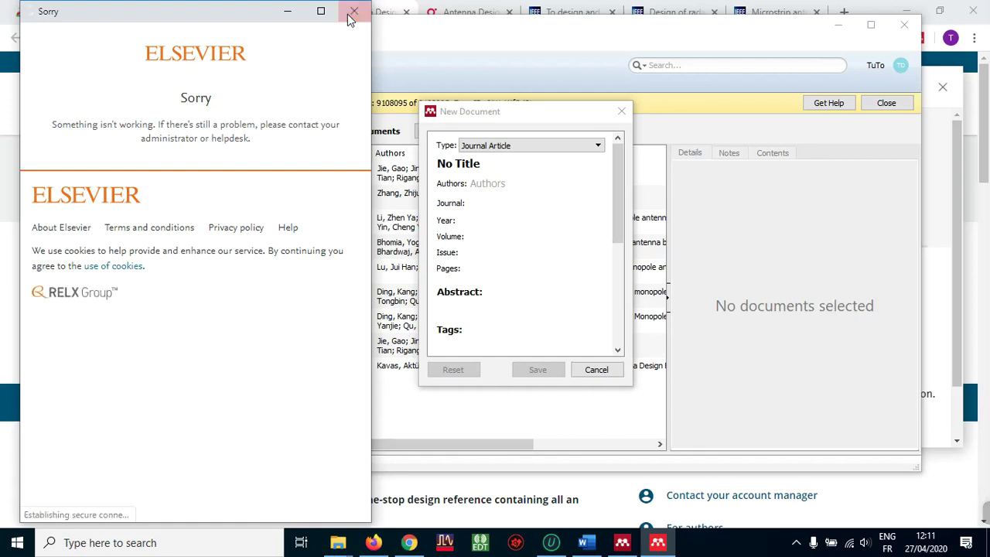
left_click(409, 542)
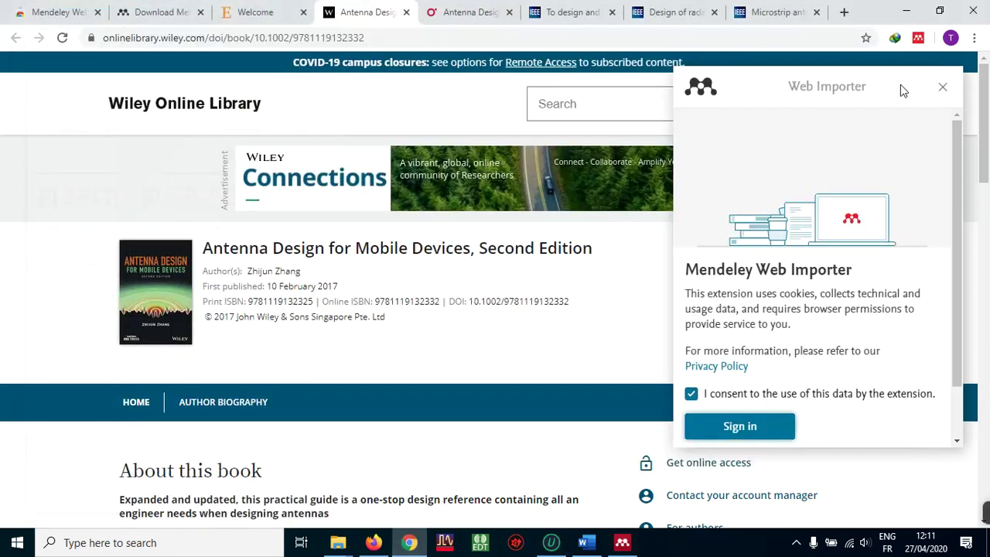
Sign in to the Mendeley Web Importer by entering the account e-mail and the account password.
left_click(727, 430)
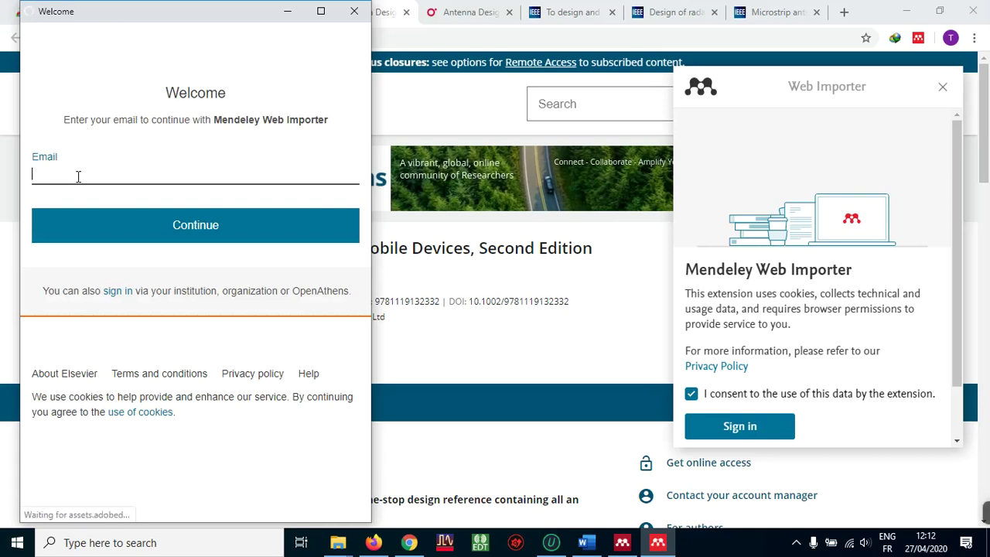
left_click(78, 177)
left_click(99, 206)
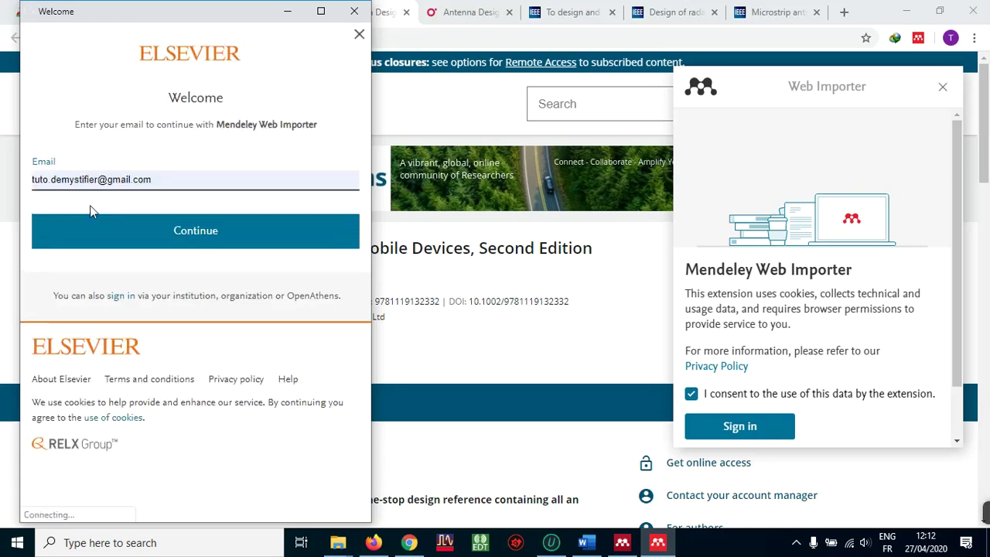
left_click(181, 241)
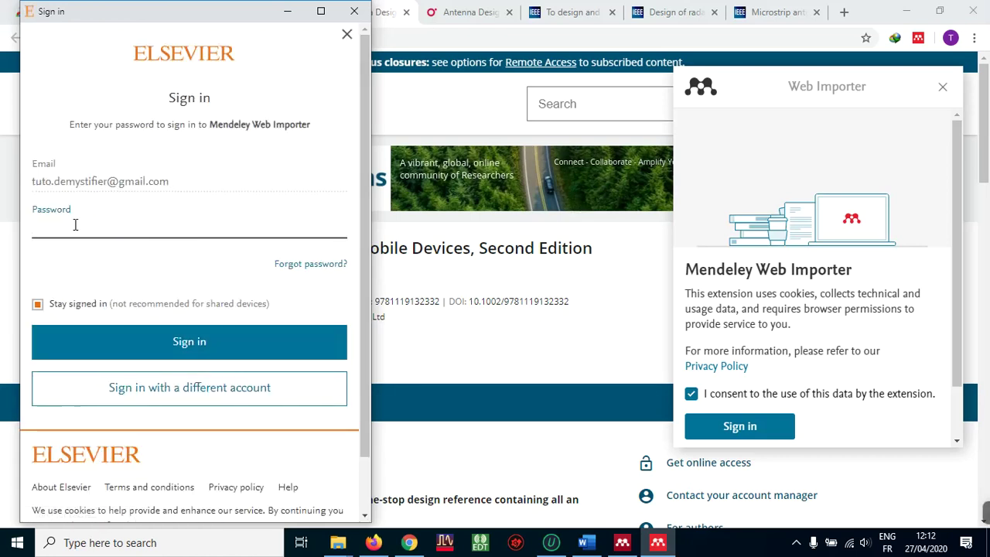
type("•••••")
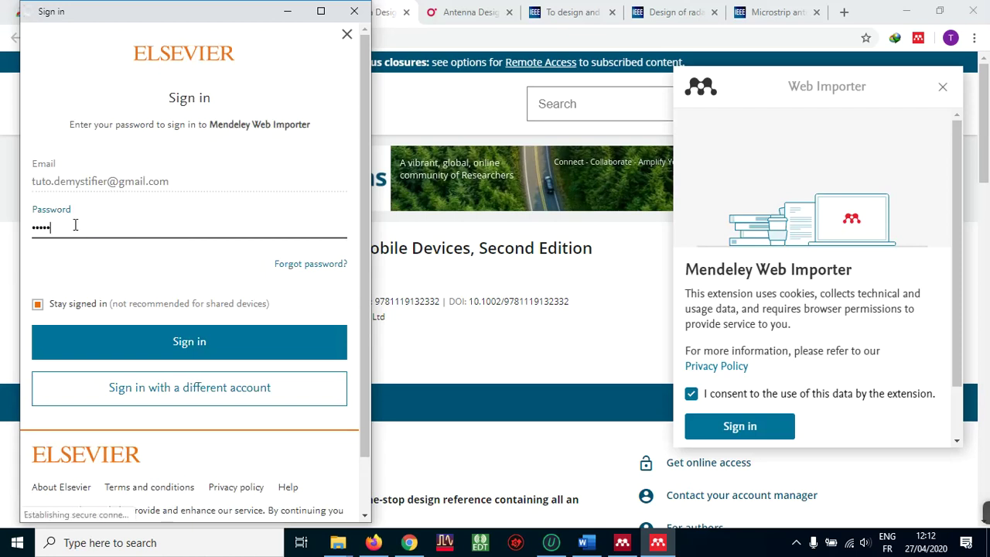
type("••")
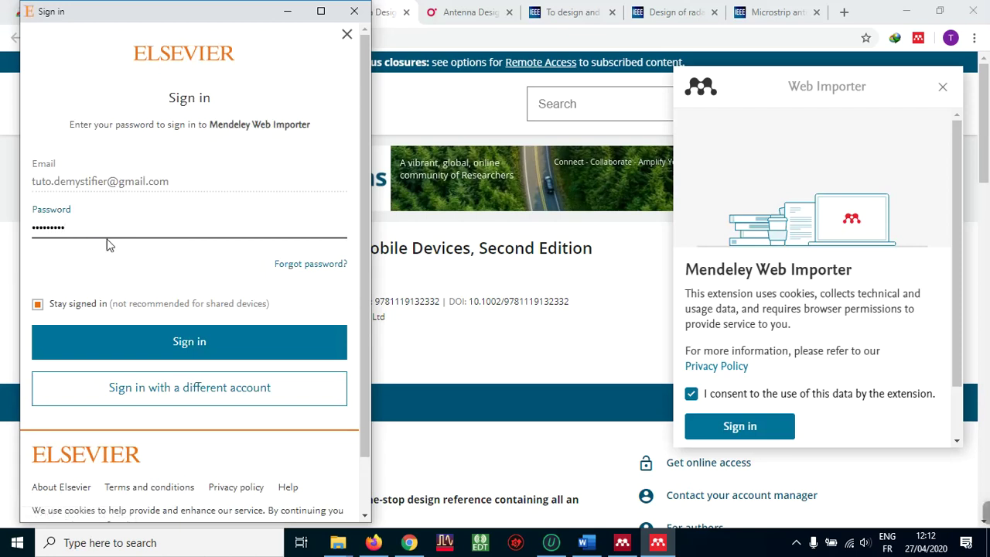
left_click(155, 349)
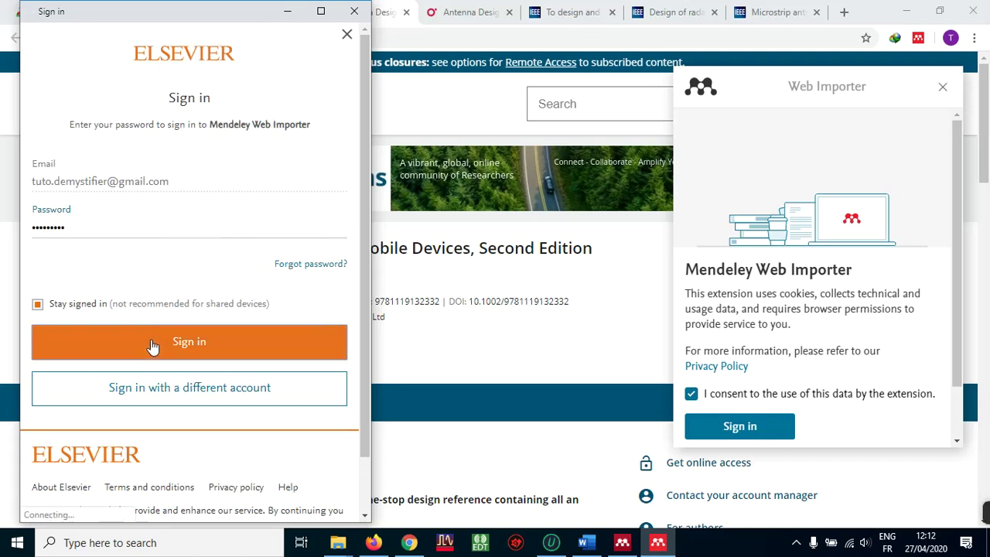
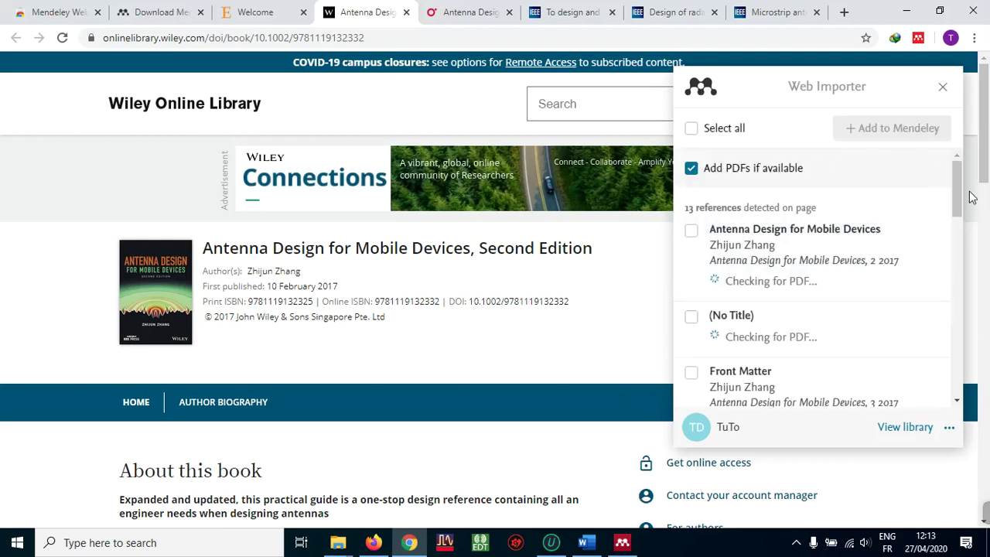
Add the Antenna Design for Mobile Devices reference through the Web Importer and sync Mendeley Desktop to check the imported book entry.
left_click(691, 232)
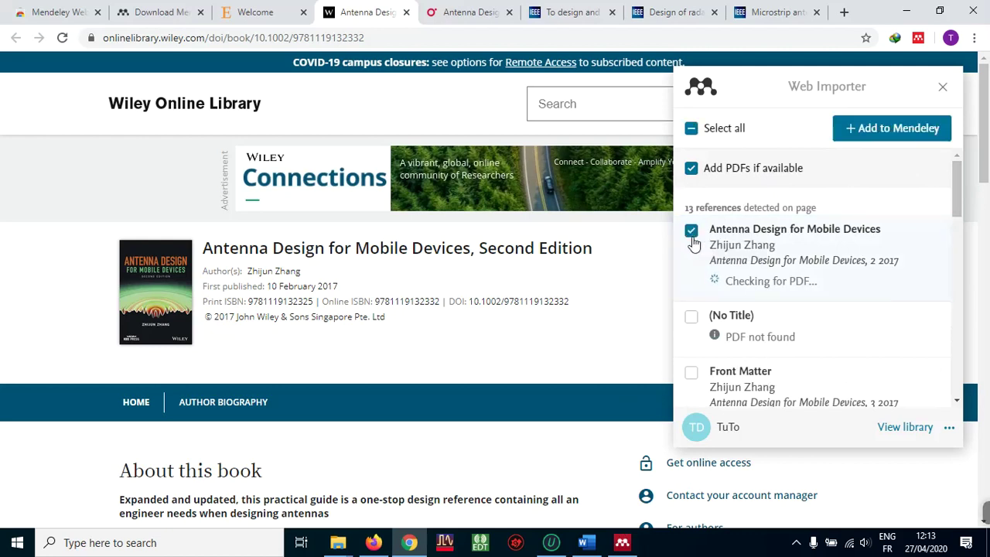
left_click(866, 131)
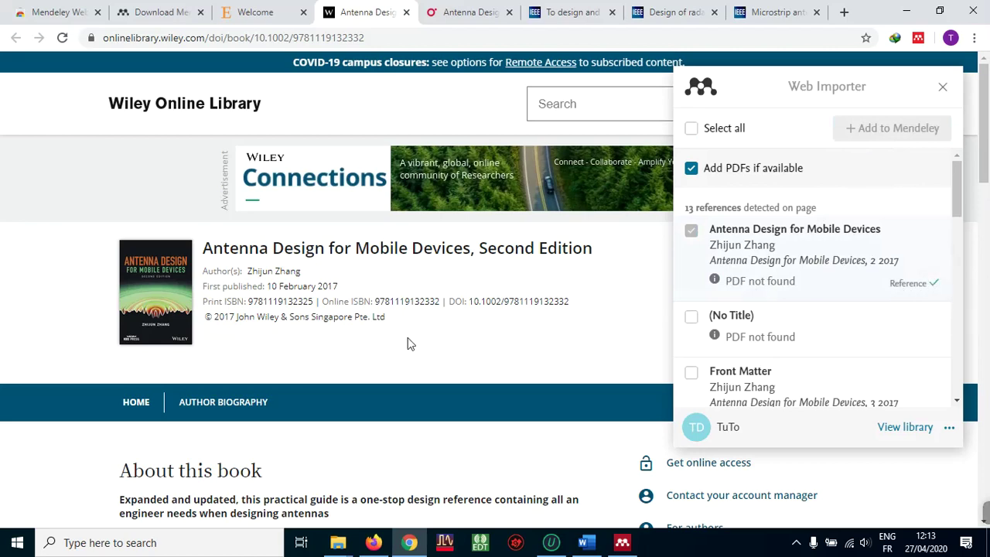
left_click(628, 543)
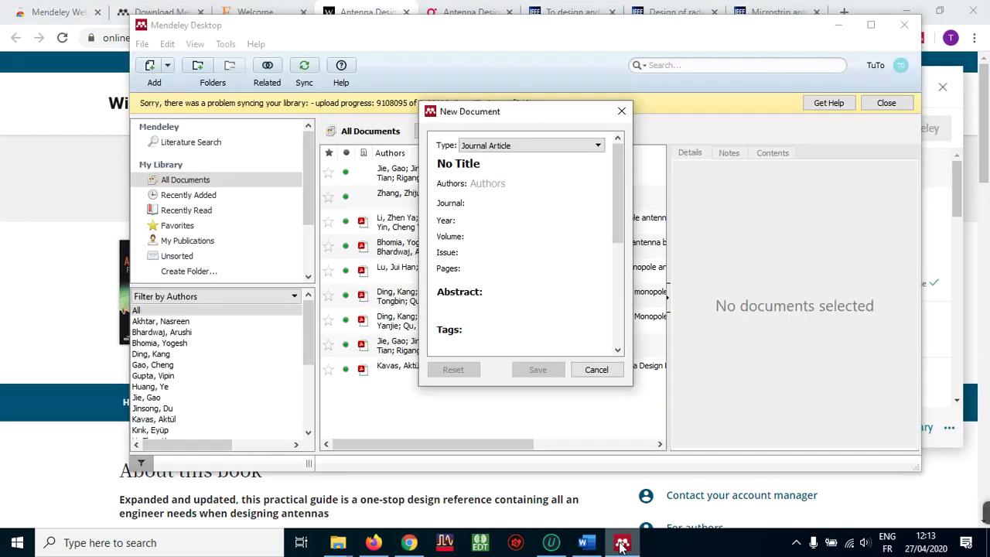
left_click(596, 370)
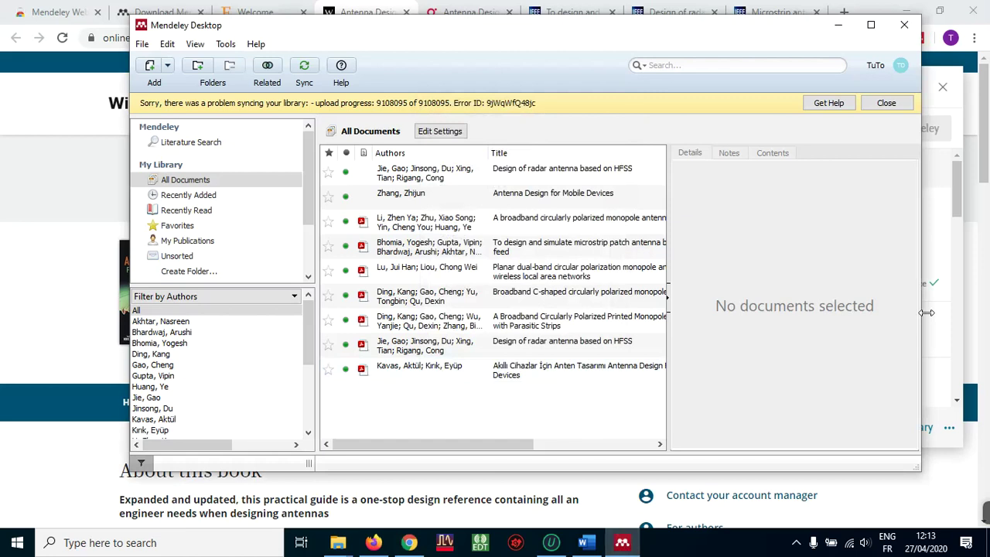
left_click(303, 68)
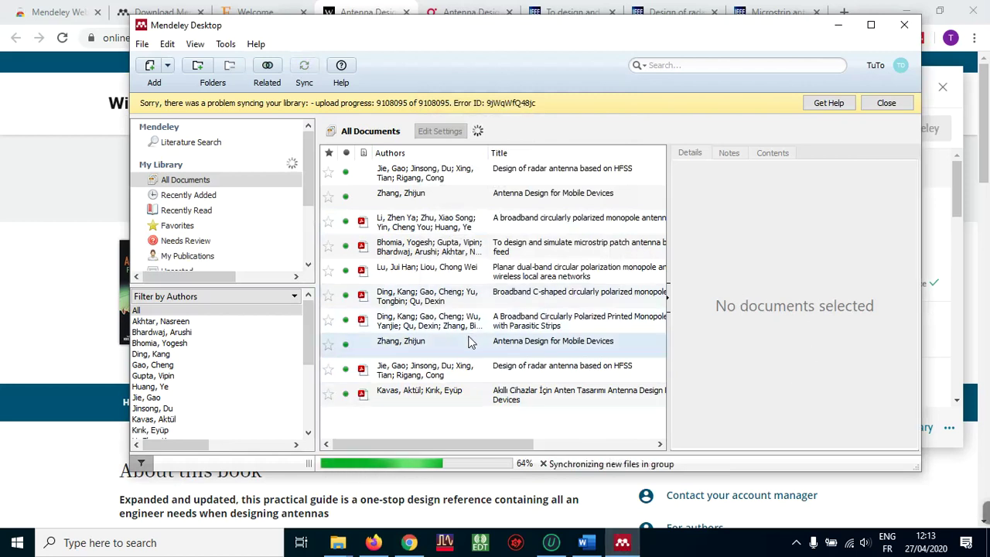
left_click(421, 354)
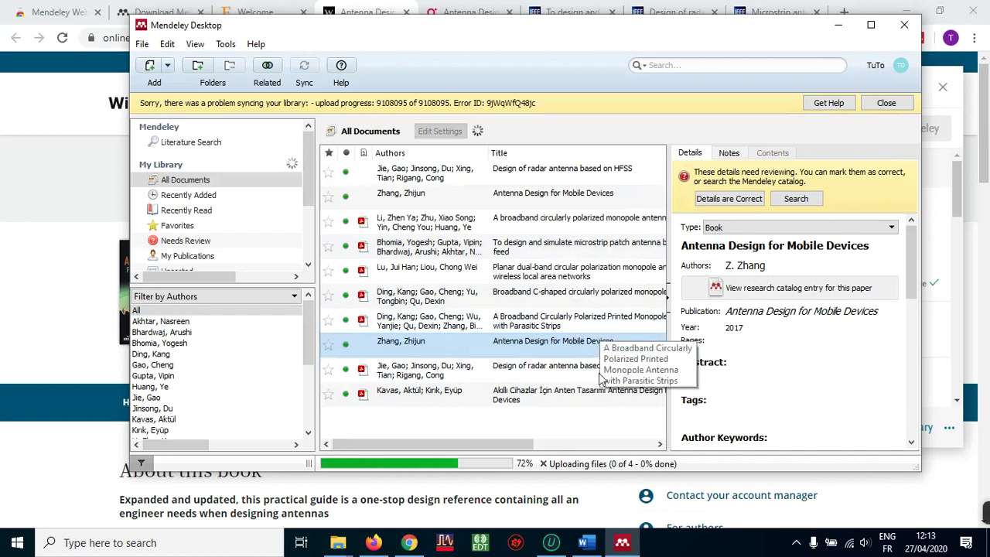
Switch to Chrome and open the Web Importer on the IEEE Xplore page "To design and simulate microstrip patch antenna by line feed".
left_click(410, 544)
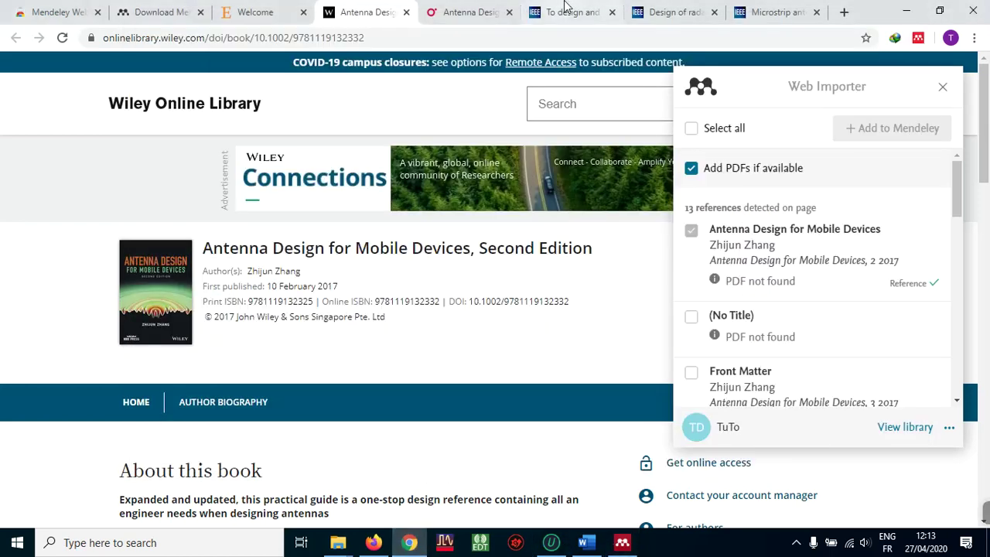
left_click(469, 10)
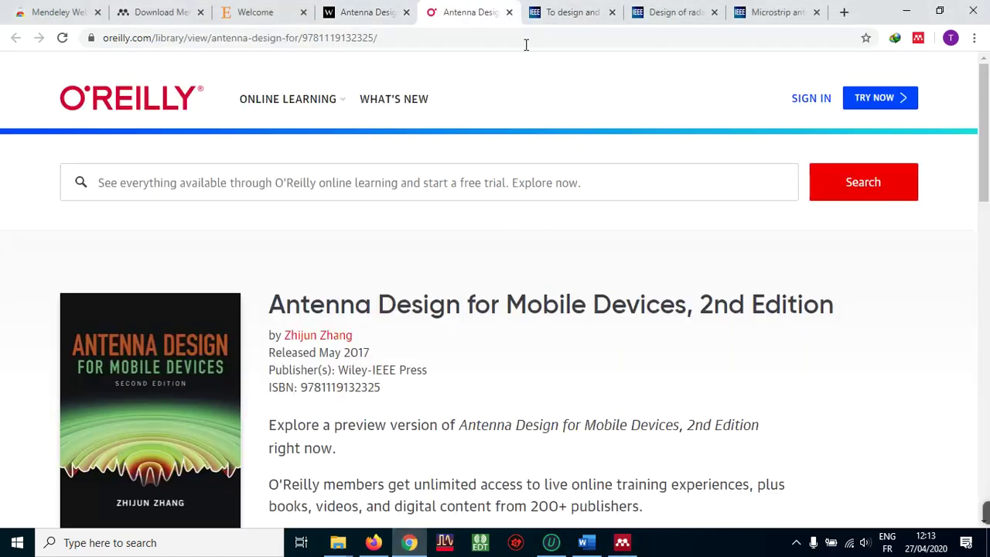
left_click(564, 12)
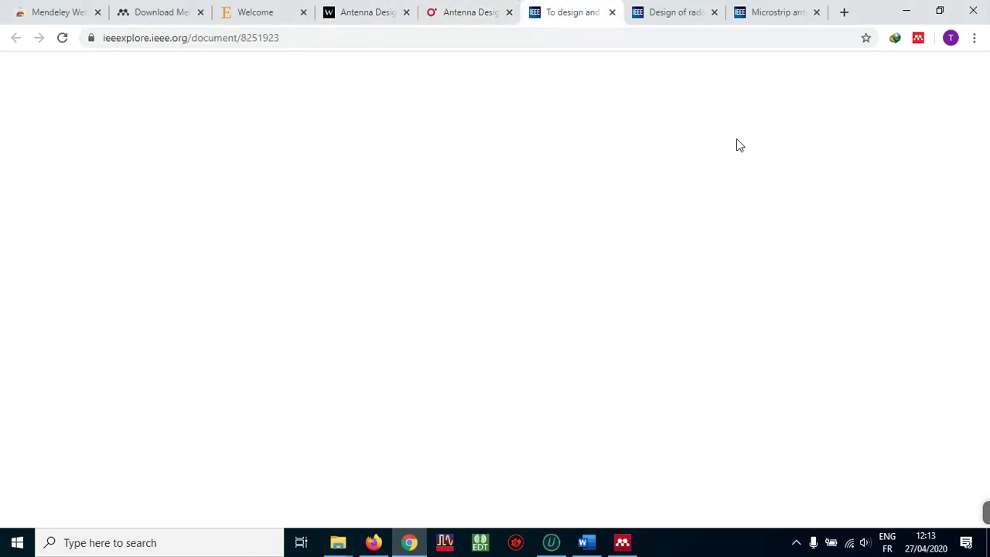
scroll(647, 195, "up", 5)
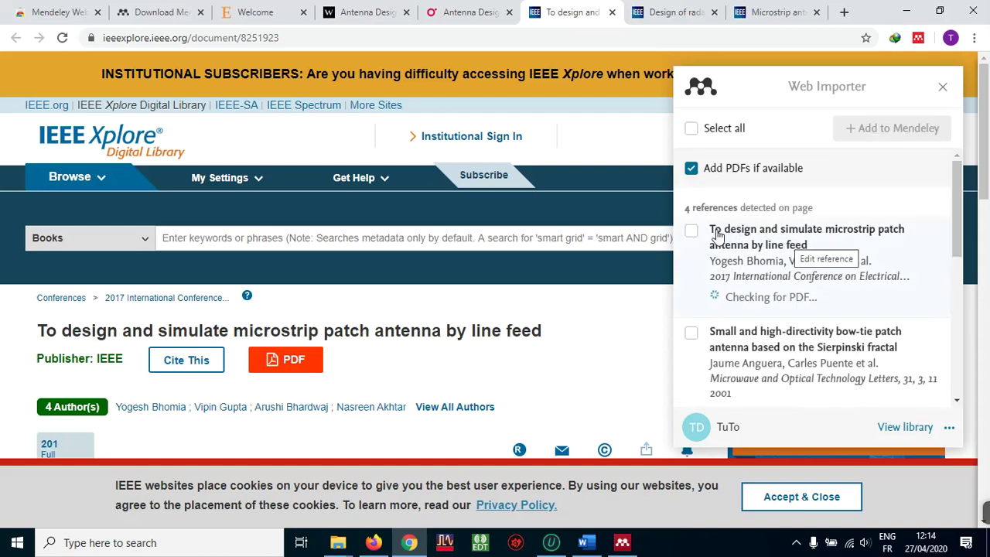
Add "To design and simulate microstrip patch antenna by line feed" through the Web Importer and view the library in a maximized Mendeley Desktop.
left_click(692, 232)
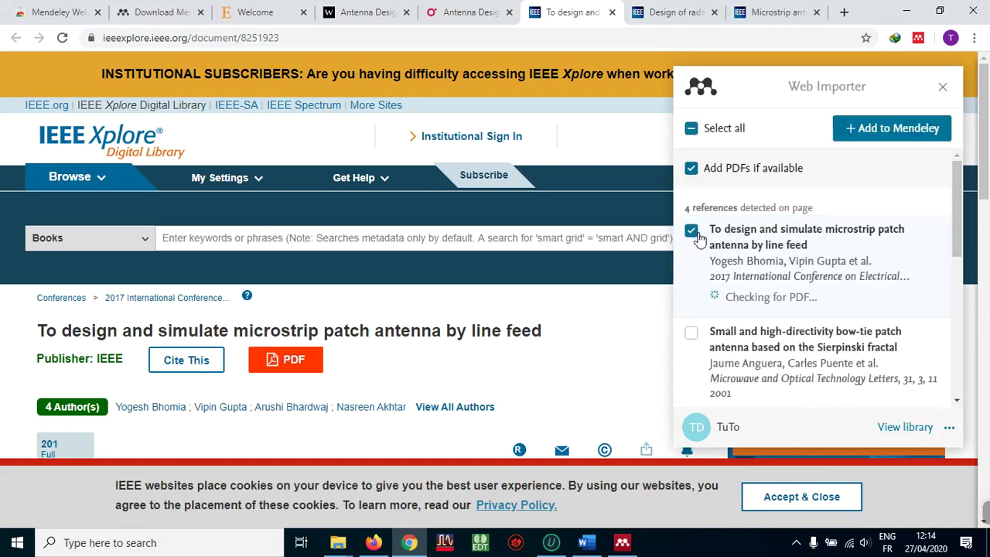
left_click(896, 129)
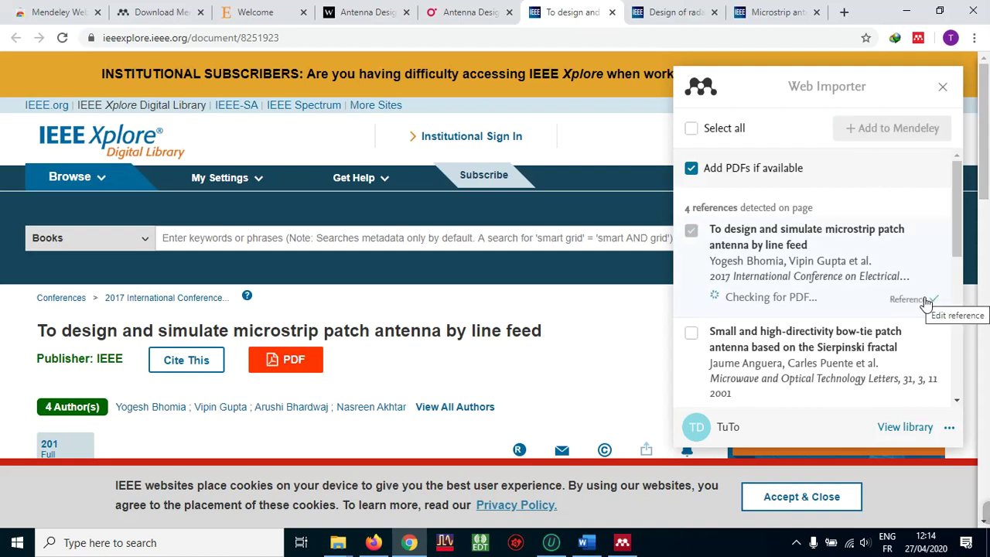
left_click(623, 543)
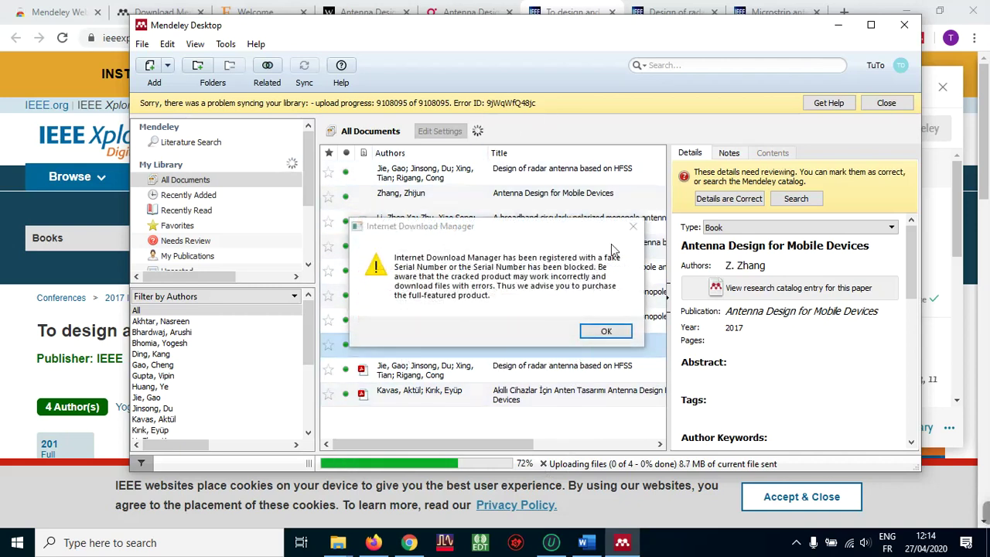
left_click(633, 227)
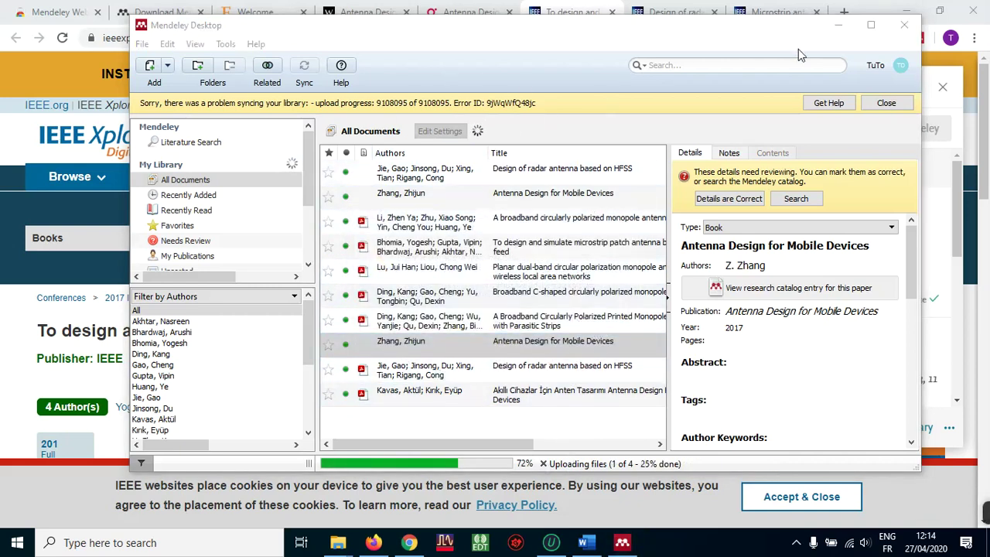
left_click(870, 25)
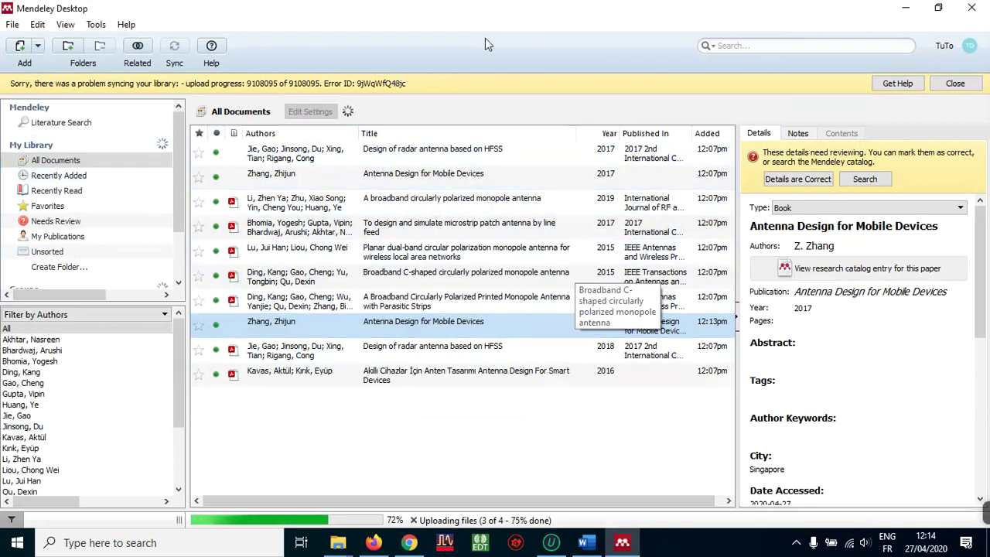
Switch to Chrome and try to continue the Elsevier sign-in for Mendeley with the already filled-in account e-mail.
left_click(408, 542)
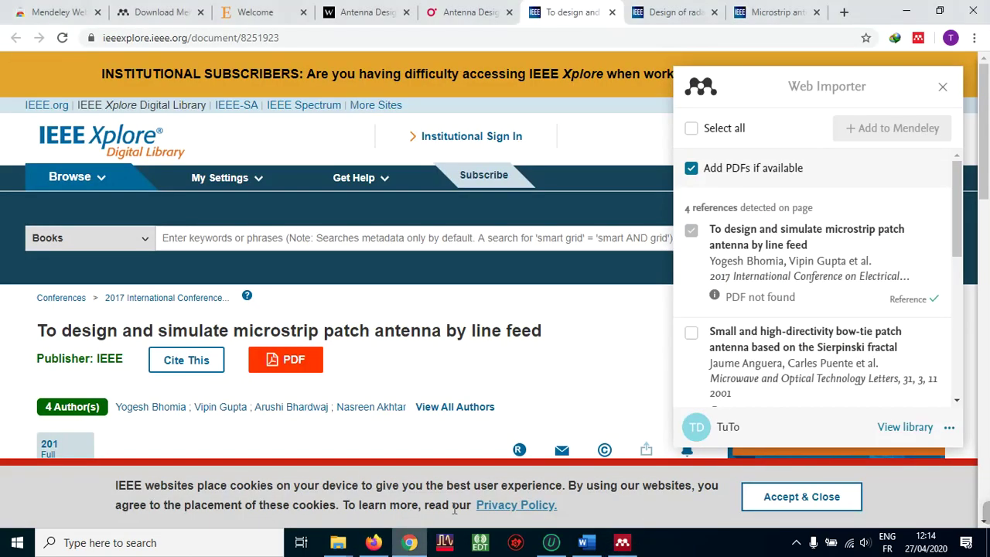
left_click(248, 11)
left_click(135, 10)
left_click(269, 12)
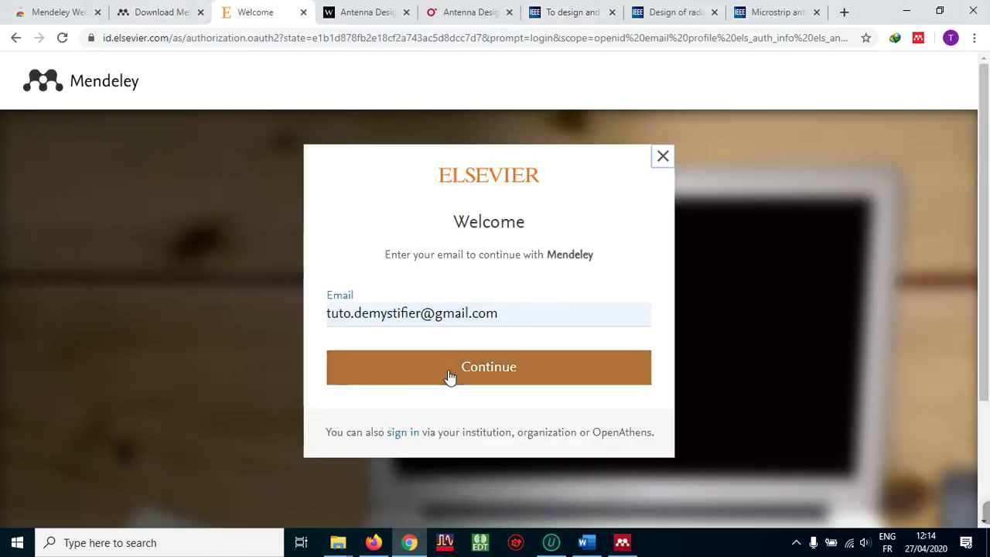
left_click(459, 369)
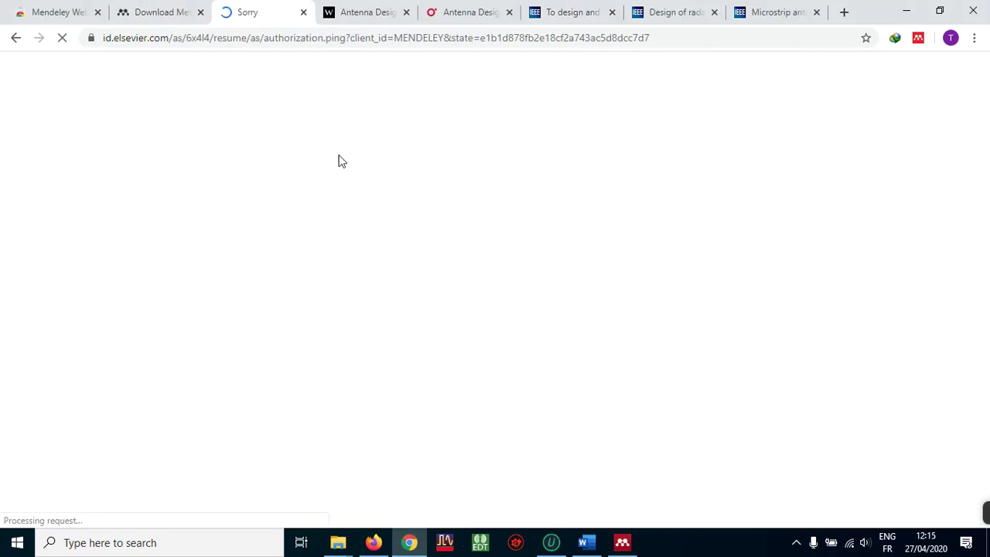
Search the web for "mendeley desktop" from the page showing the Elsevier sign-in.
left_click(320, 38)
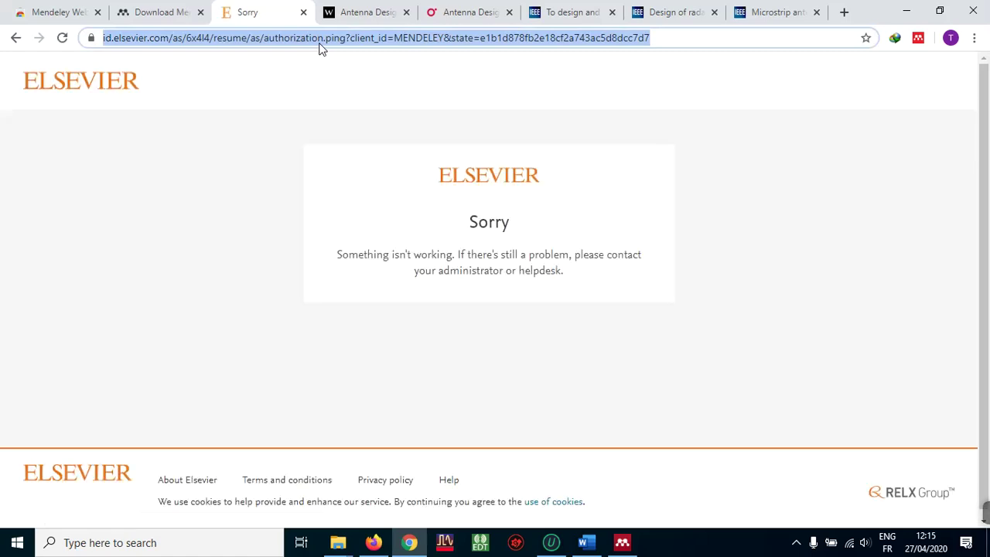
type("man")
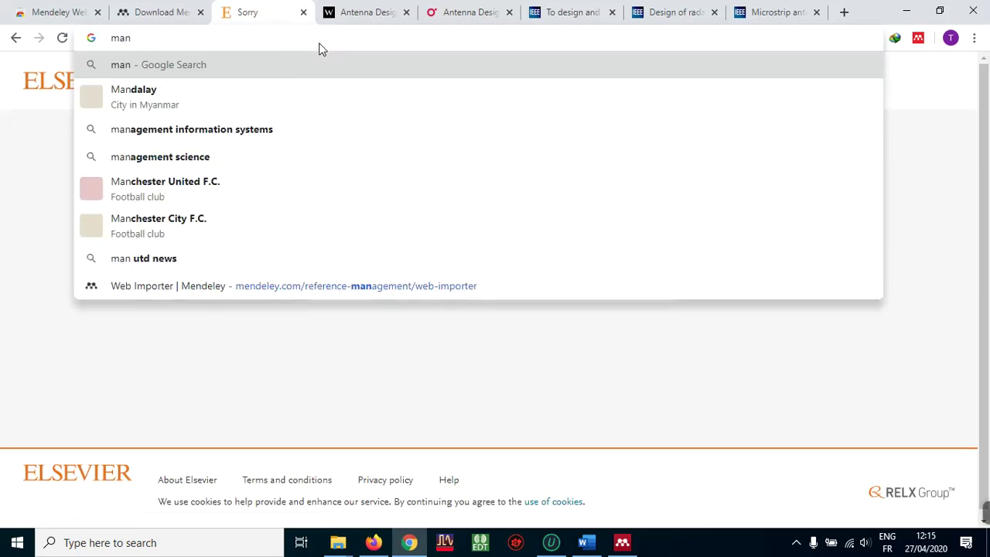
key("BackSpace")
key("BackSpace")
key("BackSpace")
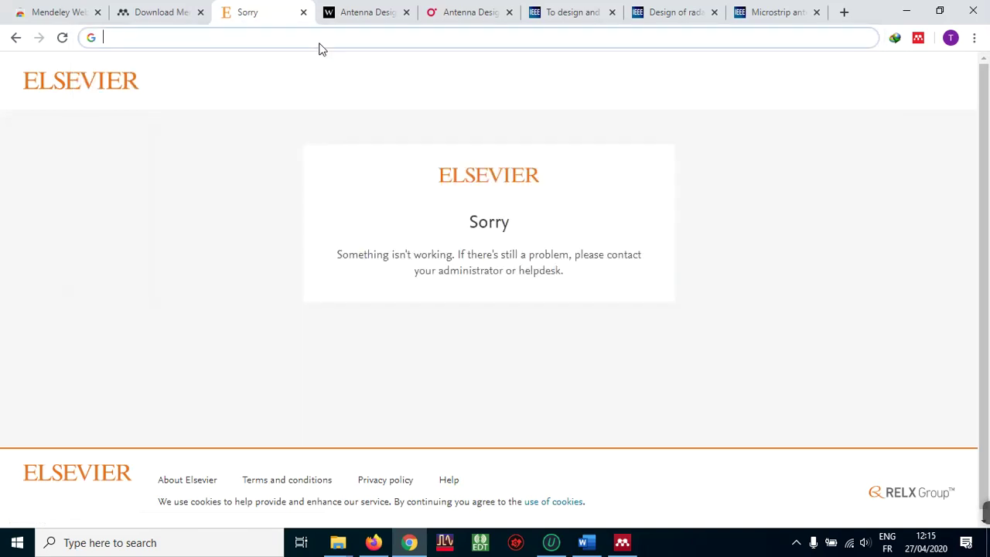
type("mende")
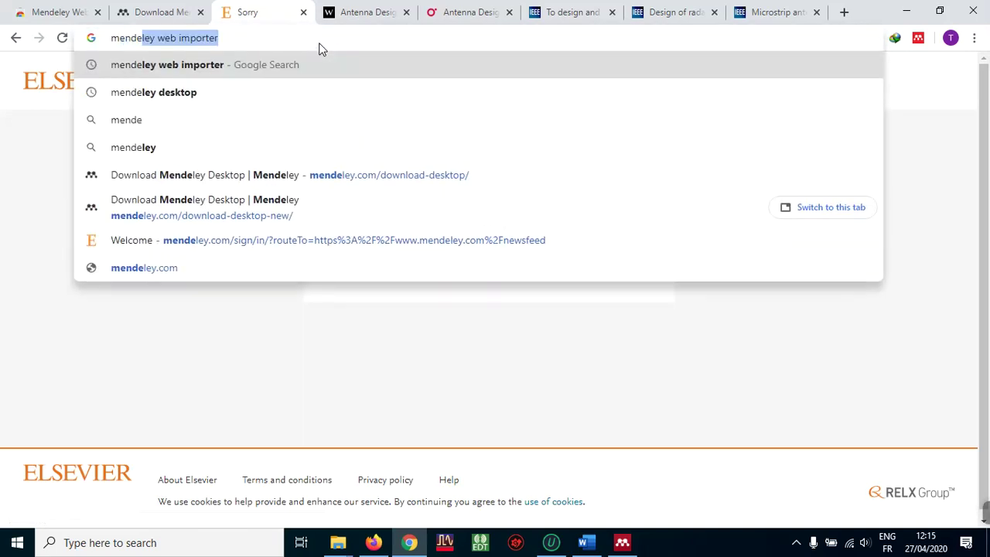
left_click(164, 100)
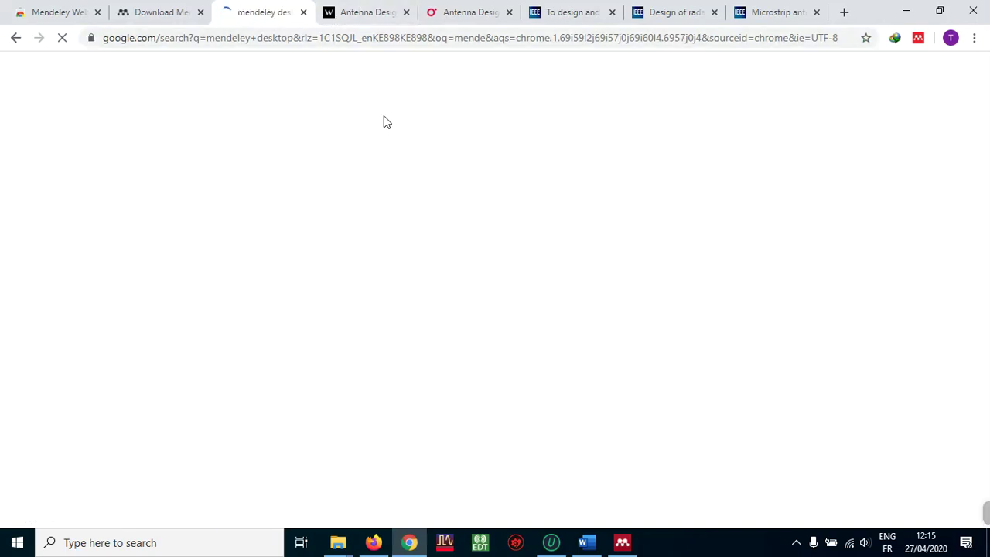
Sign in from the Mendeley download page to open the online library, and dismiss its welcome window and the Add and Create tip.
left_click(617, 542)
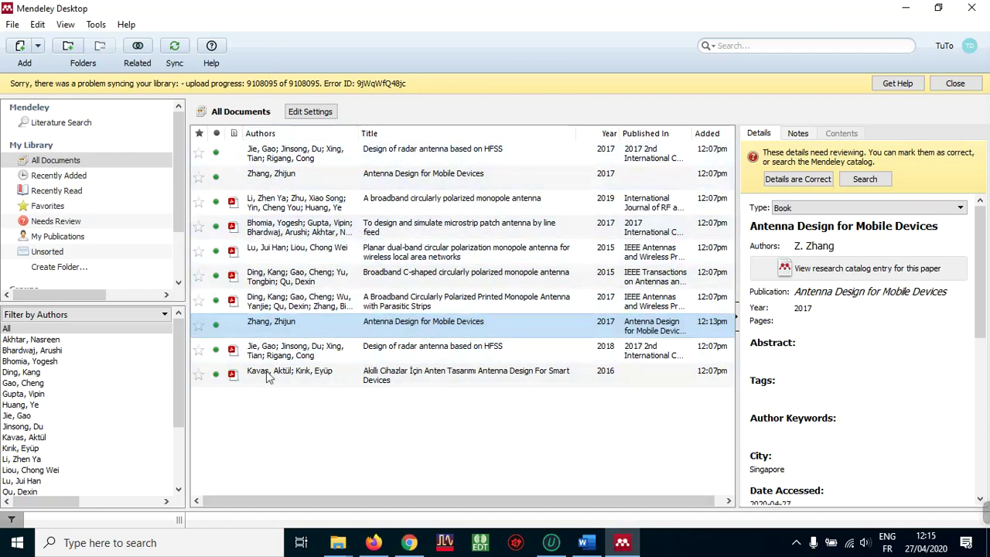
key("alt+Tab")
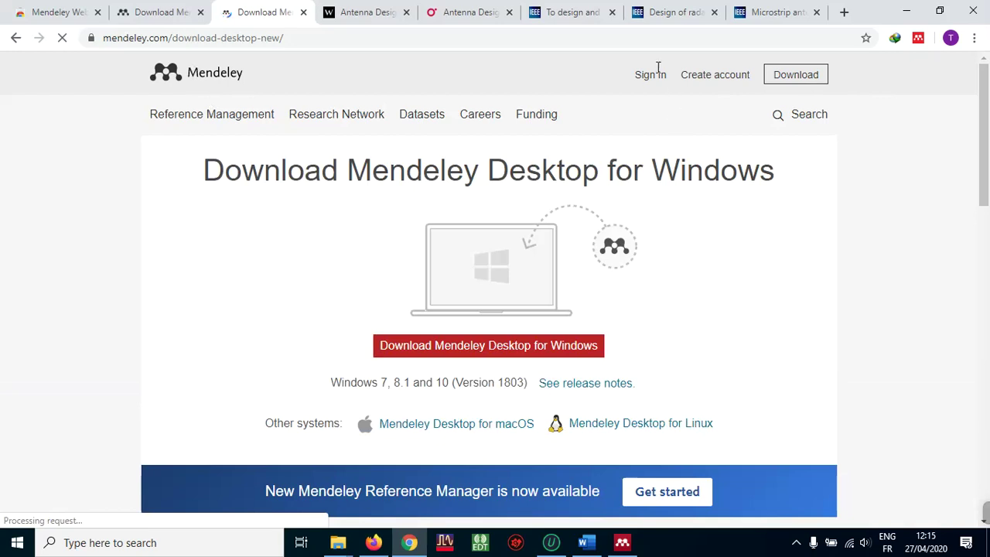
left_click(656, 77)
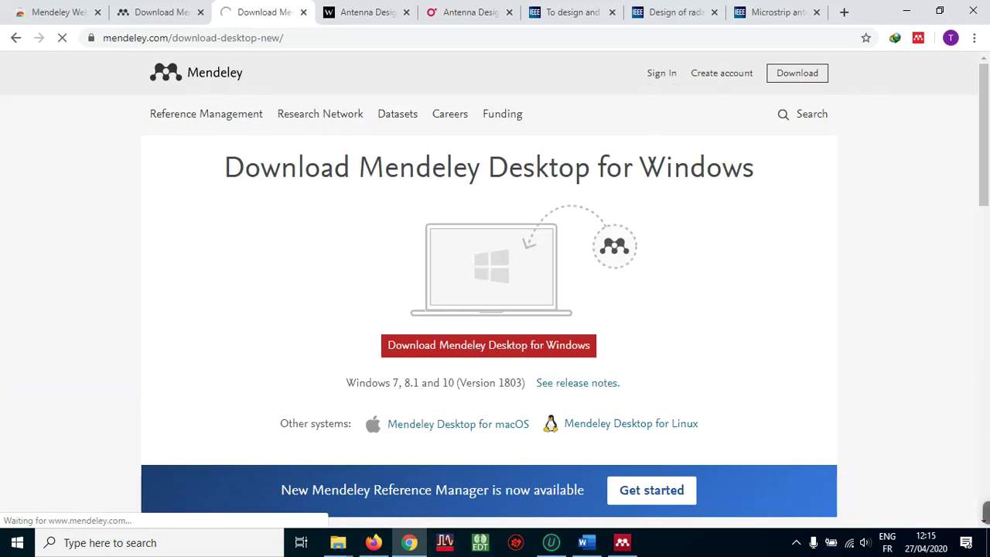
left_click(624, 544)
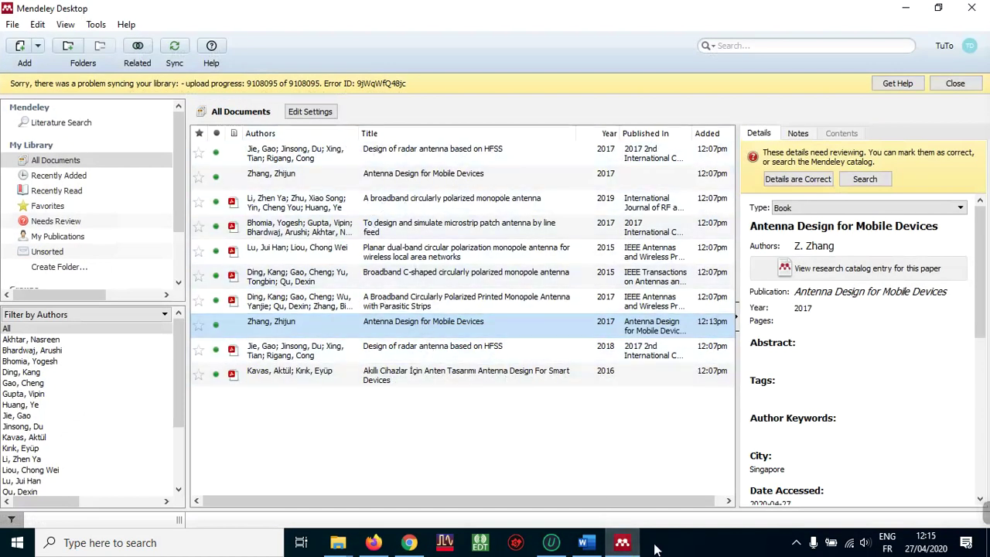
left_click(624, 552)
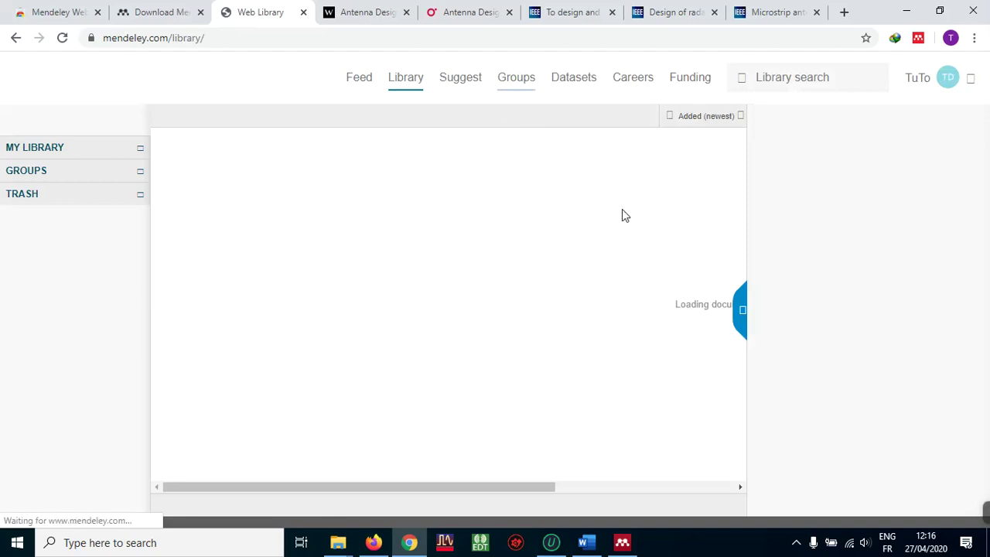
left_click(621, 544)
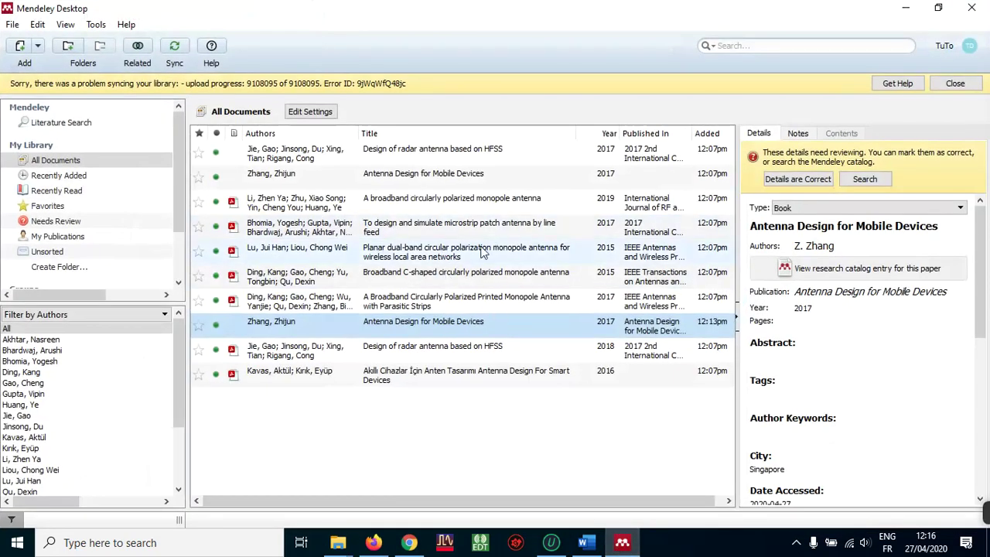
left_click(626, 545)
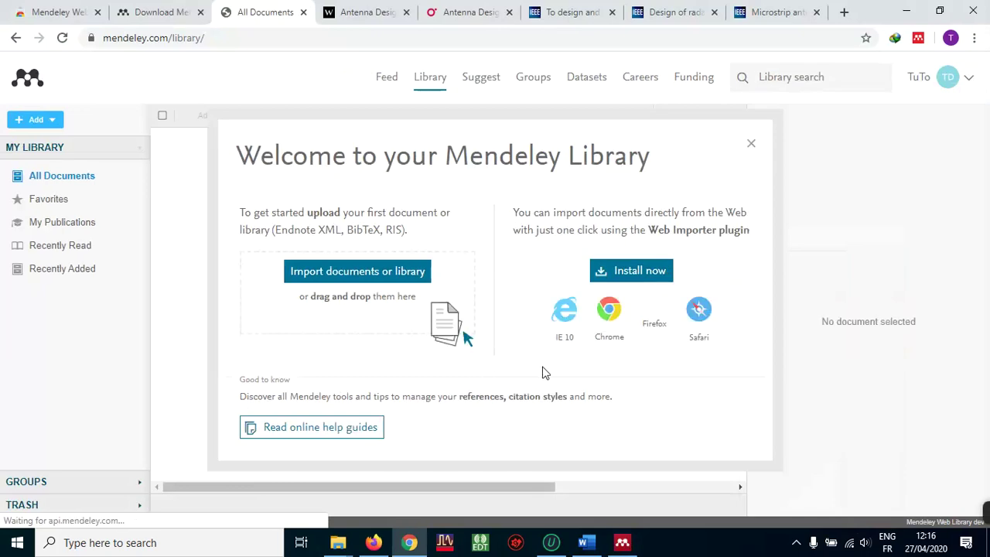
left_click(750, 147)
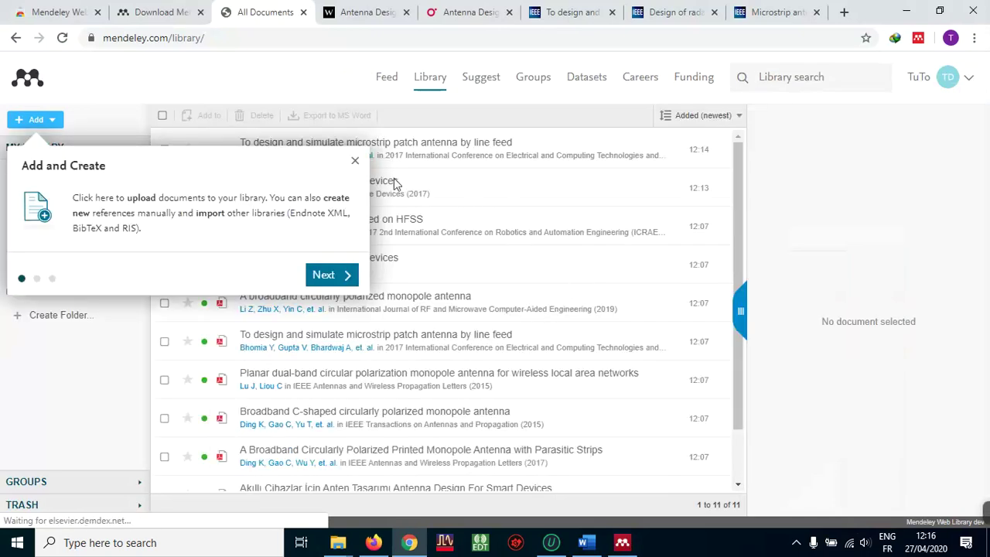
left_click(355, 160)
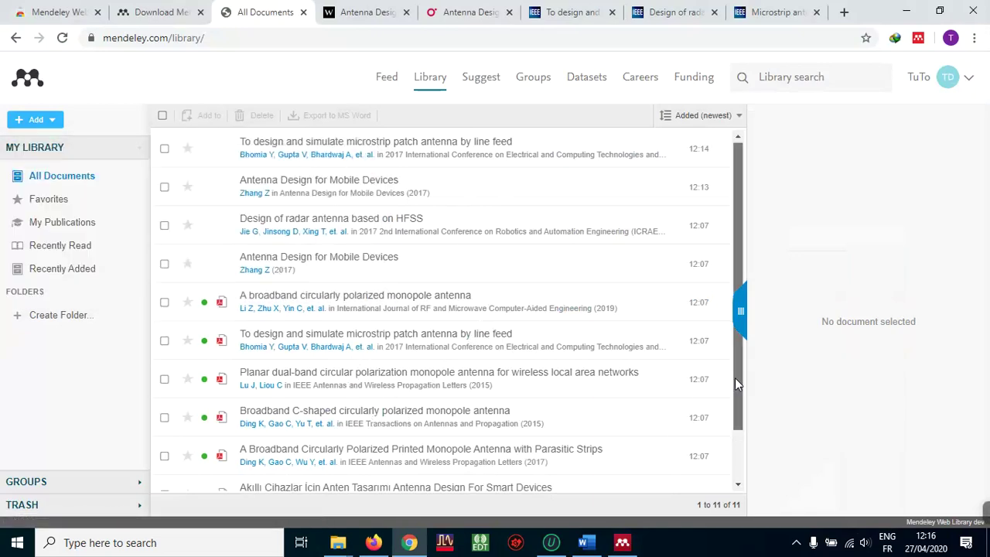
Compare the full document list of the online library with the All Documents list in Mendeley Desktop.
left_click_drag(735, 378, 732, 256)
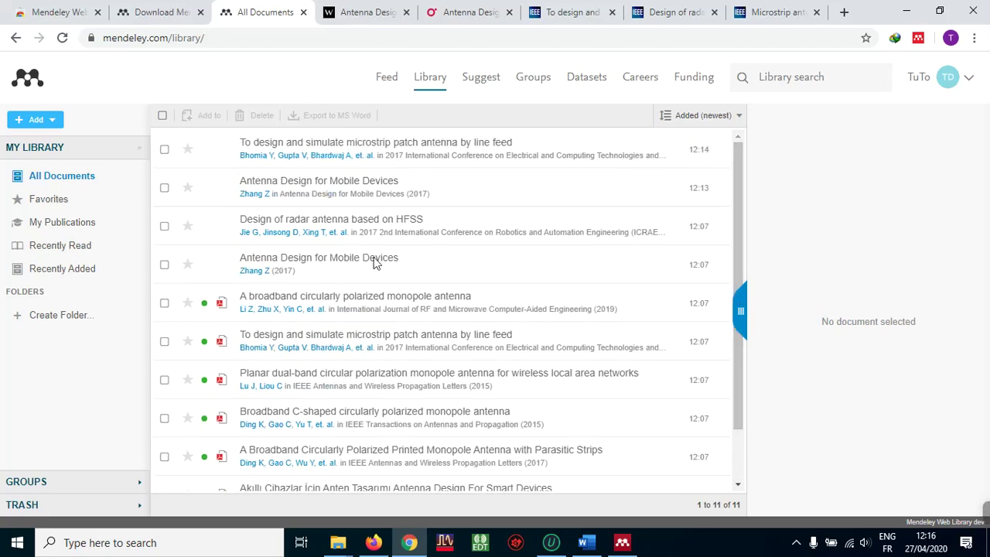
left_click(622, 543)
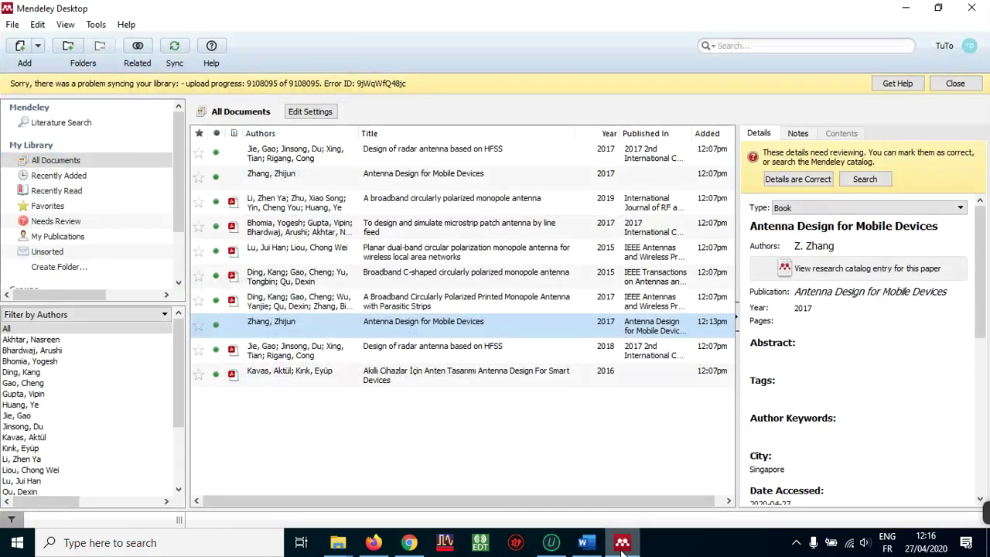
left_click(408, 542)
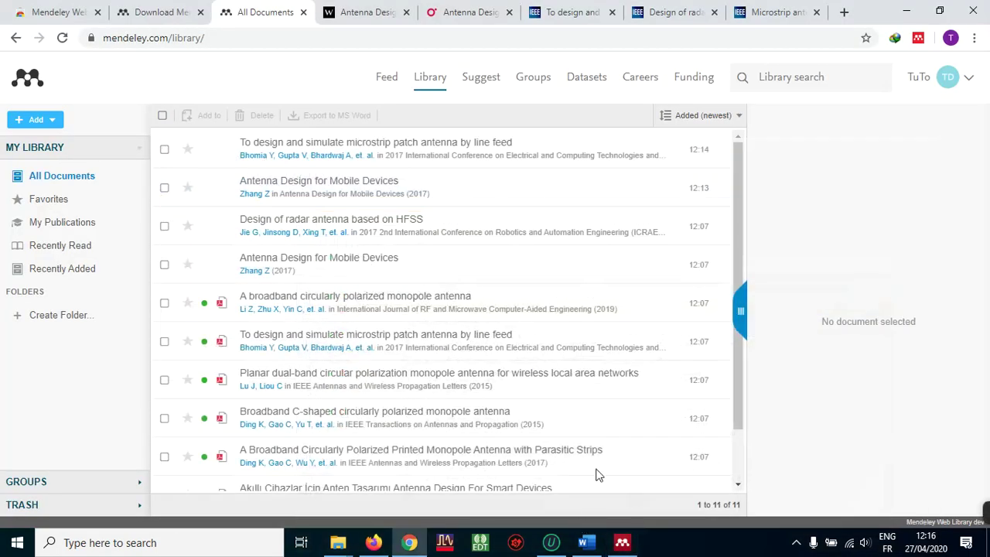
scroll(402, 328, "down", 2)
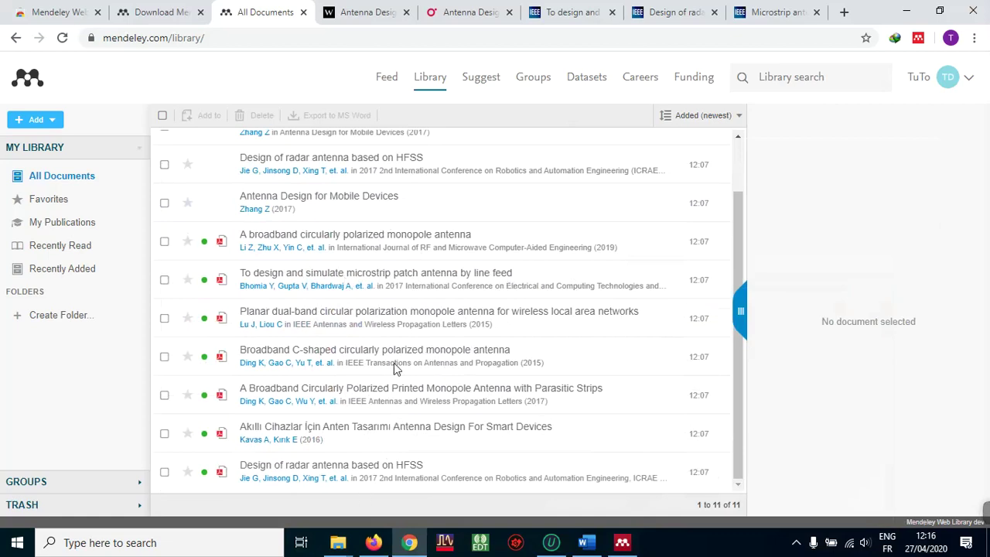
left_click(622, 542)
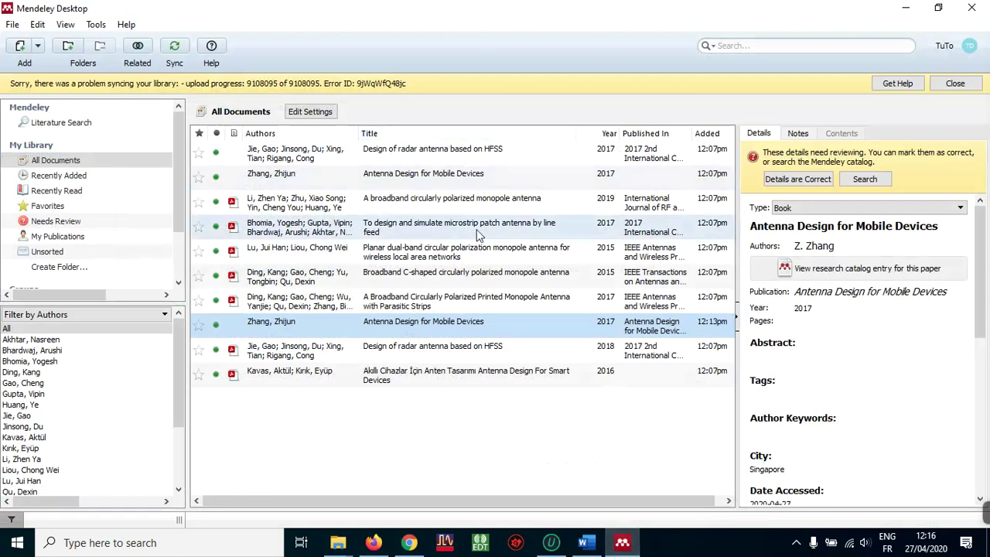
left_click(622, 542)
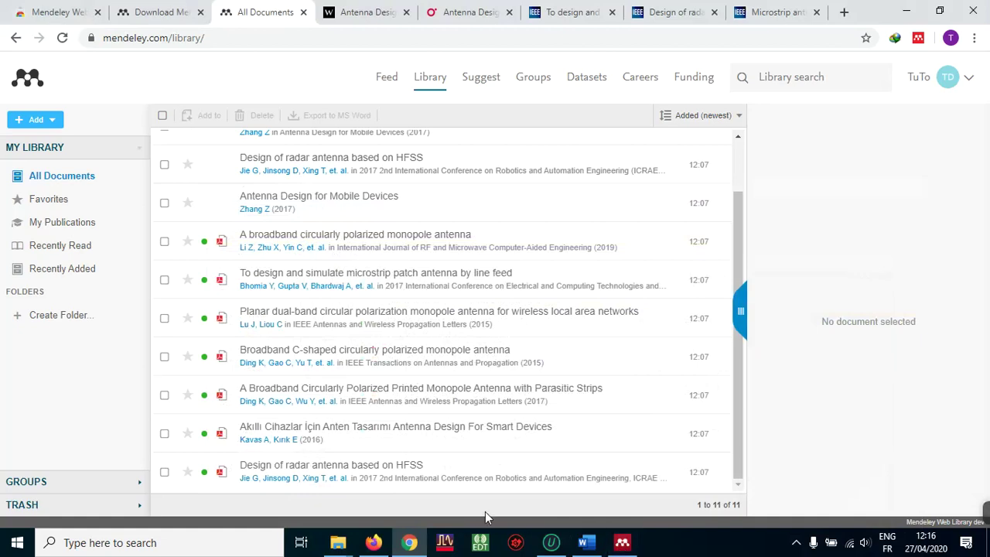
Review the Word document with its citations and references, the Mendeley Desktop download page, and the library in Mendeley Desktop.
left_click(395, 545)
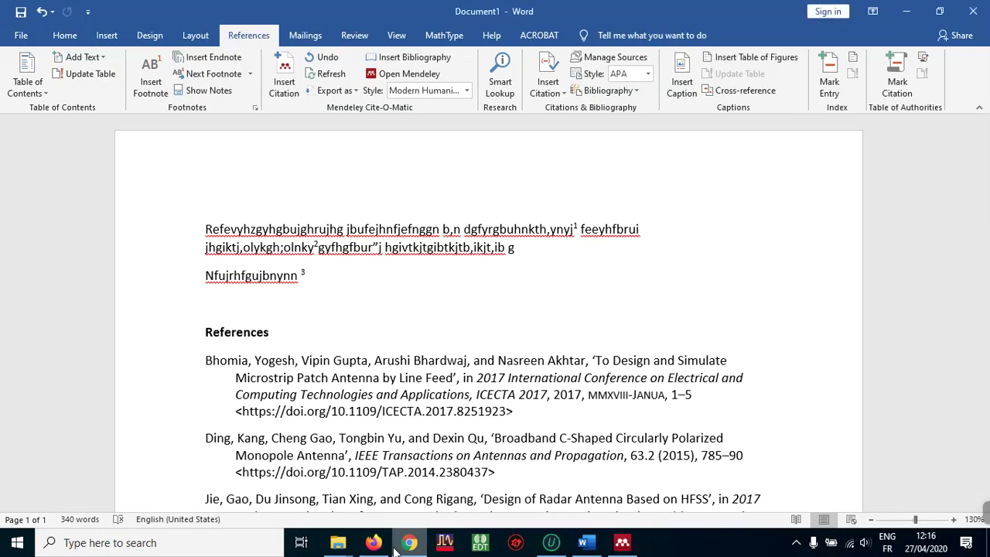
left_click(409, 544)
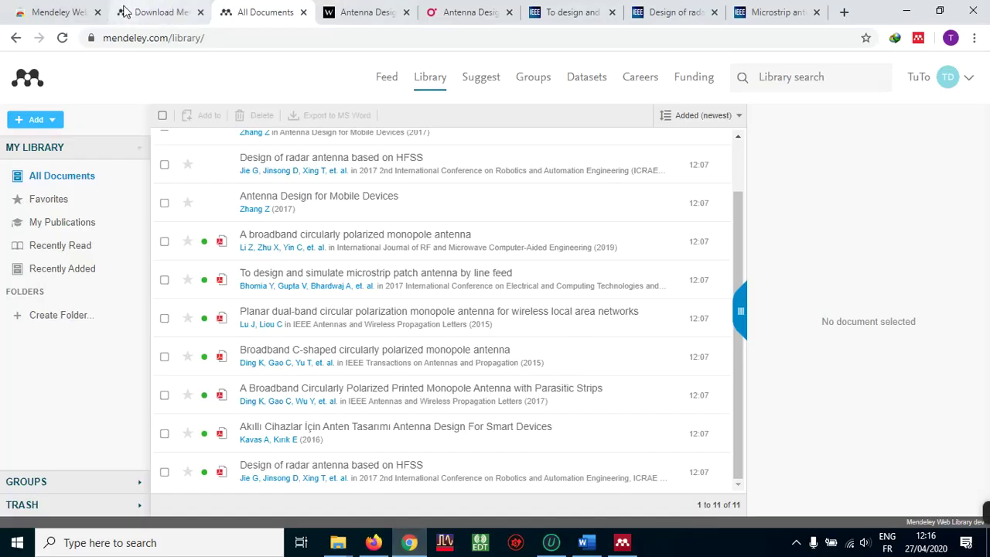
left_click(190, 10)
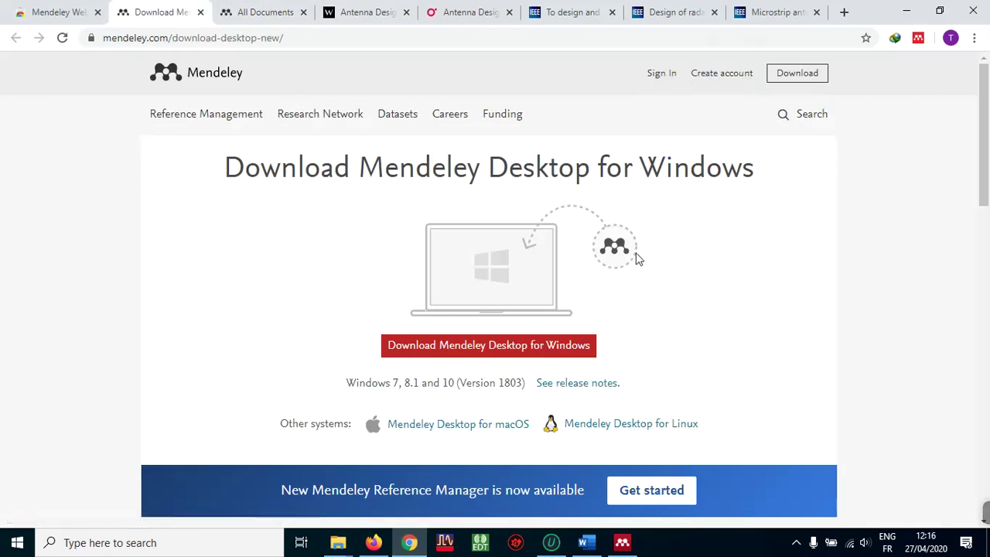
left_click(623, 542)
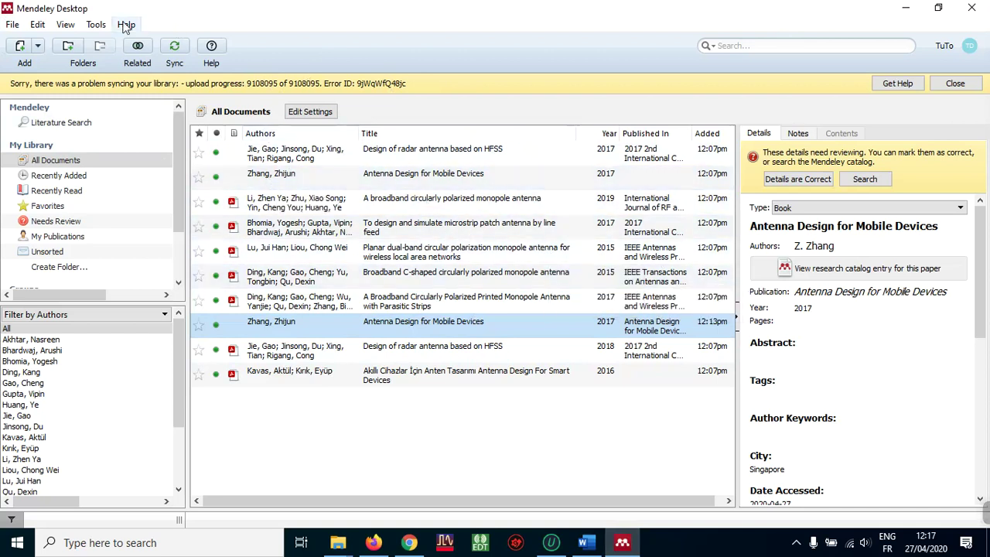
left_click(583, 542)
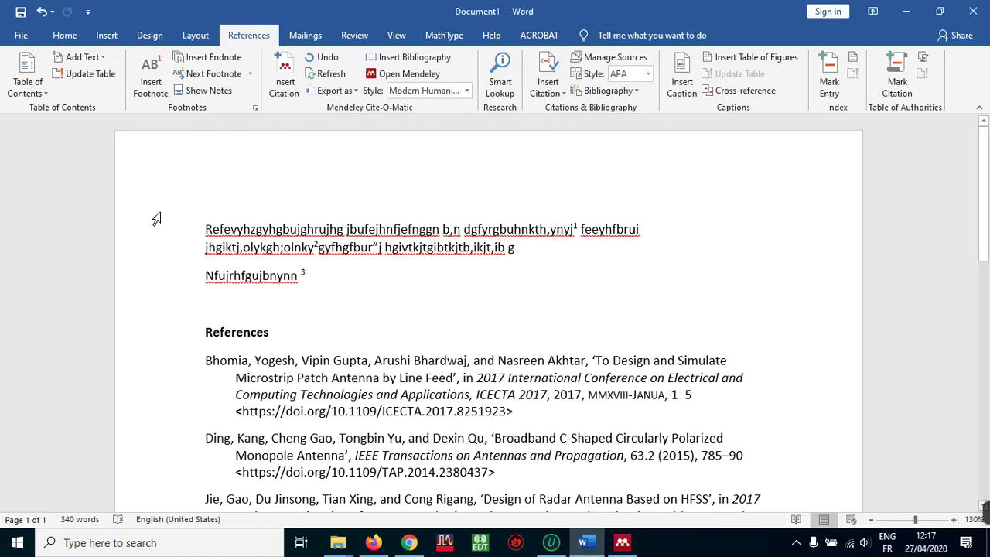
left_click(409, 542)
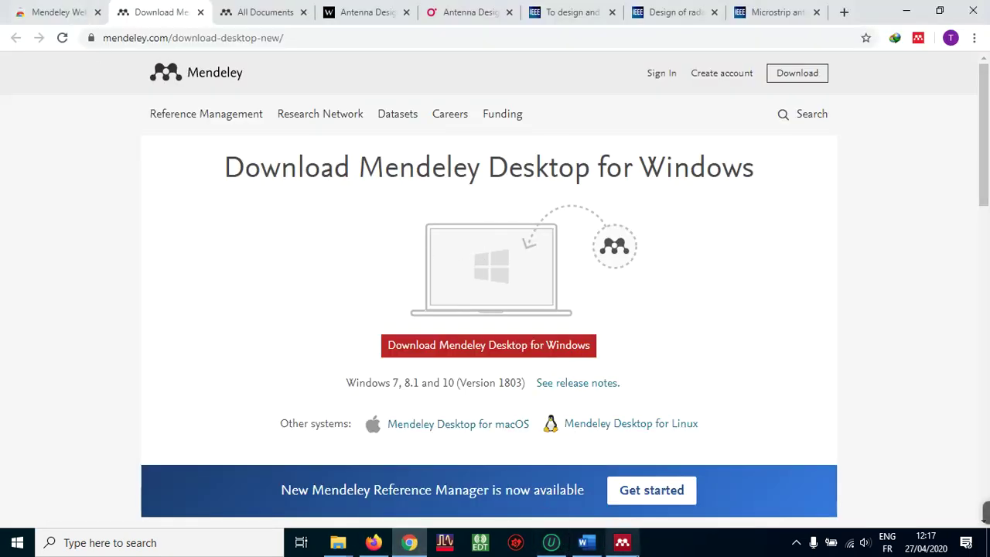
left_click(622, 542)
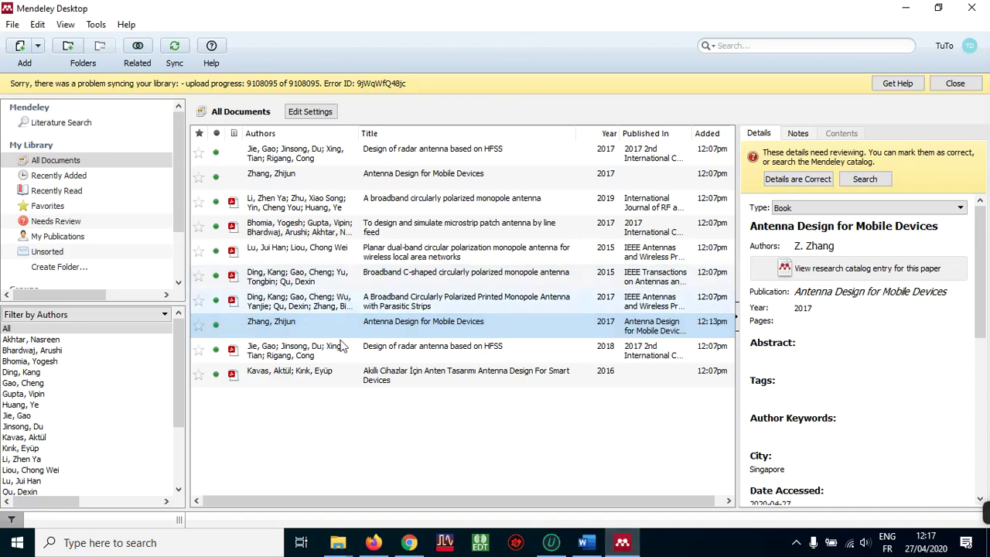
View the options for adding documents in Mendeley Desktop, and search the library for "zh" from Word's Mendeley citation search.
left_click(37, 46)
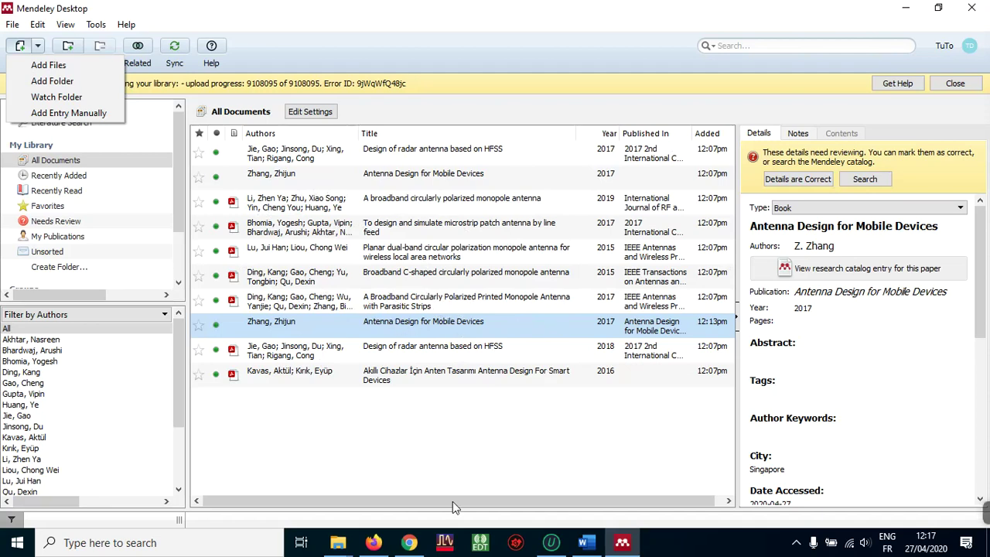
left_click(585, 542)
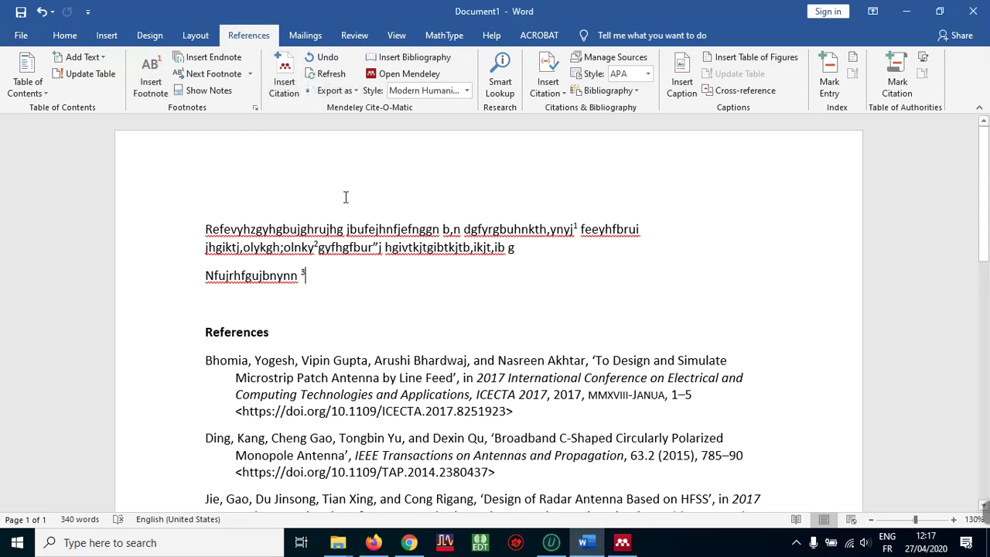
left_click(283, 74)
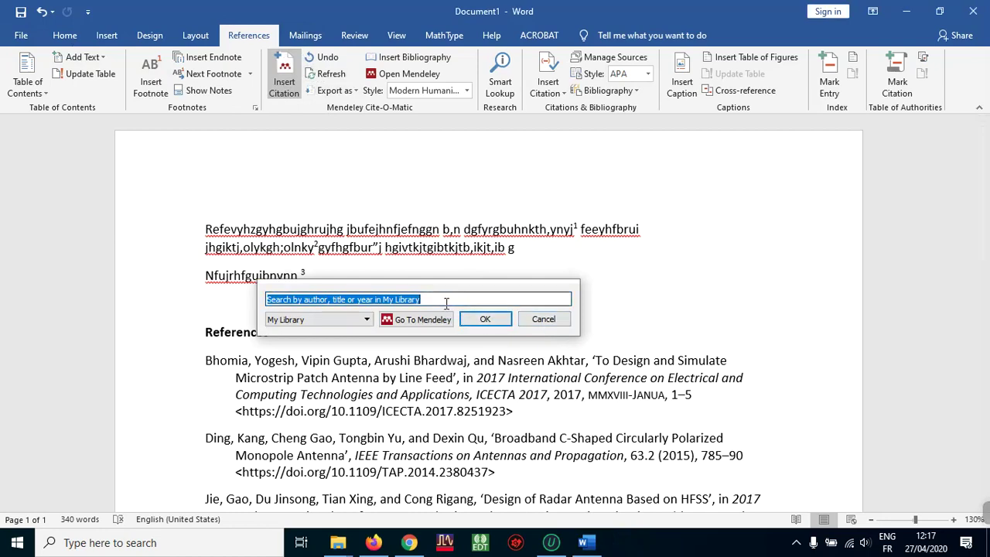
type("zh")
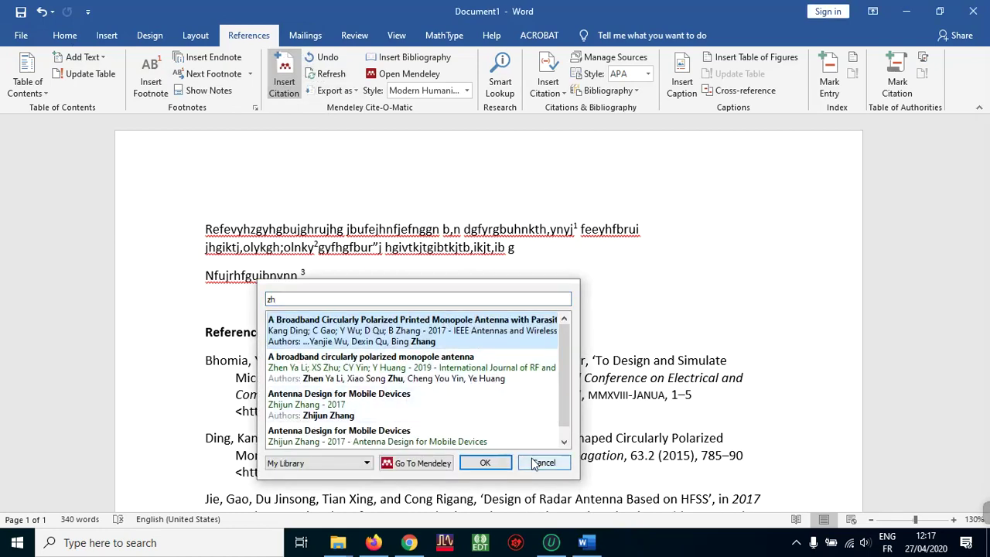
left_click(491, 462)
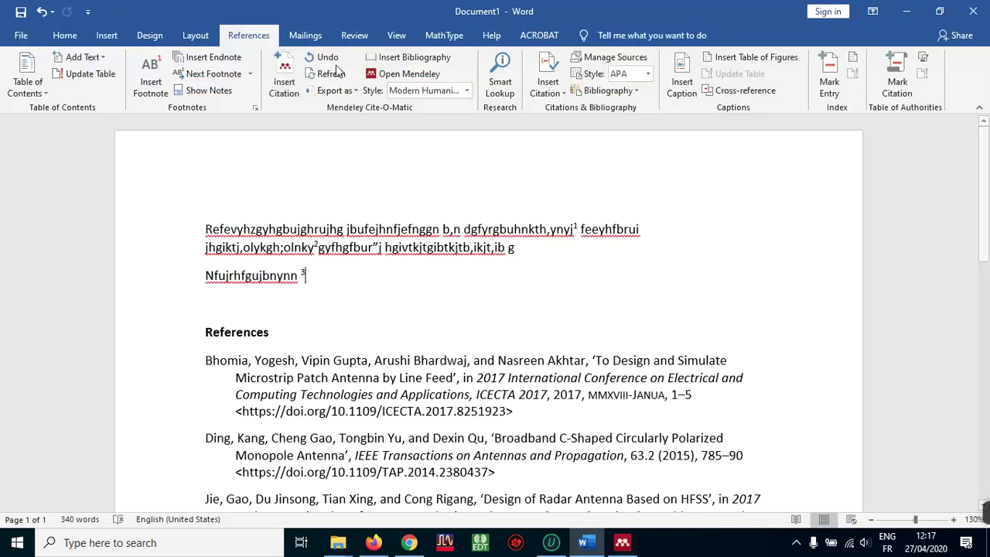
Cite the 2018 entry "Design of radar antenna based on HFSS" from Mendeley Desktop at the end of the second paragraph in Word.
left_click(284, 84)
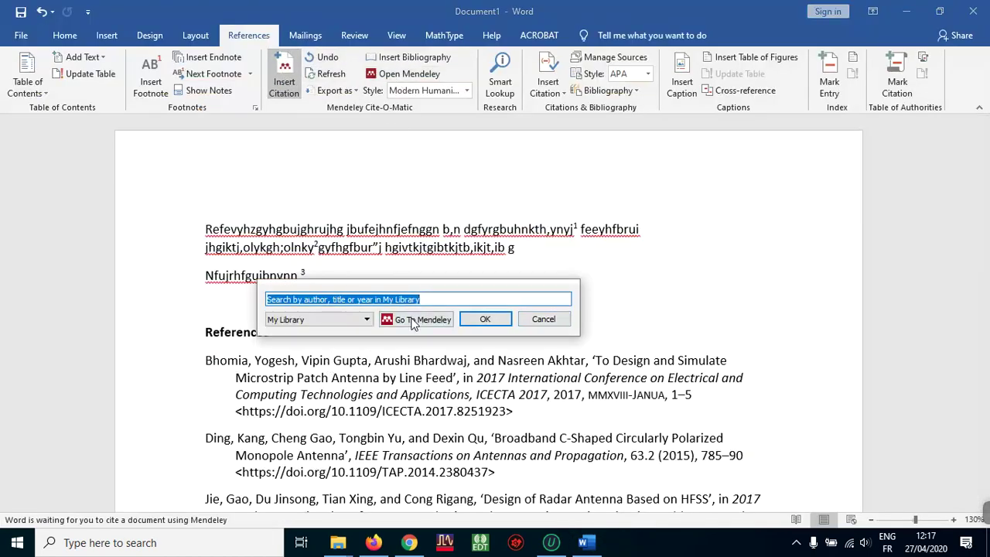
left_click(403, 322)
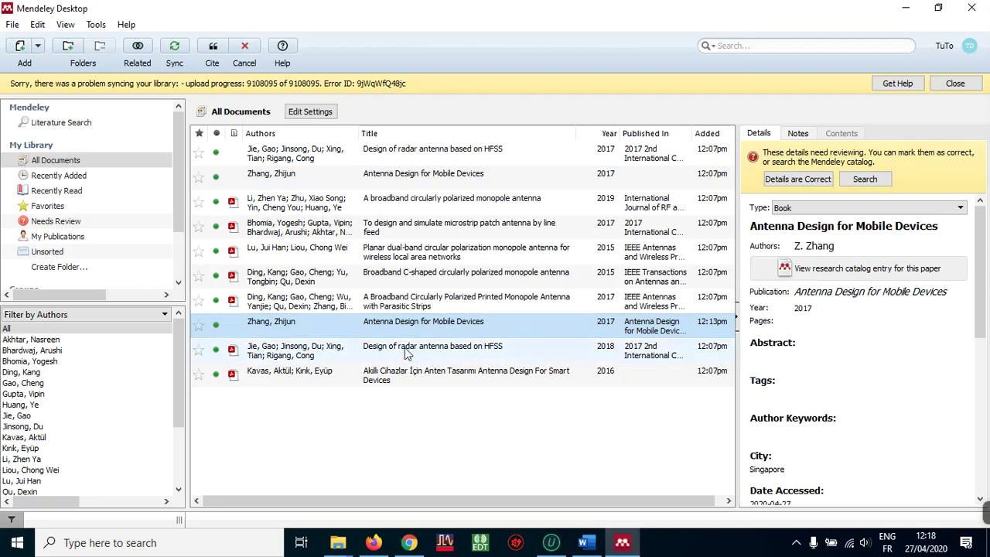
left_click(402, 350)
left_click(206, 61)
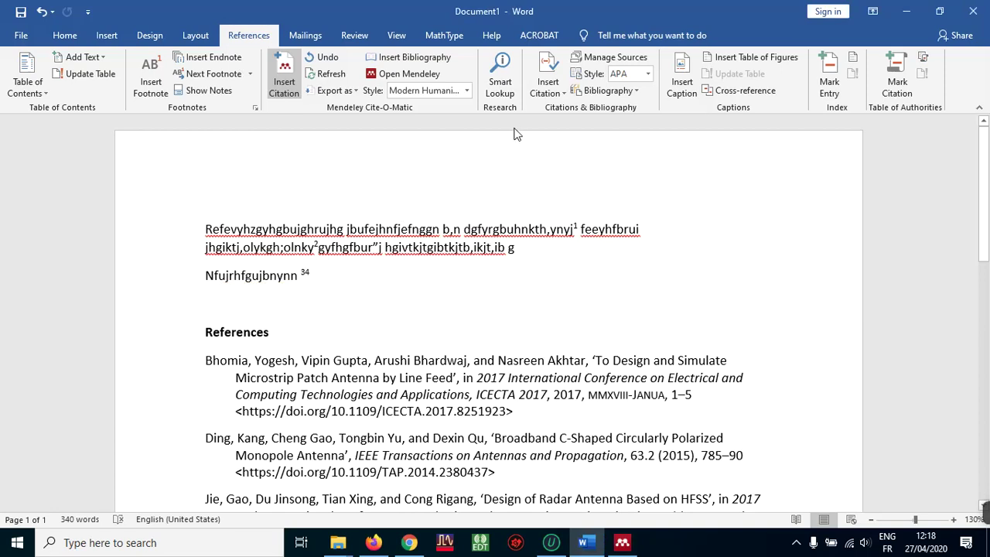
Set the Mendeley citation style to IEEE and review the reformatted citations and reference list.
left_click(427, 91)
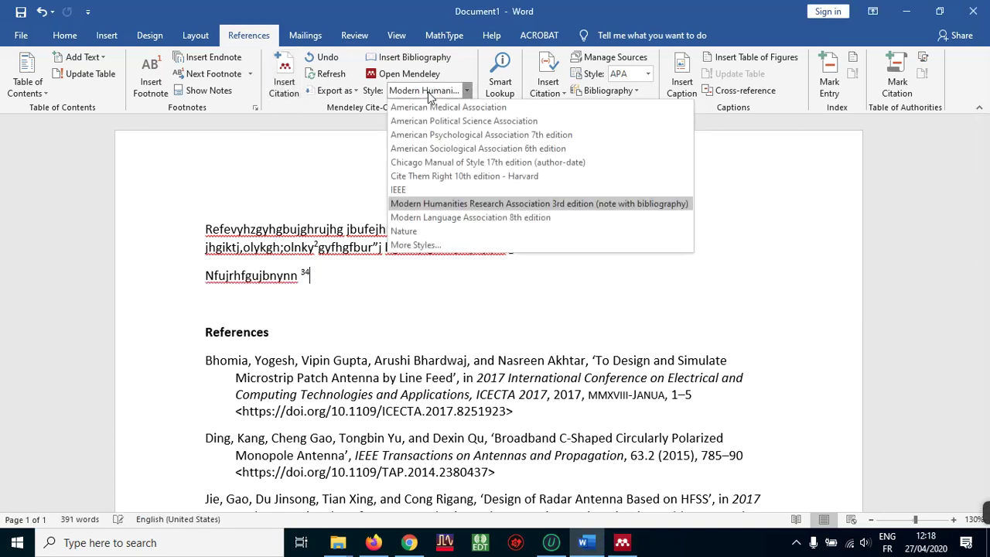
left_click(410, 190)
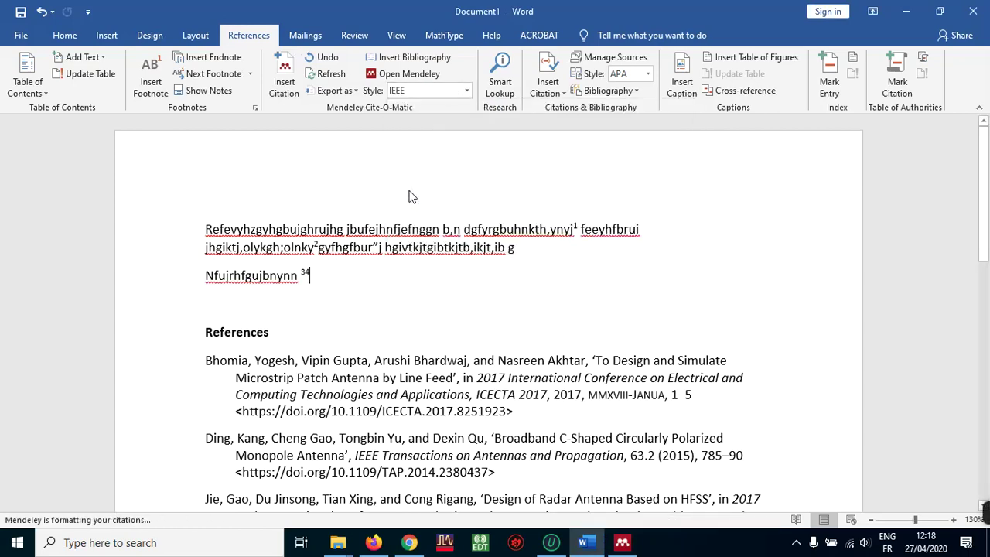
scroll(552, 340, "down", 7)
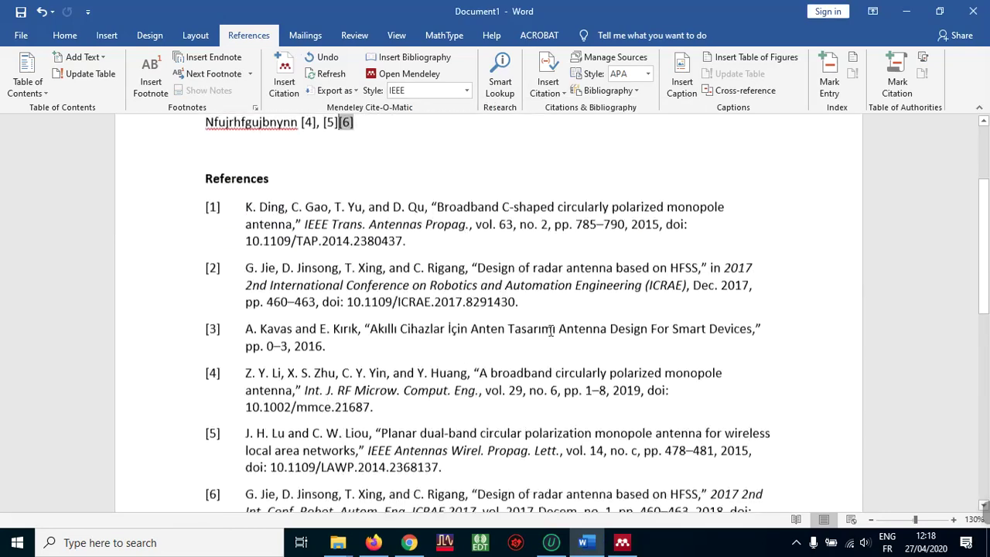
scroll(553, 327, "up", 2)
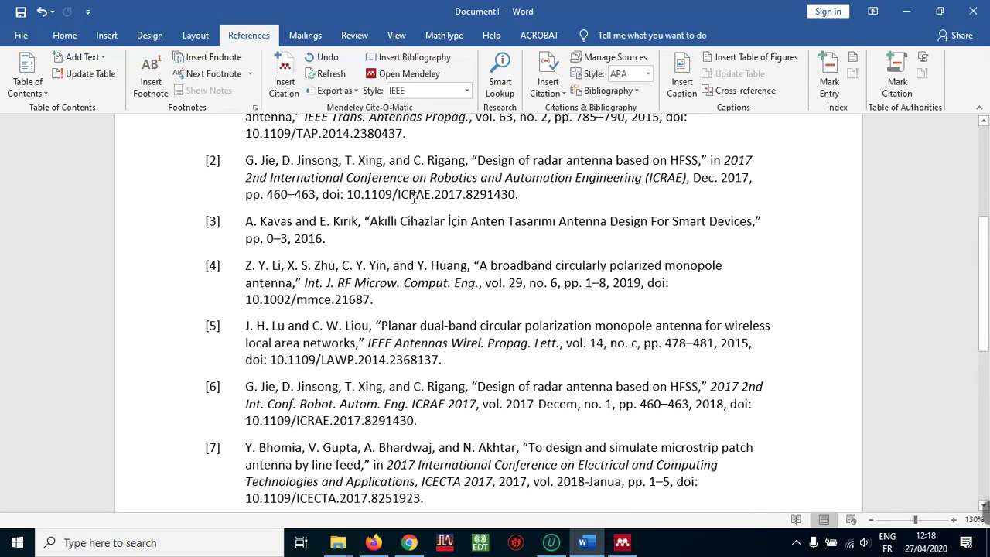
scroll(371, 197, "up", 3)
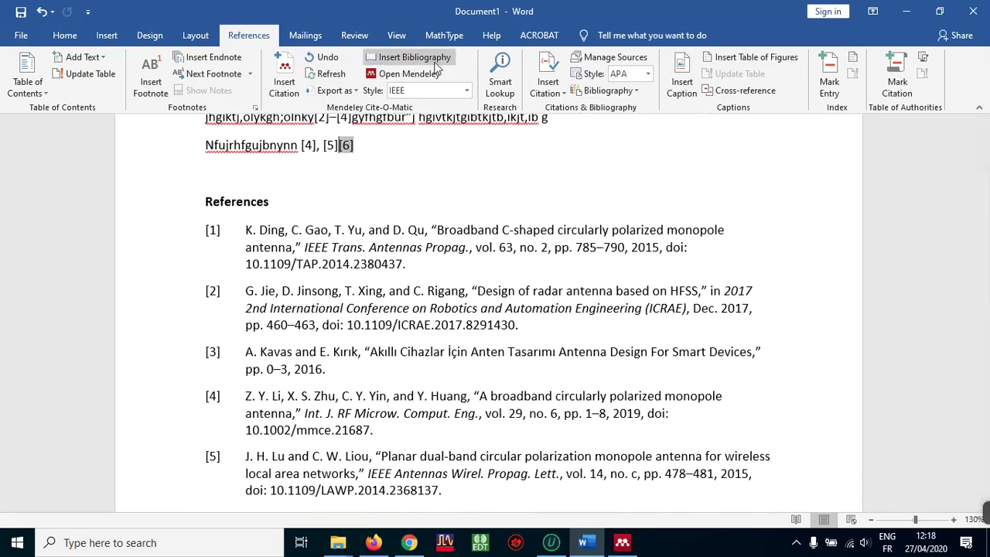
scroll(502, 308, "up", 2)
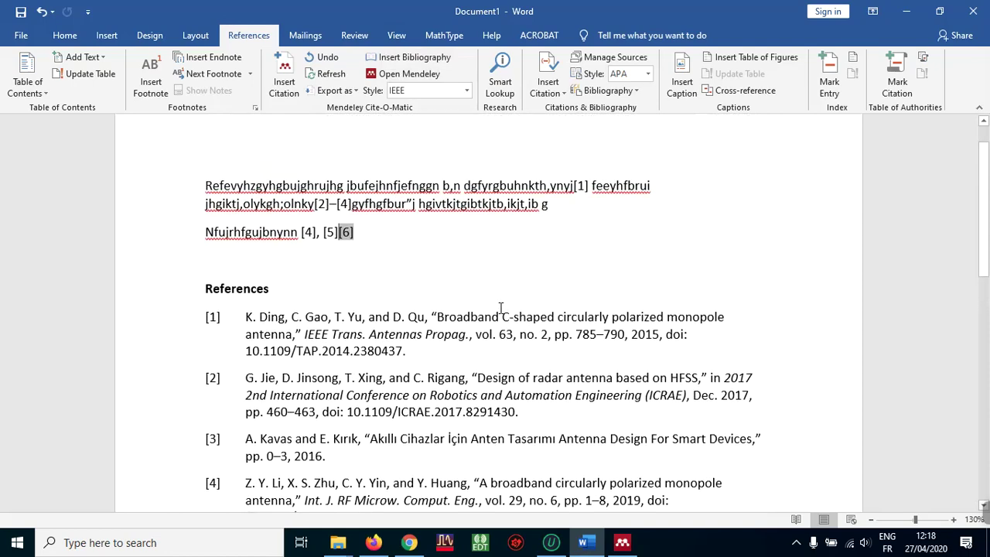